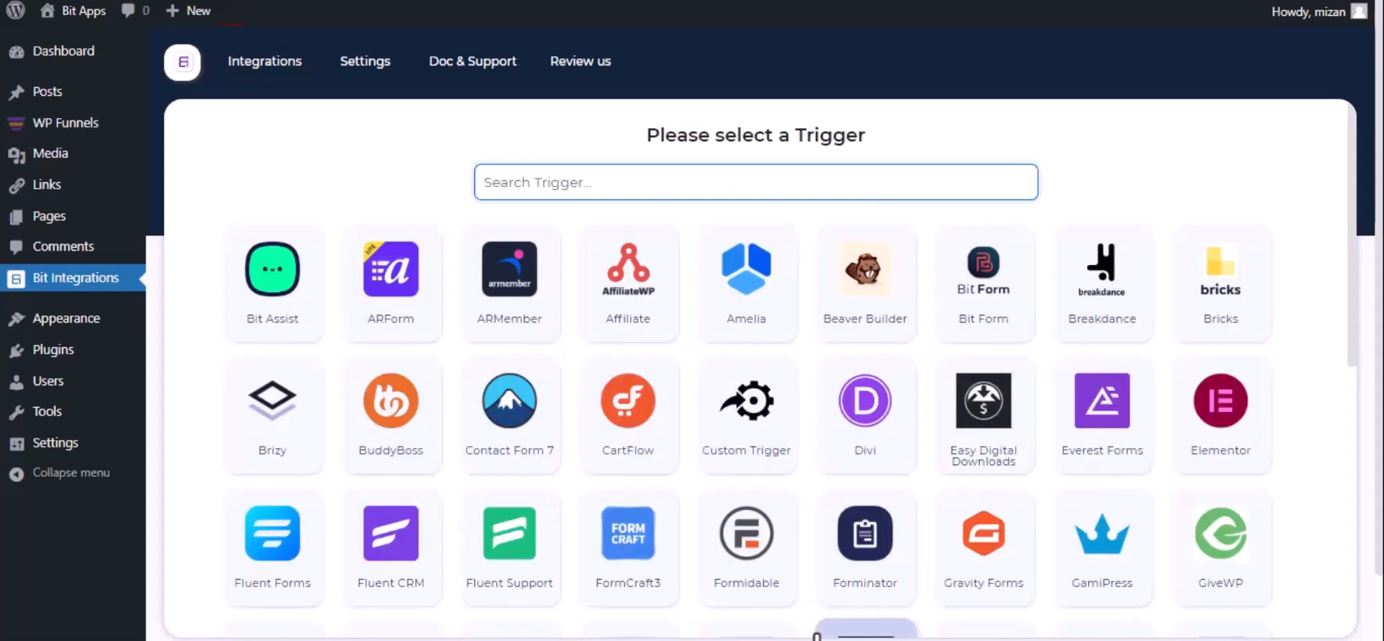
Step: Pick WPFunnels as the trigger, copy its webhook URL and start fetching test data
{"action": "type", "text": "wp"}
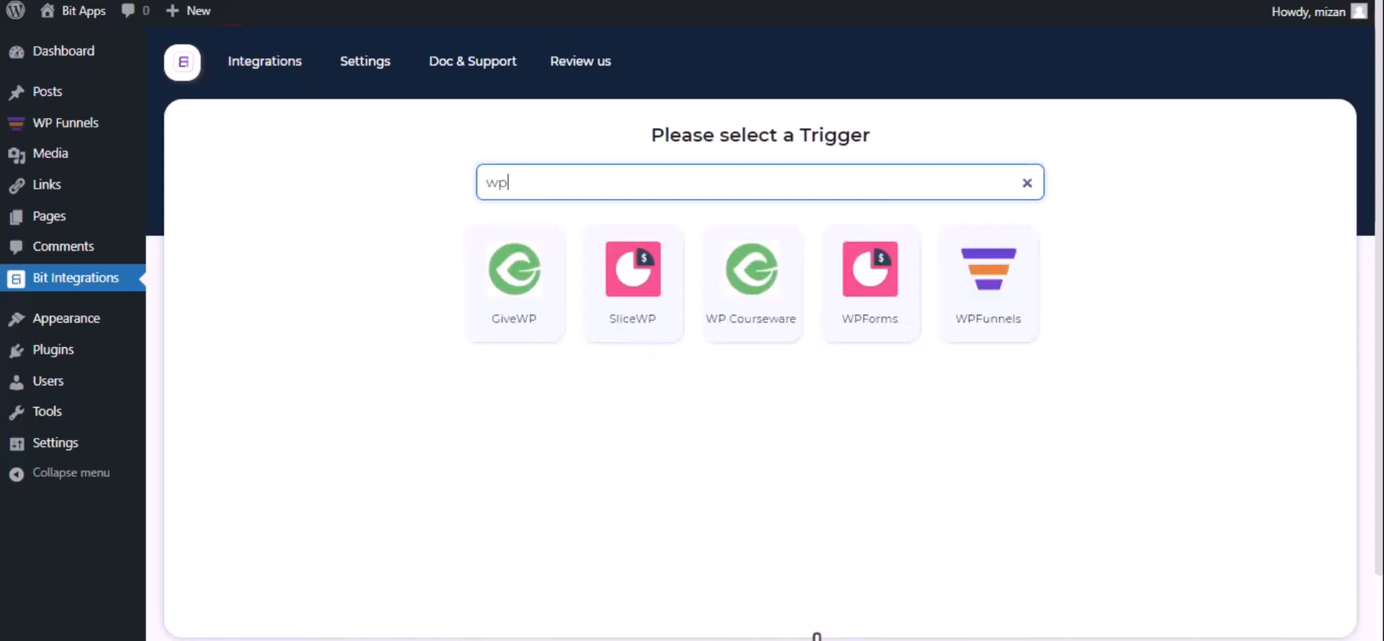
{"action": "left_click", "coordinate": [976, 249]}
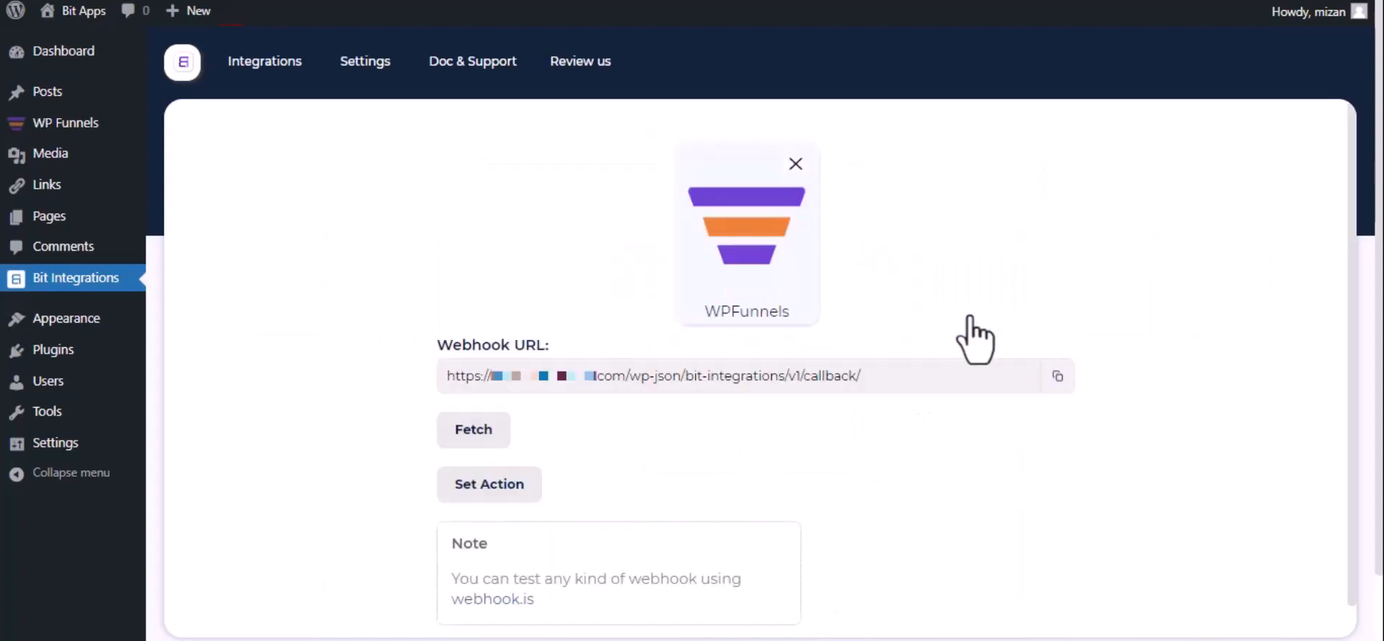
{"action": "left_click", "coordinate": [1056, 377]}
{"action": "left_click", "coordinate": [461, 435]}
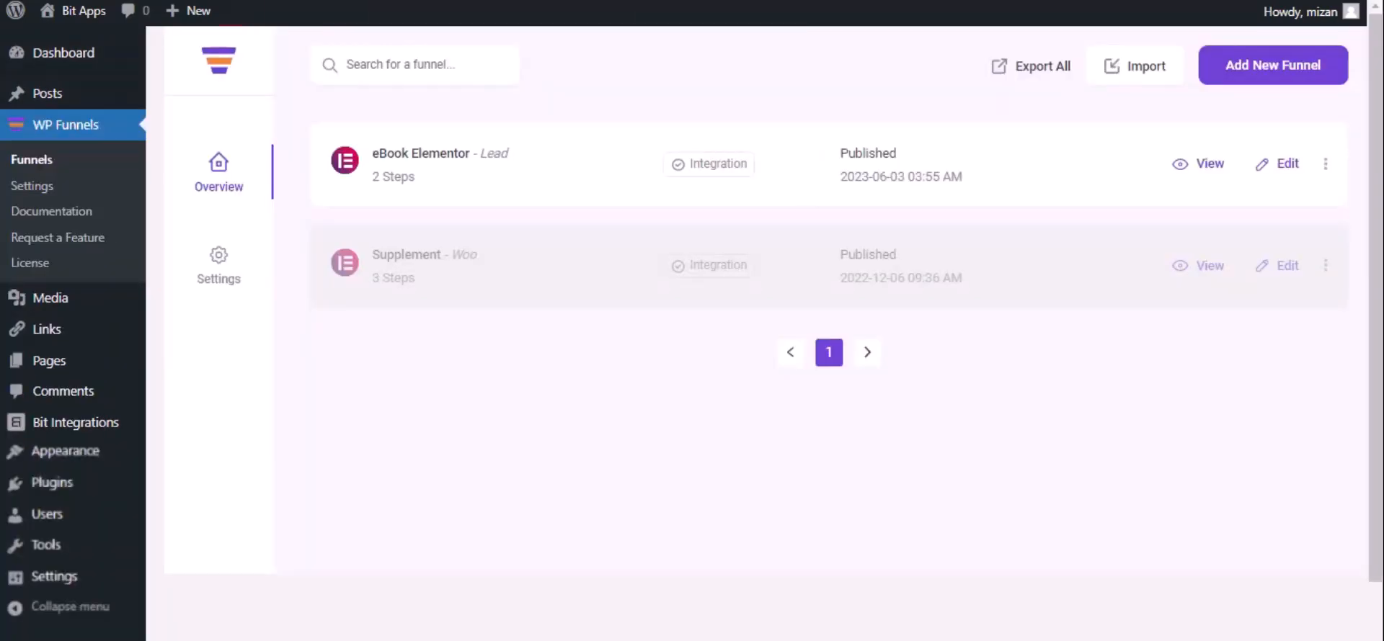
Step: Open the eBook Elementor funnel's Webhook settings and begin a new webhook
{"action": "left_click", "coordinate": [1287, 165]}
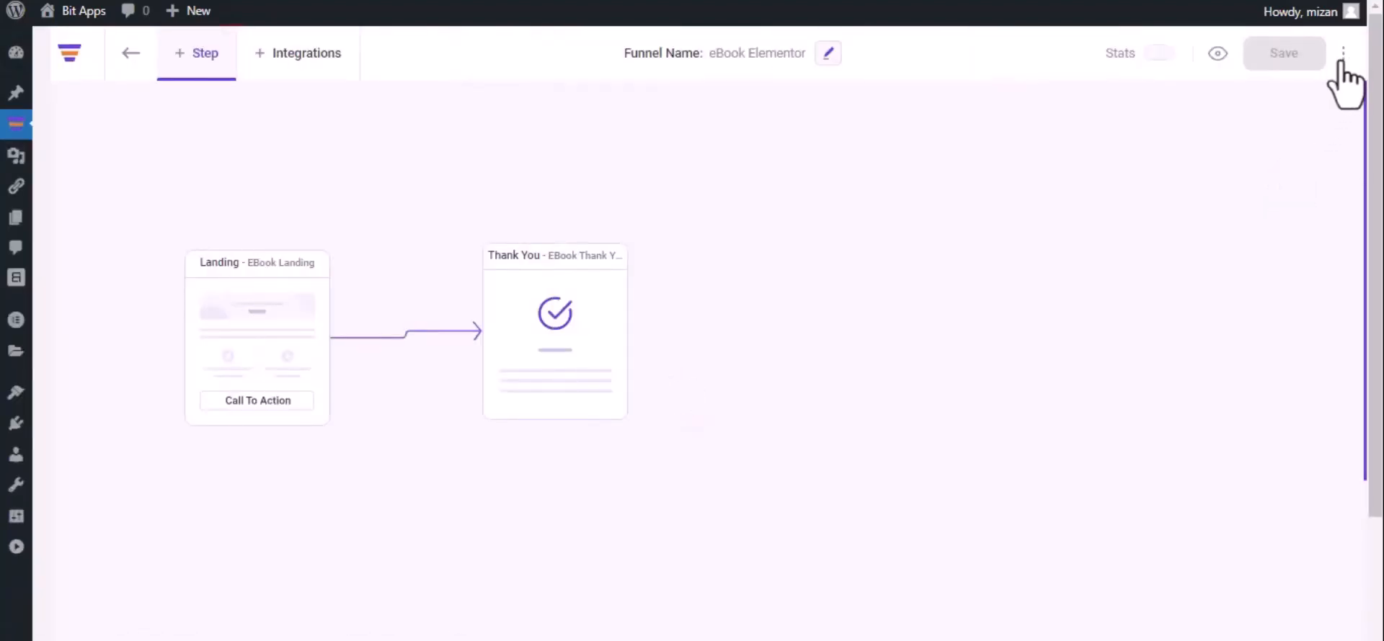
{"action": "left_click", "coordinate": [1344, 53]}
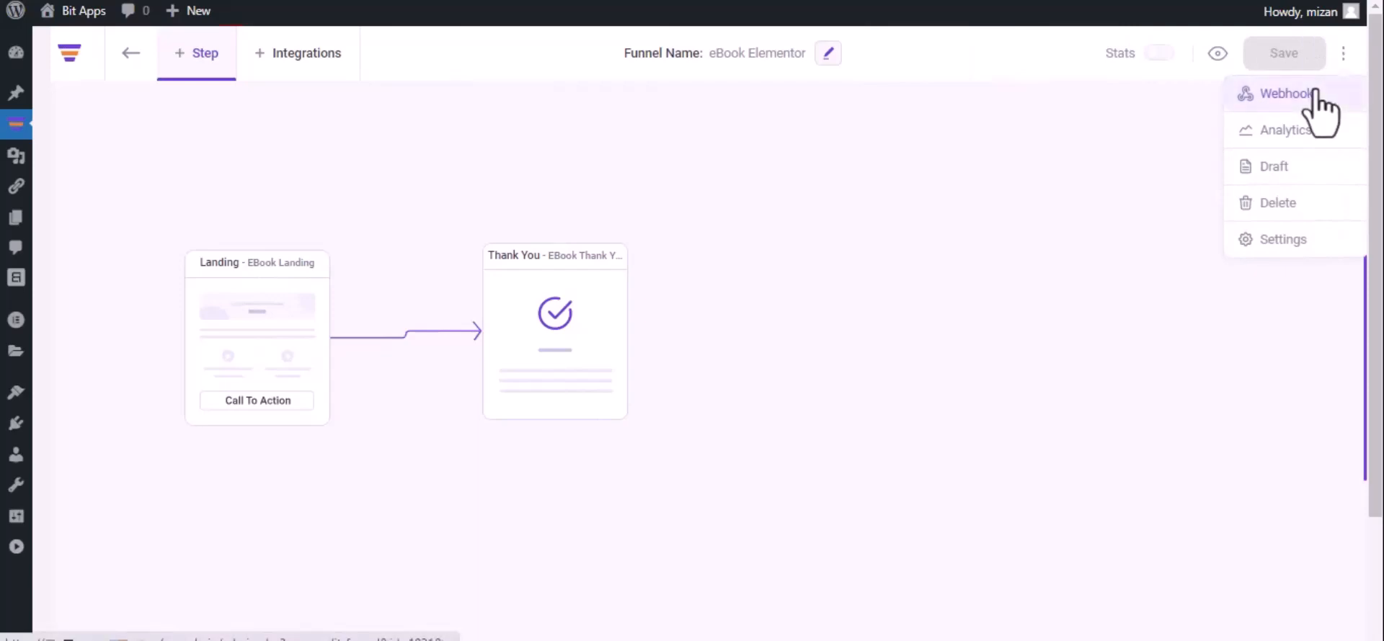
{"action": "left_click", "coordinate": [1316, 93]}
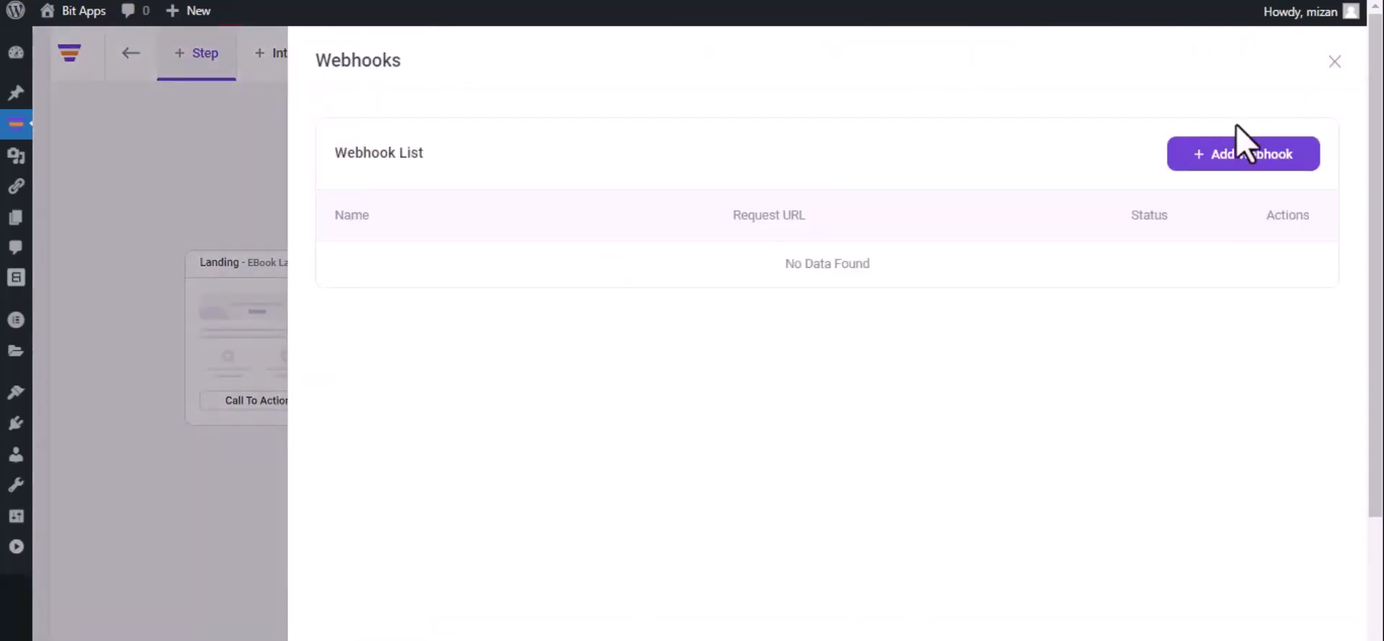
{"action": "left_click", "coordinate": [1241, 173]}
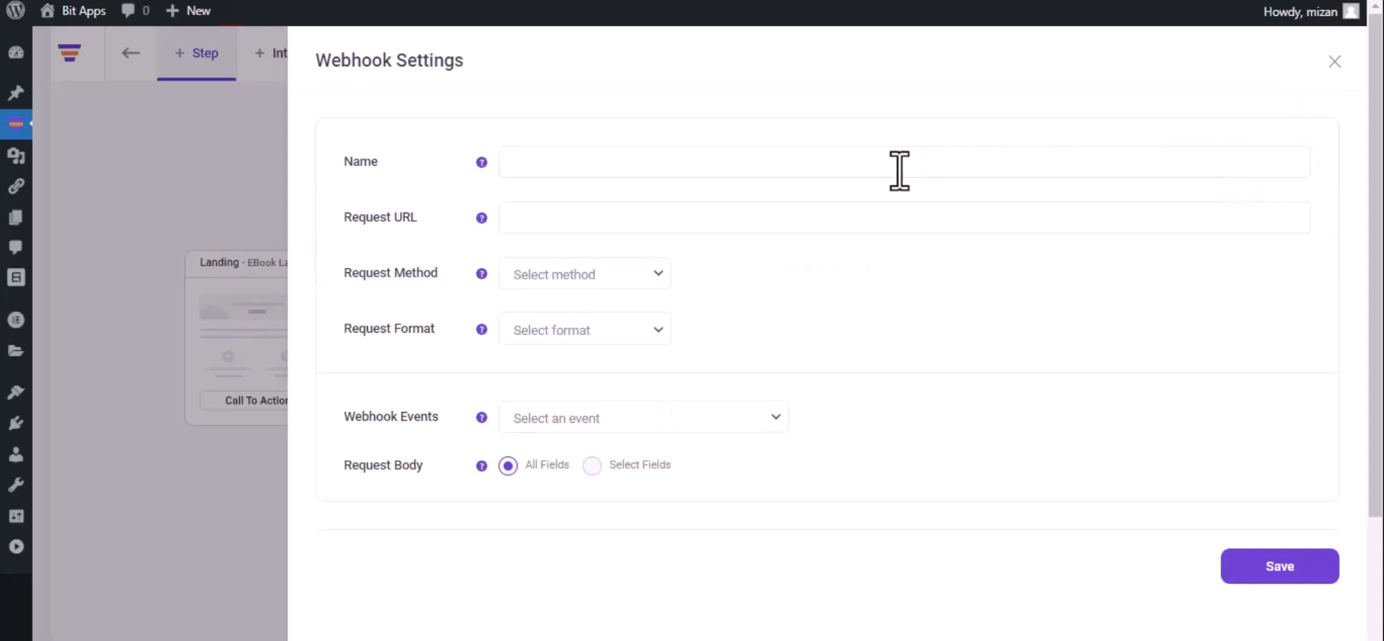
Step: Save webhook 'Bit Integrations': pasted URL, POST, JSON, event After Optin Form Submitted (eBook Landing)
{"action": "type", "text": "Bit Integrations"}
{"action": "left_click", "coordinate": [688, 214]}
{"action": "key", "text": "ctrl+v"}
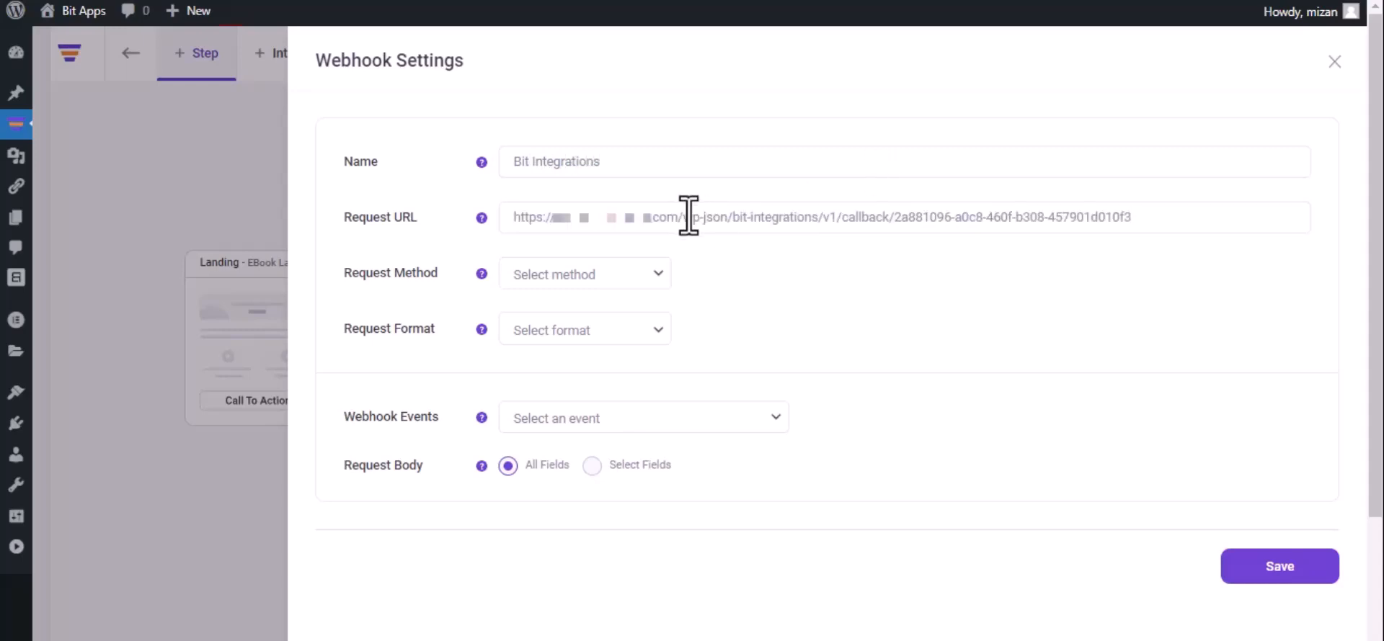
{"action": "left_click", "coordinate": [590, 283]}
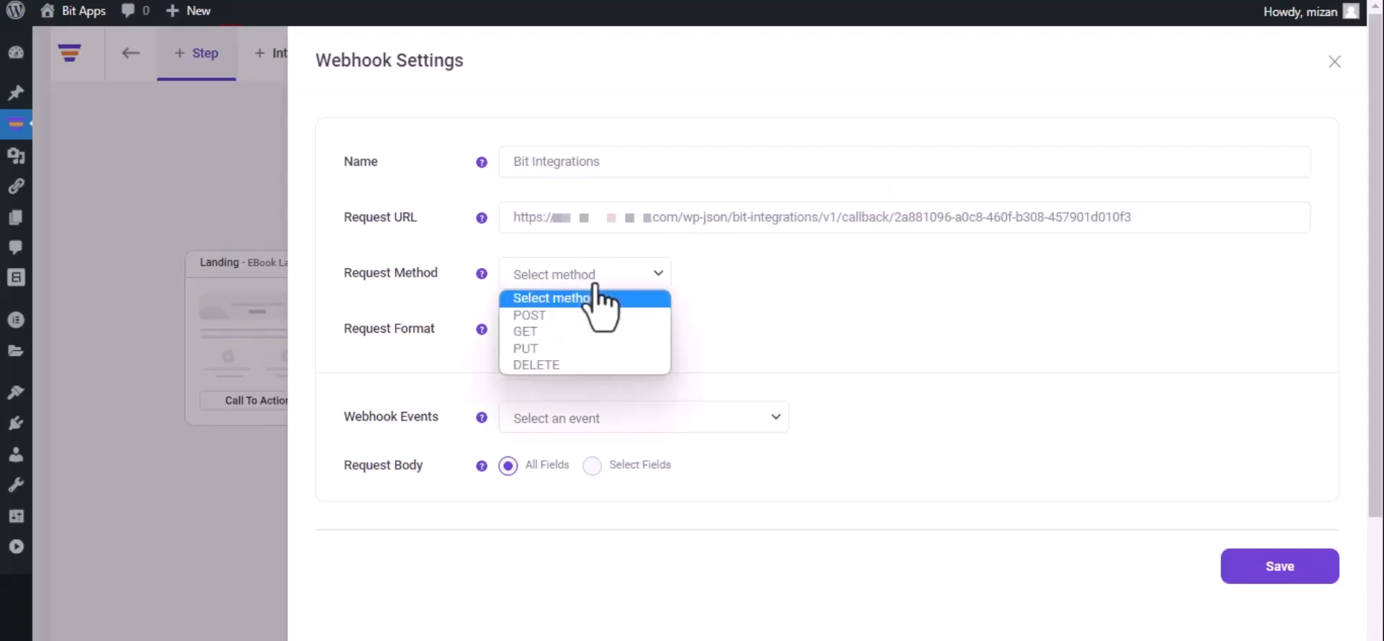
{"action": "left_click", "coordinate": [581, 316]}
{"action": "left_click", "coordinate": [584, 328]}
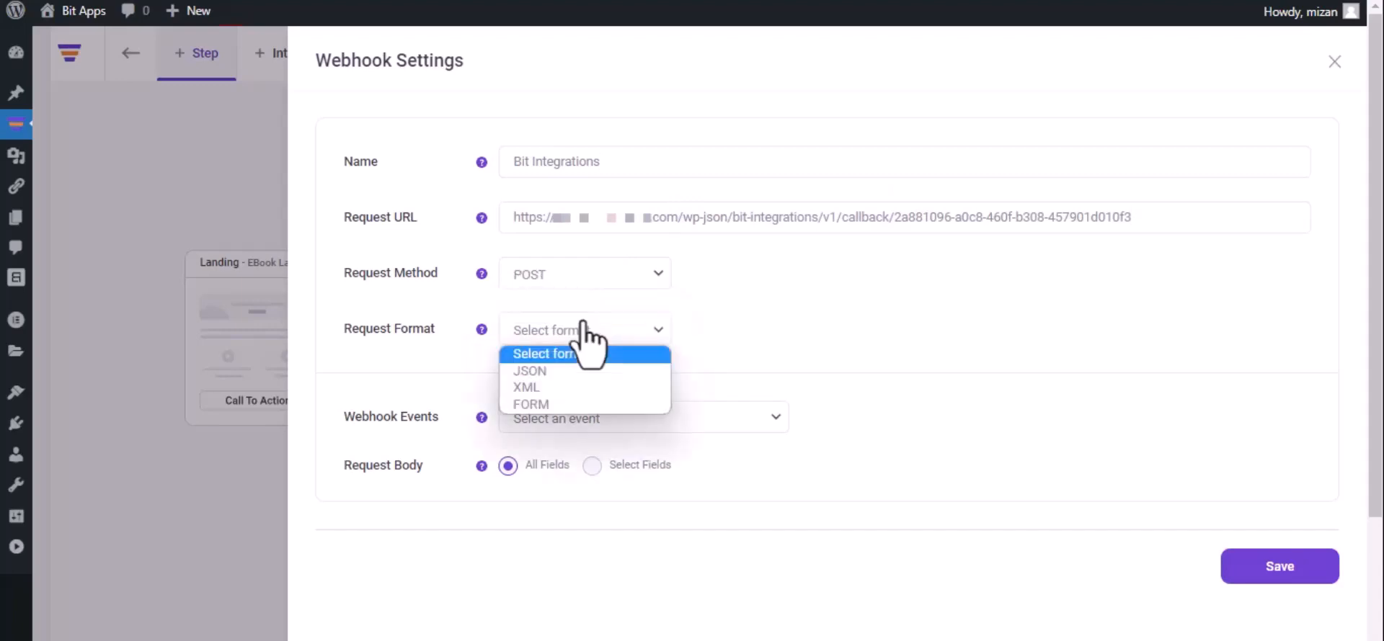
{"action": "left_click", "coordinate": [573, 372]}
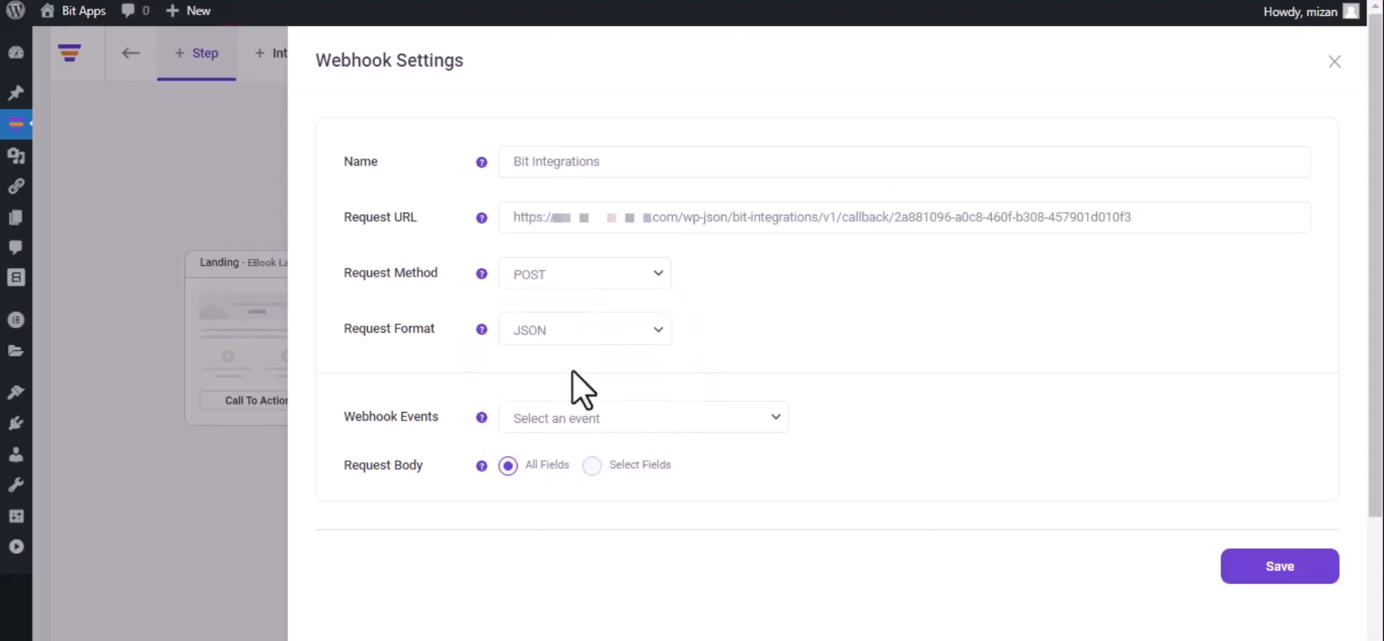
{"action": "left_click", "coordinate": [605, 416]}
{"action": "left_click", "coordinate": [607, 460]}
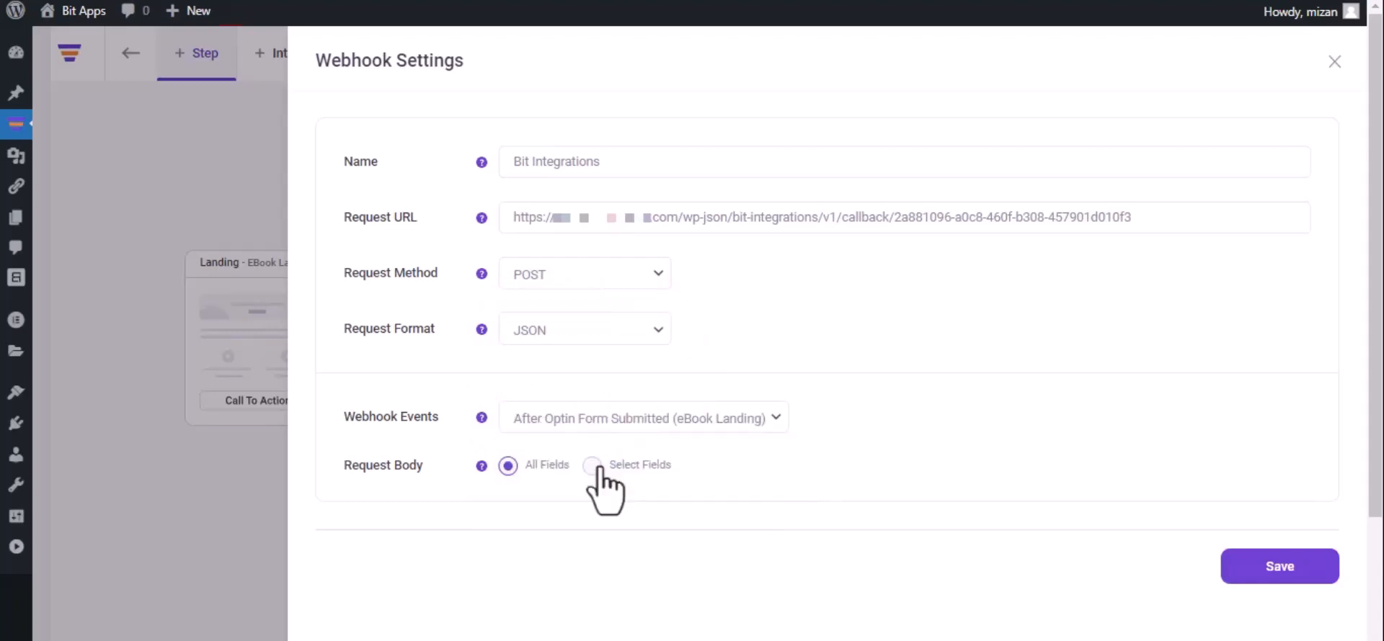
{"action": "left_click", "coordinate": [1276, 576]}
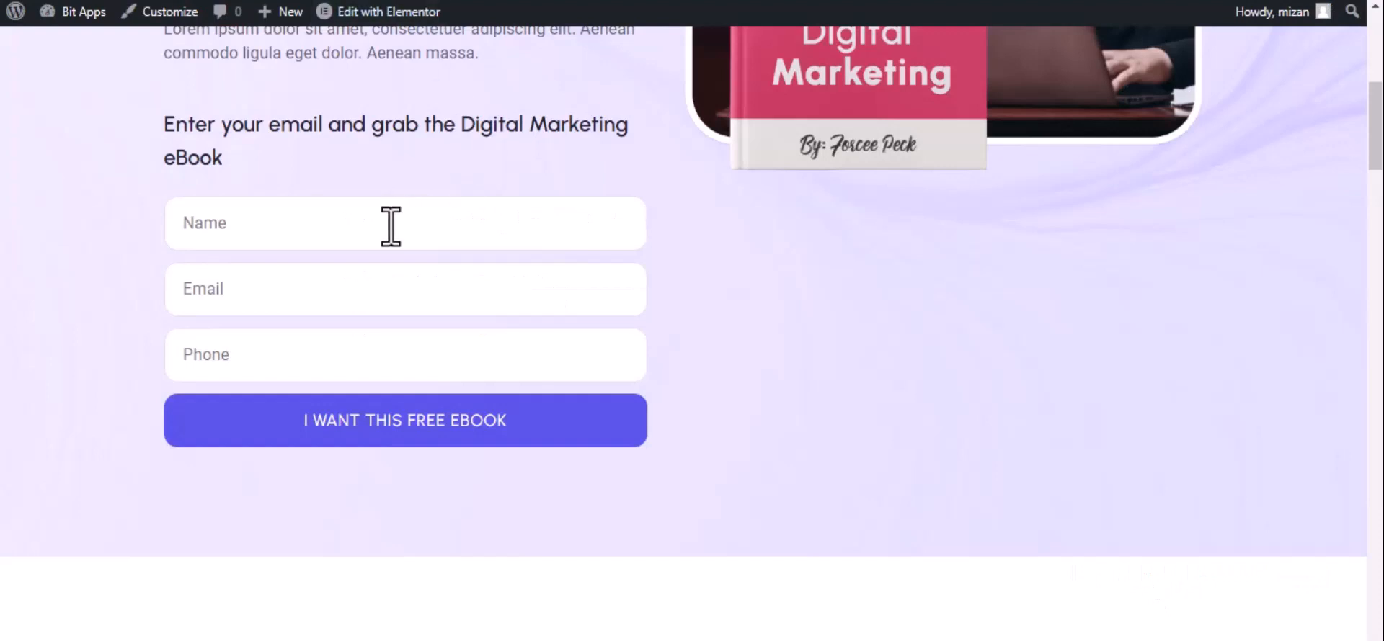
Step: Submit the eBook optin form with name 'Bit Integrations', an e-mail and a phone number
{"action": "left_click", "coordinate": [390, 226]}
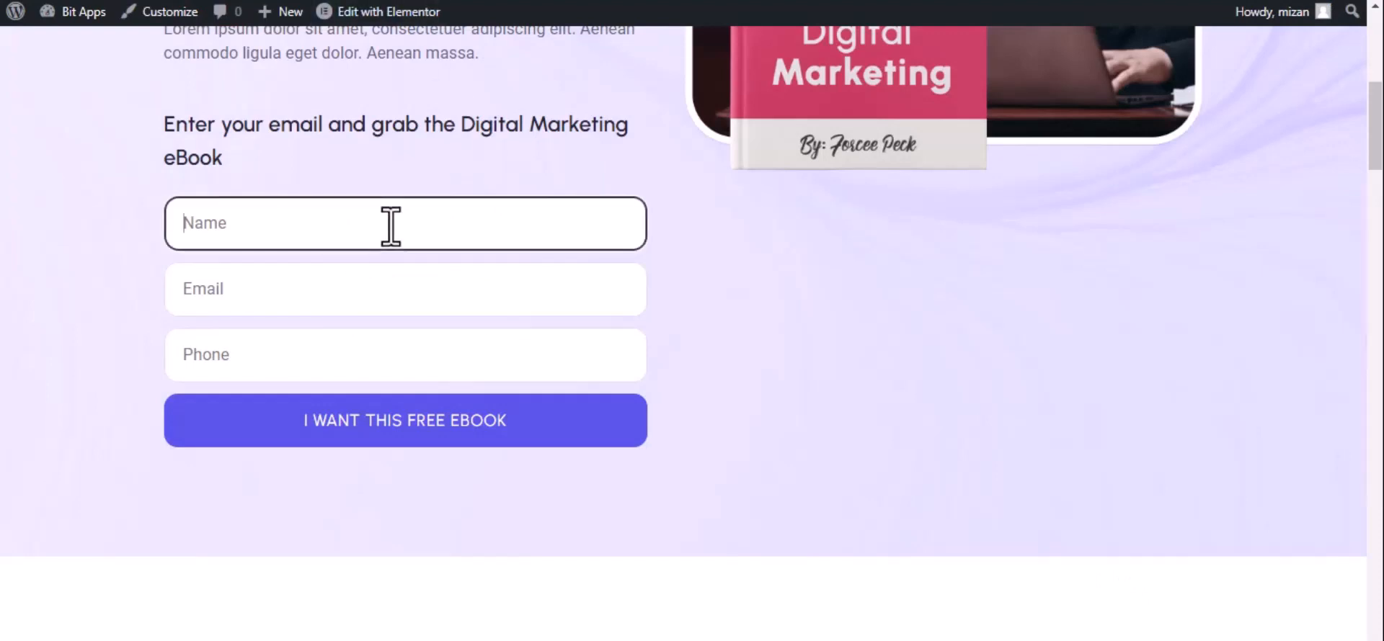
{"action": "type", "text": "B"}
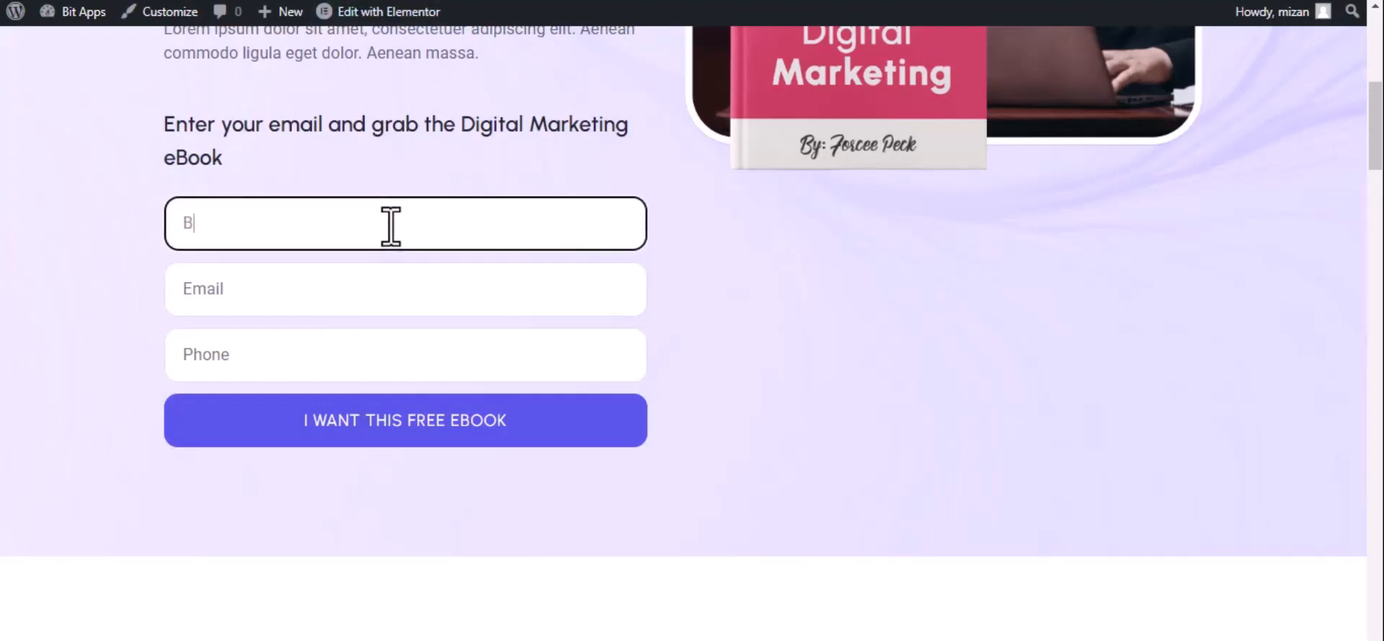
{"action": "type", "text": "it Integrations"}
{"action": "left_click", "coordinate": [307, 301]}
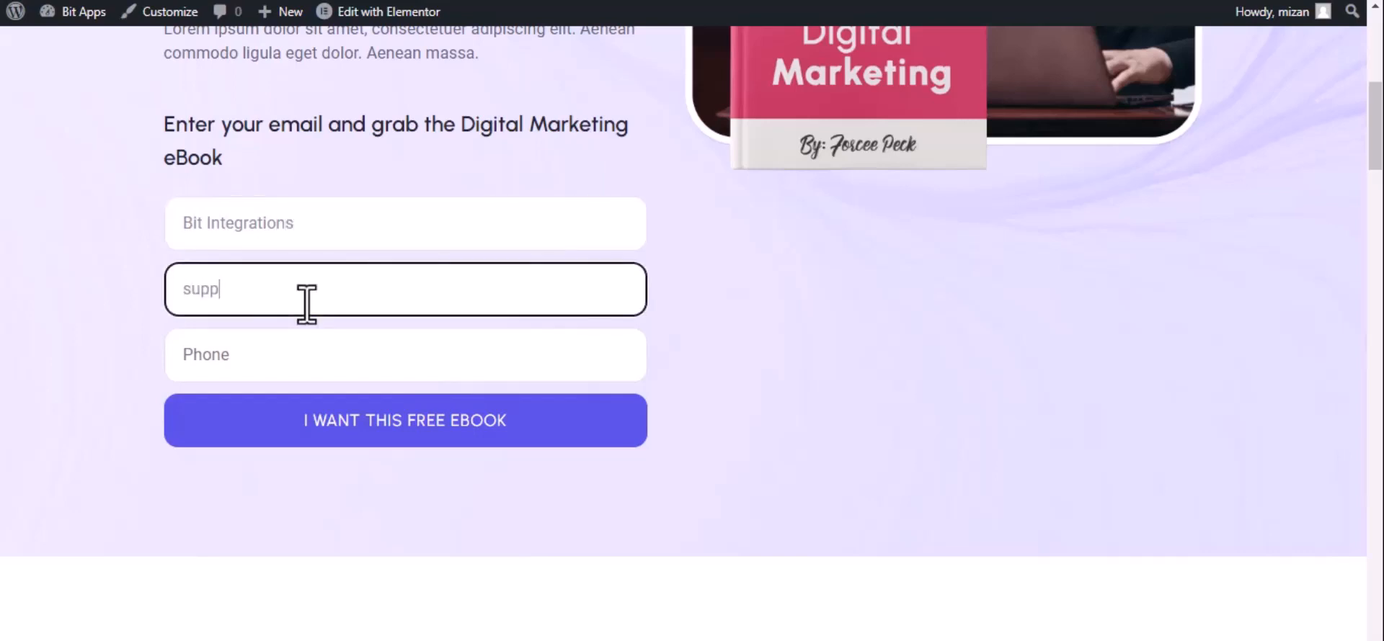
{"action": "left_click", "coordinate": [309, 355]}
{"action": "type", "text": "444555666"}
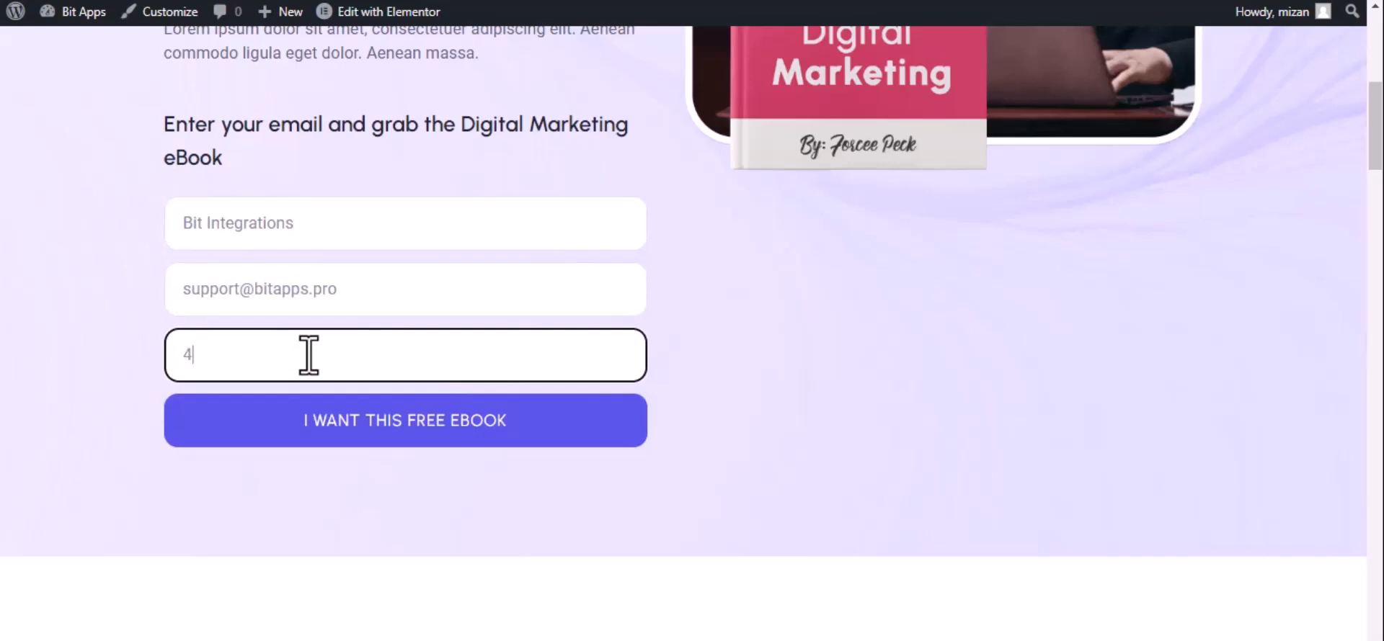
{"action": "left_click", "coordinate": [355, 421]}
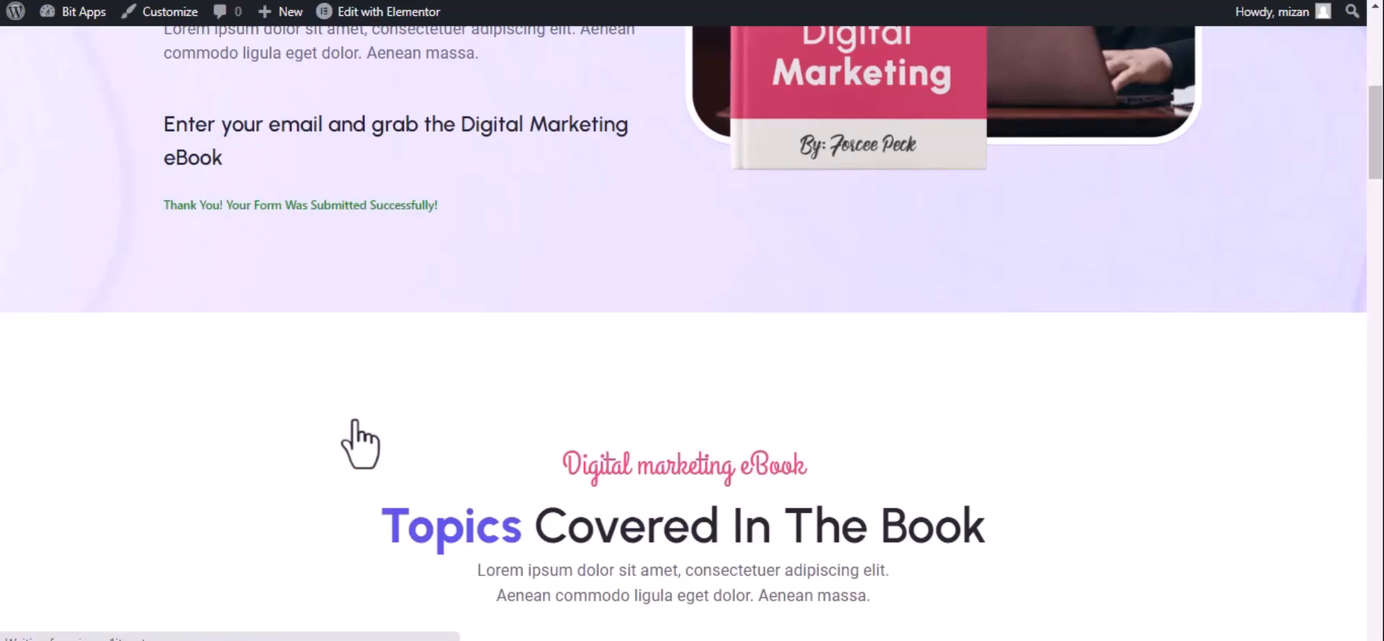
{"action": "key", "text": "ctrl+shift+Tab"}
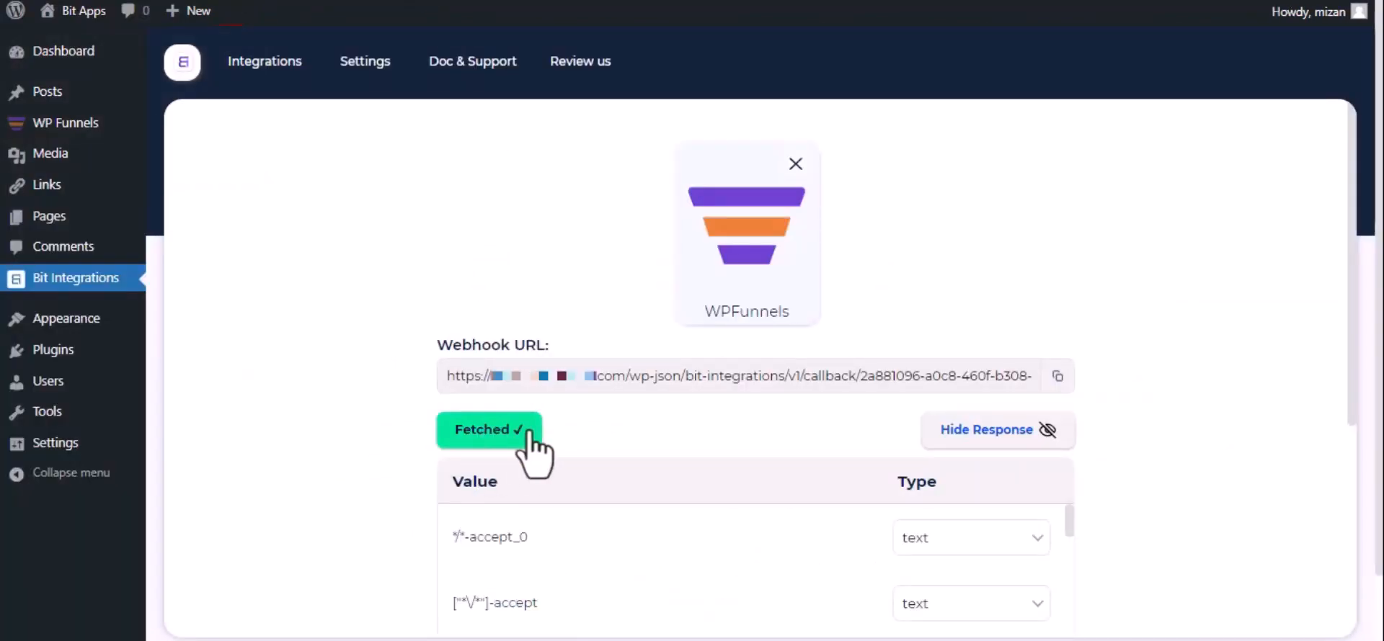
Step: Set Google Contacts as the action app and follow the Google API Console link
{"action": "scroll", "coordinate": [490, 462], "scroll_direction": "down", "scroll_amount": 1}
{"action": "scroll", "coordinate": [490, 461], "scroll_direction": "down", "scroll_amount": 4}
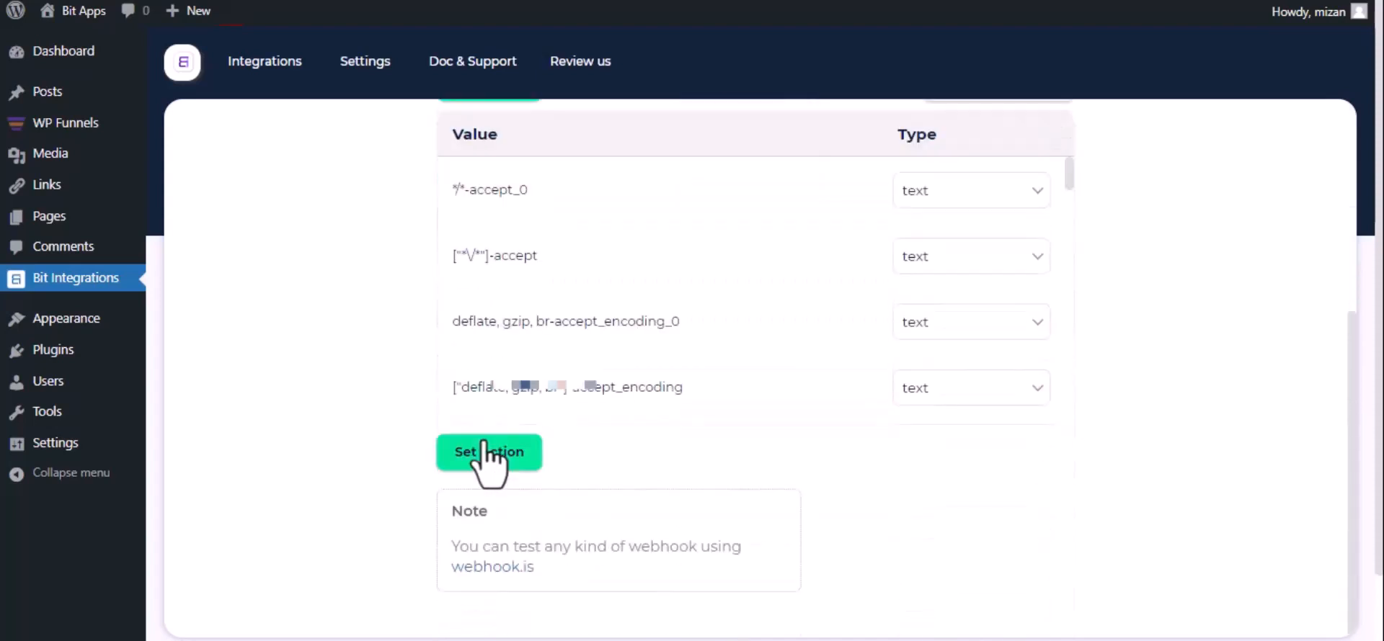
{"action": "left_click", "coordinate": [490, 453]}
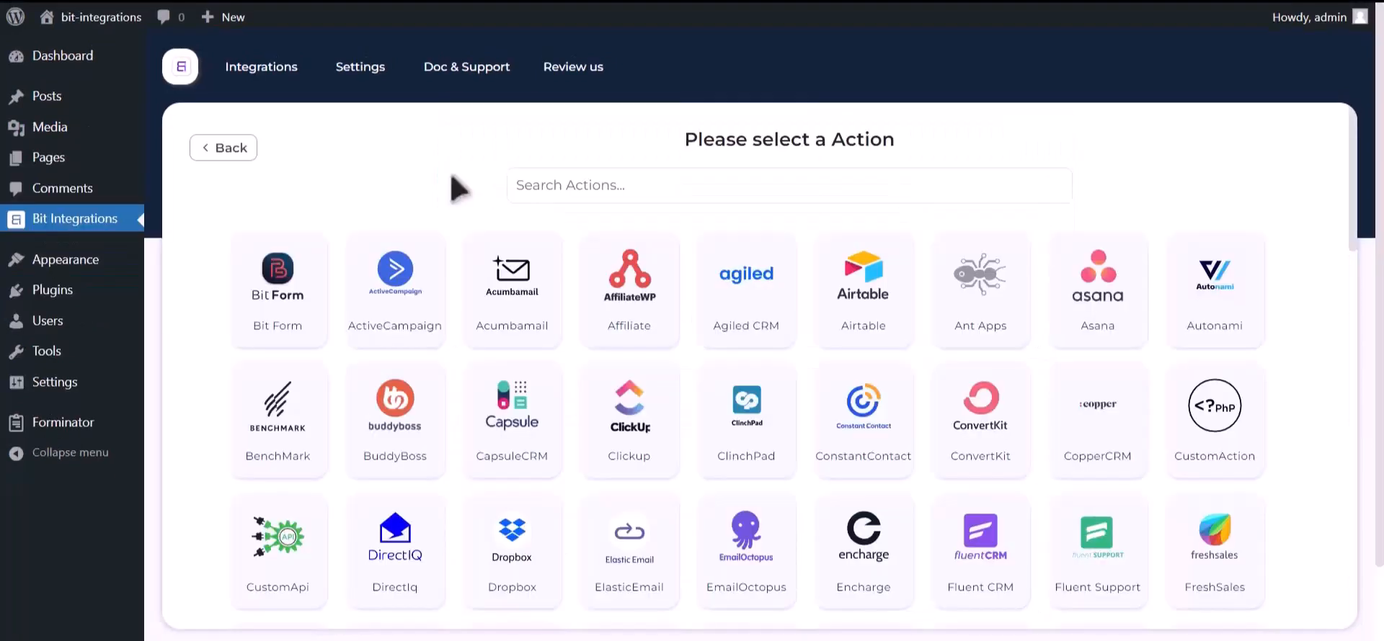
{"action": "left_click", "coordinate": [670, 184]}
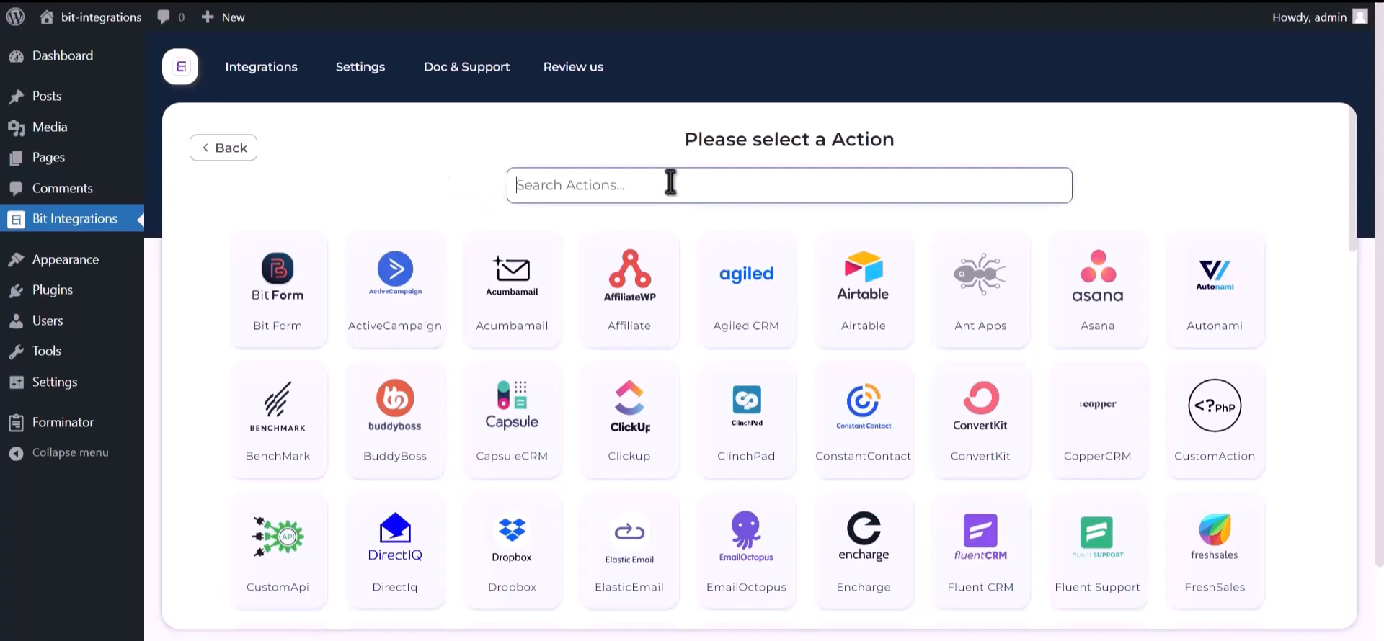
{"action": "type", "text": "google contacts"}
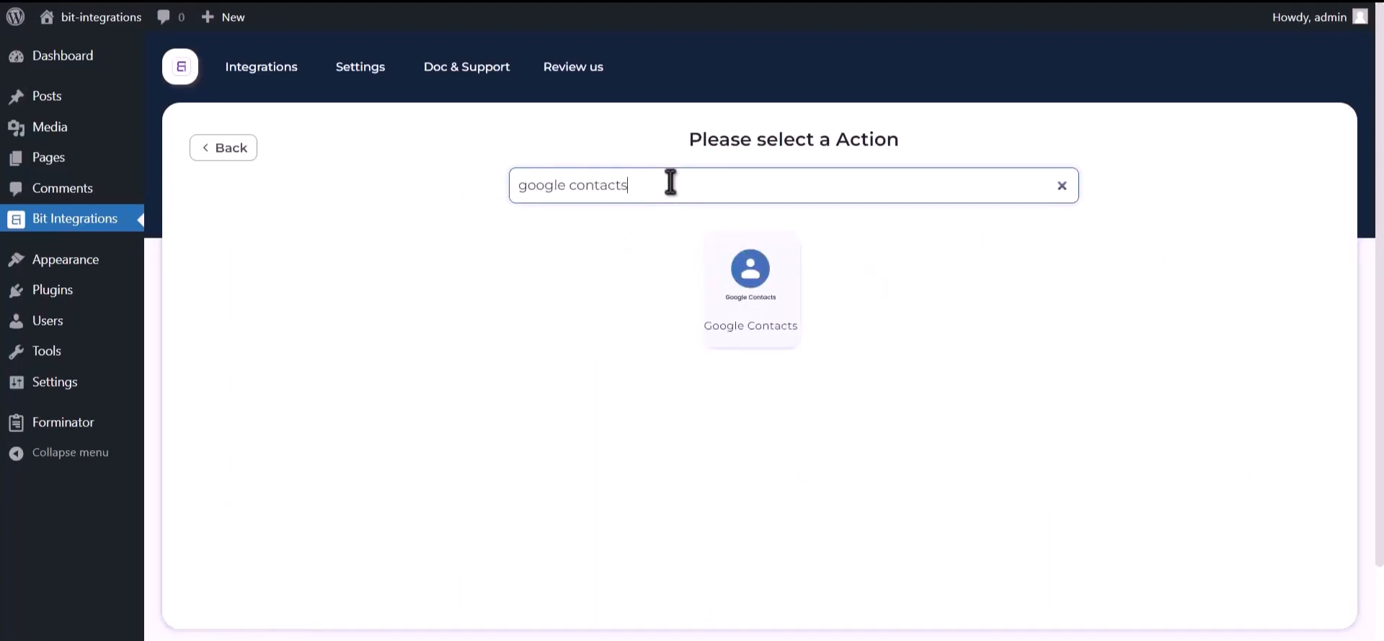
{"action": "left_click", "coordinate": [741, 310]}
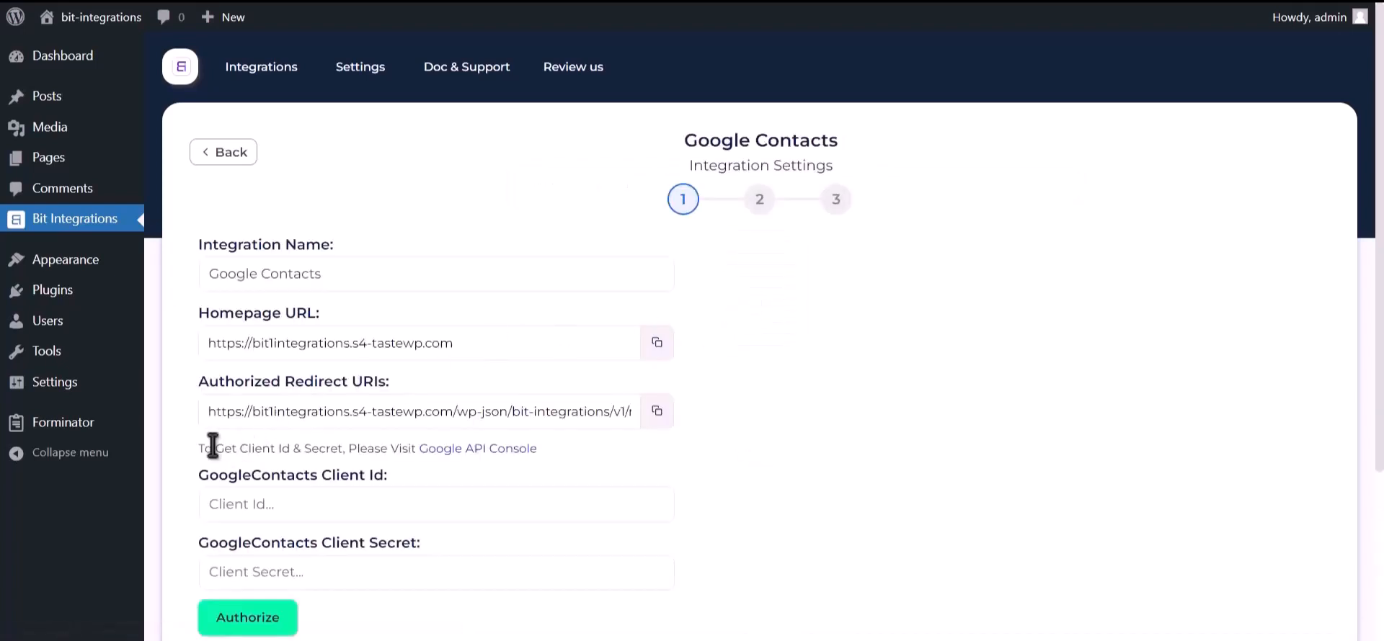
{"action": "left_click_drag", "start_coordinate": [199, 448], "coordinate": [417, 449]}
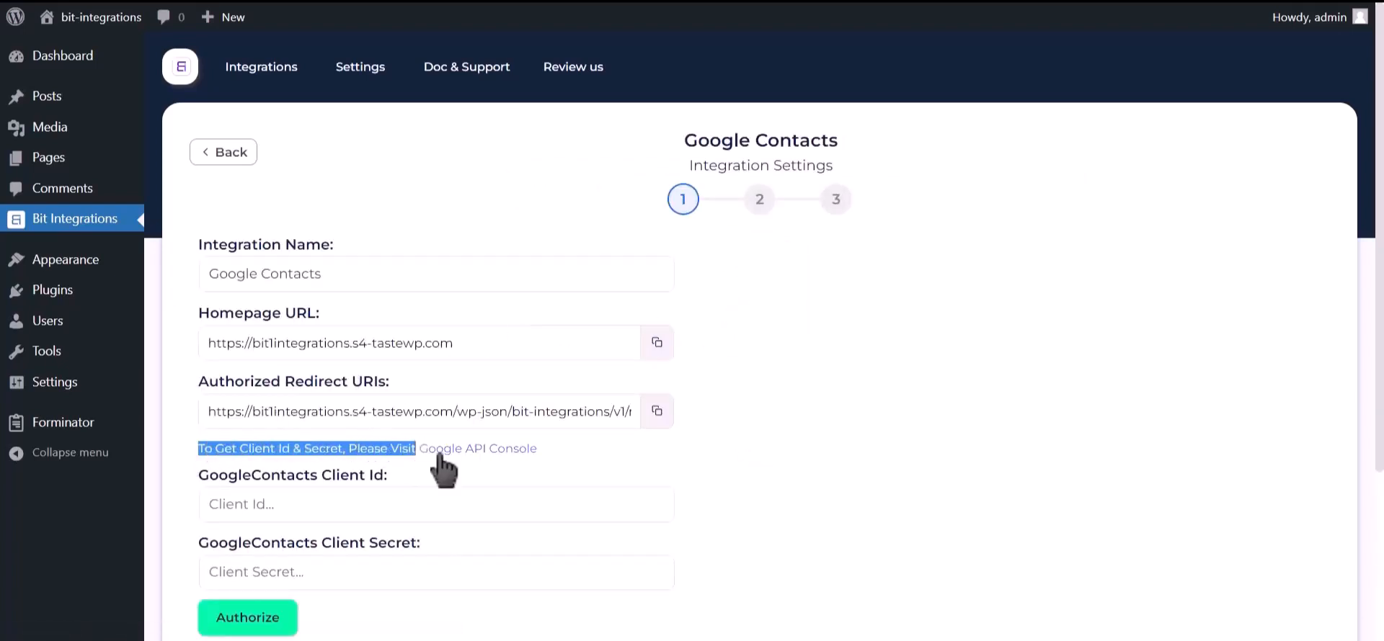
{"action": "left_click", "coordinate": [492, 454]}
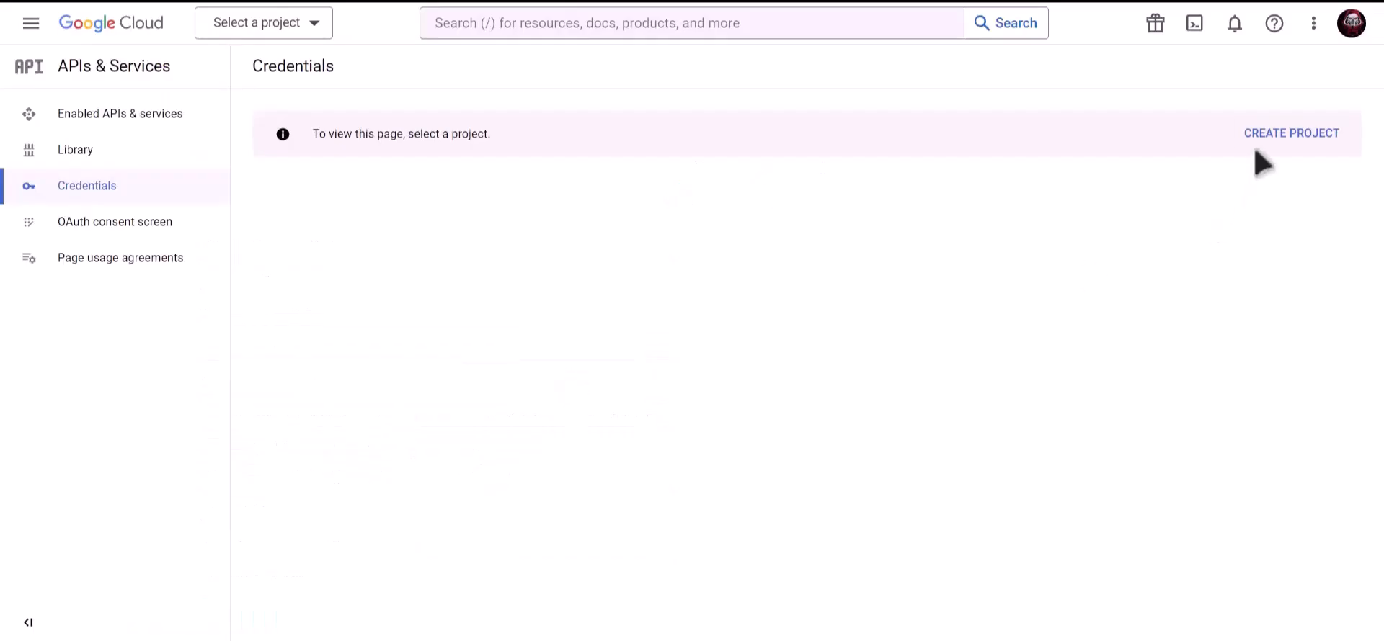
Step: Create a new Google Cloud project named 'Bit Integrations'
{"action": "left_click", "coordinate": [1295, 141]}
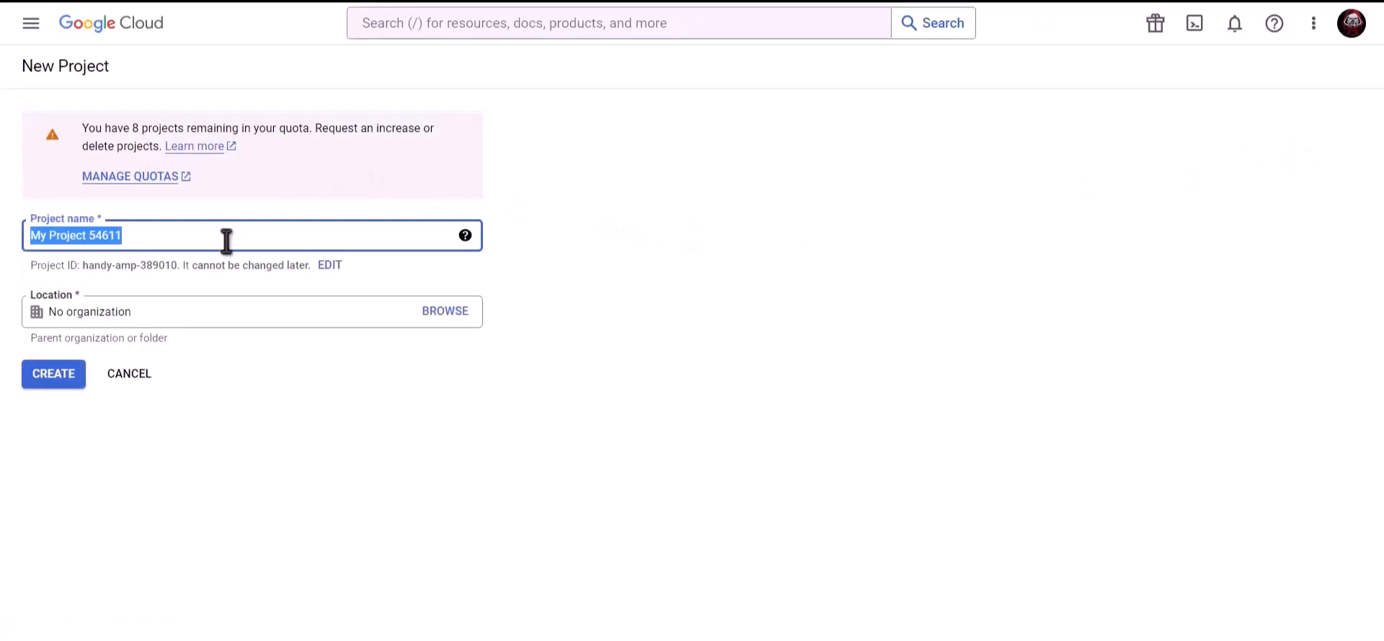
{"action": "type", "text": "Bit"}
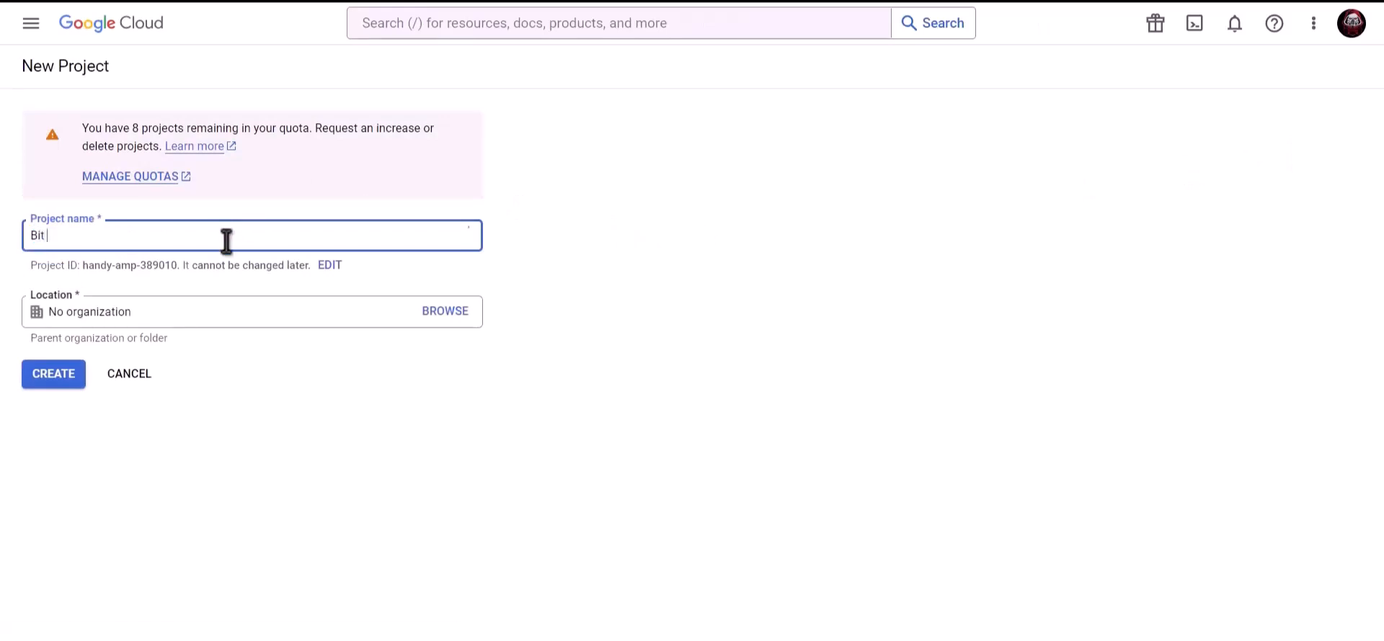
{"action": "type", "text": " Integrations"}
{"action": "left_click", "coordinate": [58, 375]}
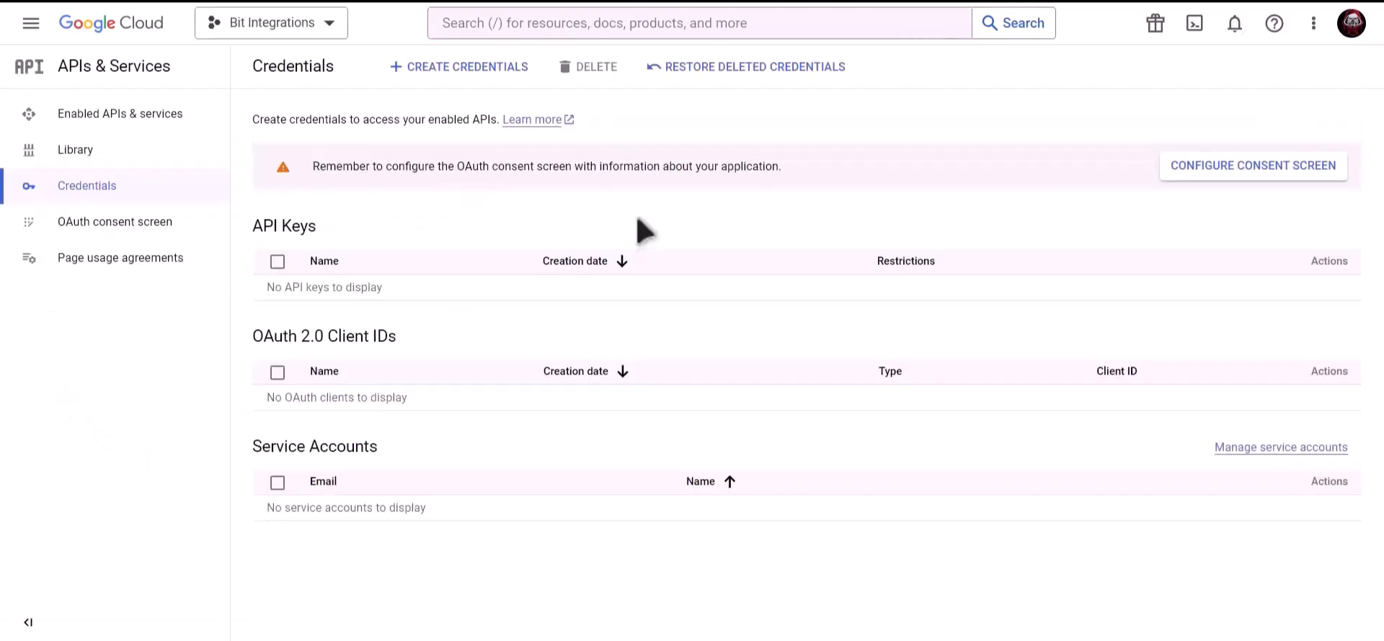
Step: Find the Contacts API via product search and enable it
{"action": "left_click", "coordinate": [636, 26]}
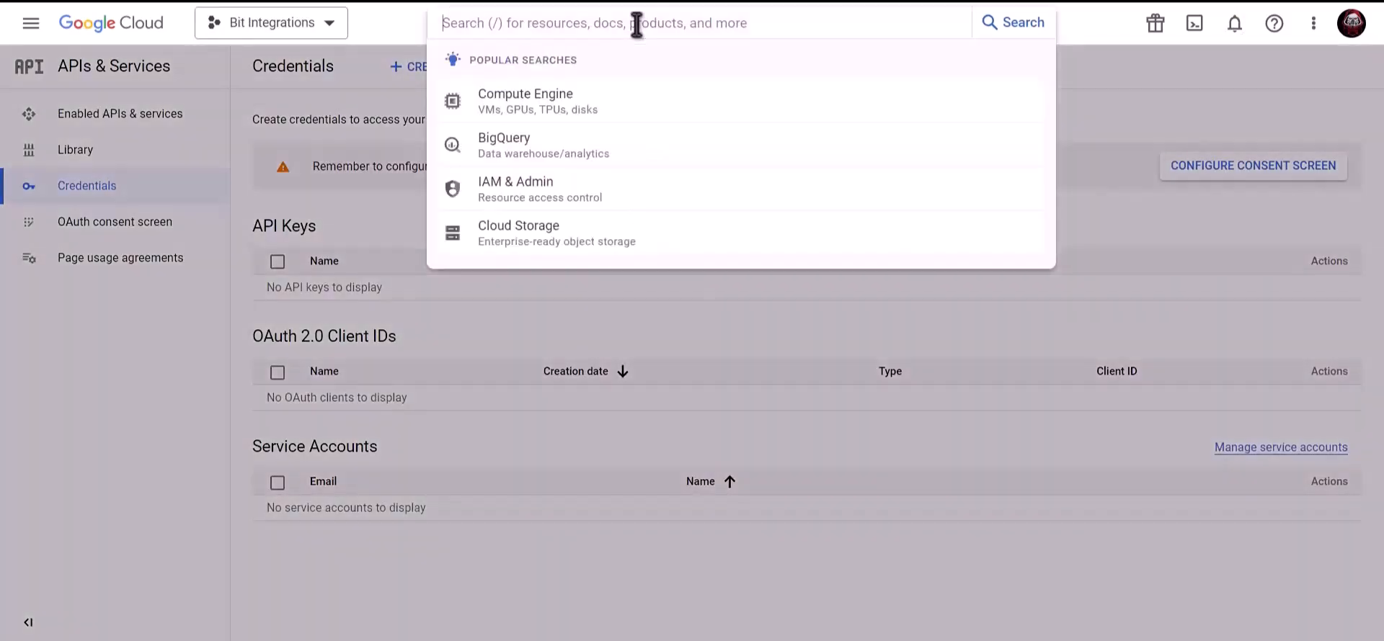
{"action": "type", "text": "Goog"}
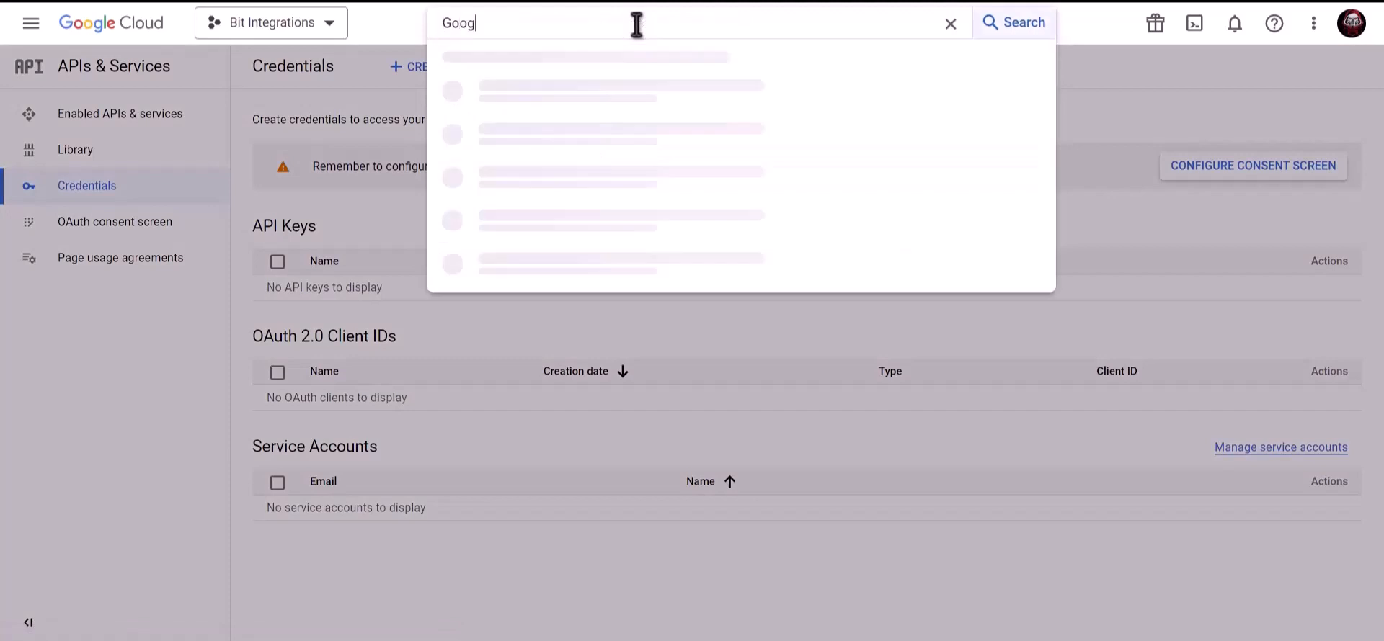
{"action": "type", "text": "le con"}
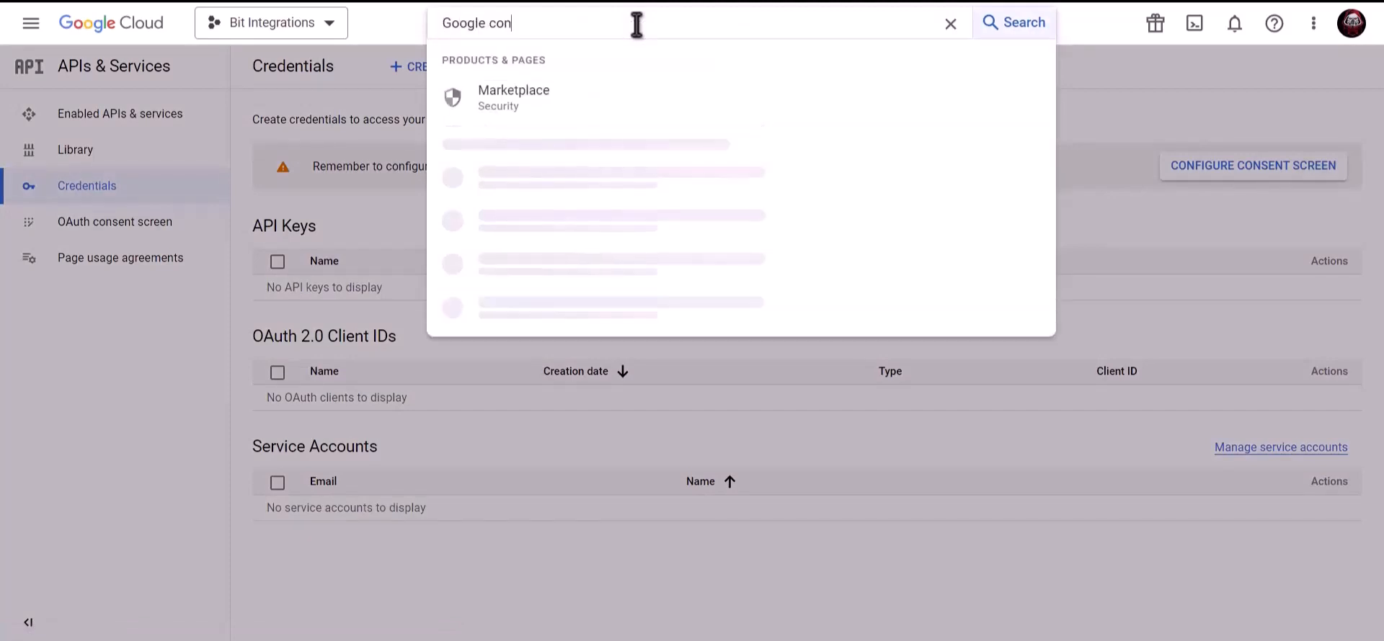
{"action": "type", "text": "tacts"}
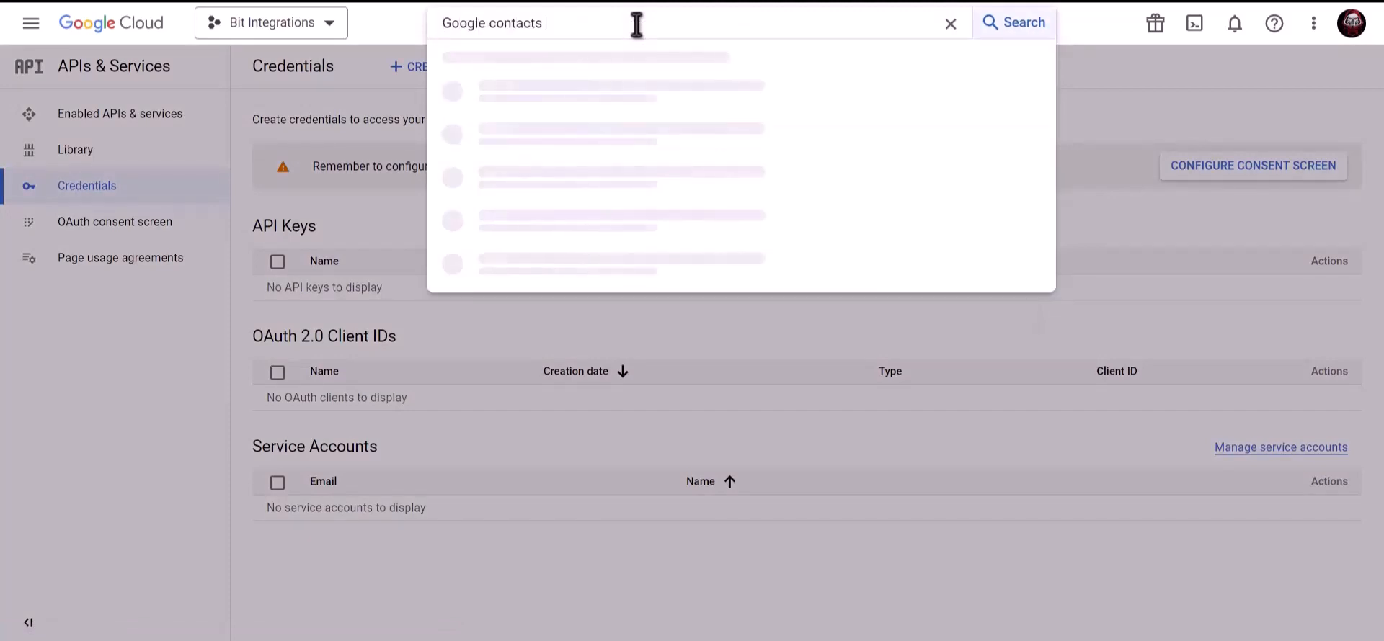
{"action": "type", "text": " api"}
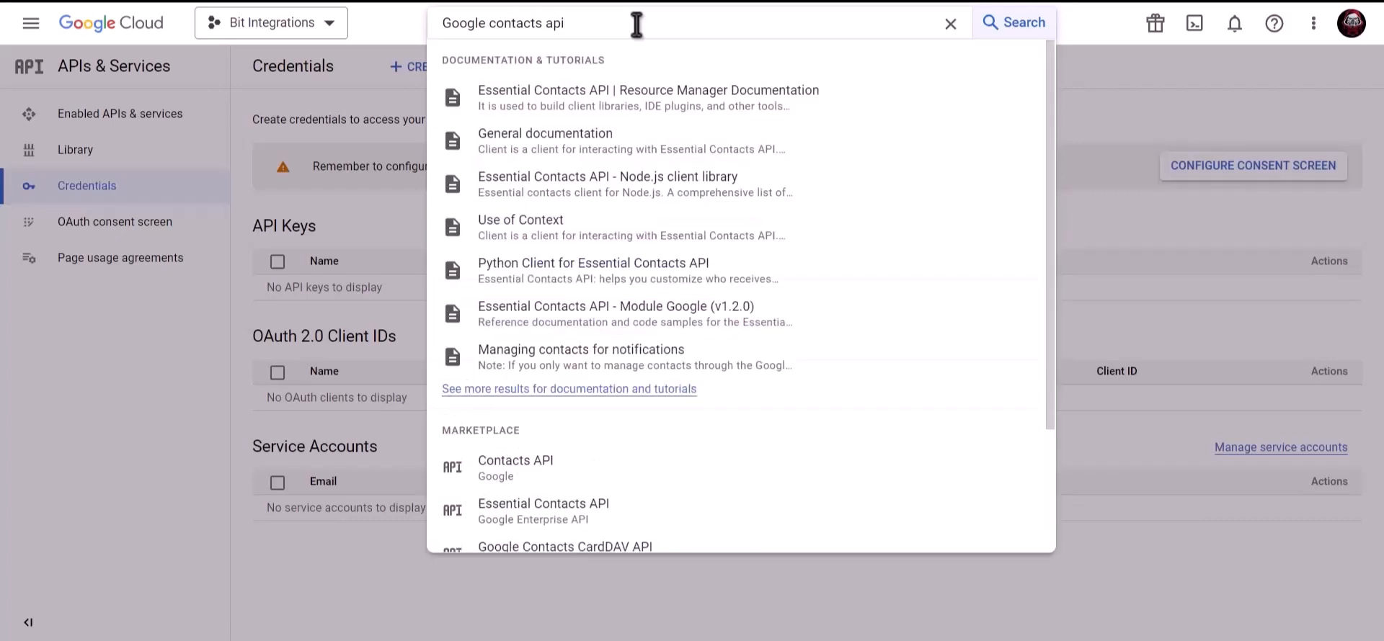
{"action": "left_click", "coordinate": [562, 465]}
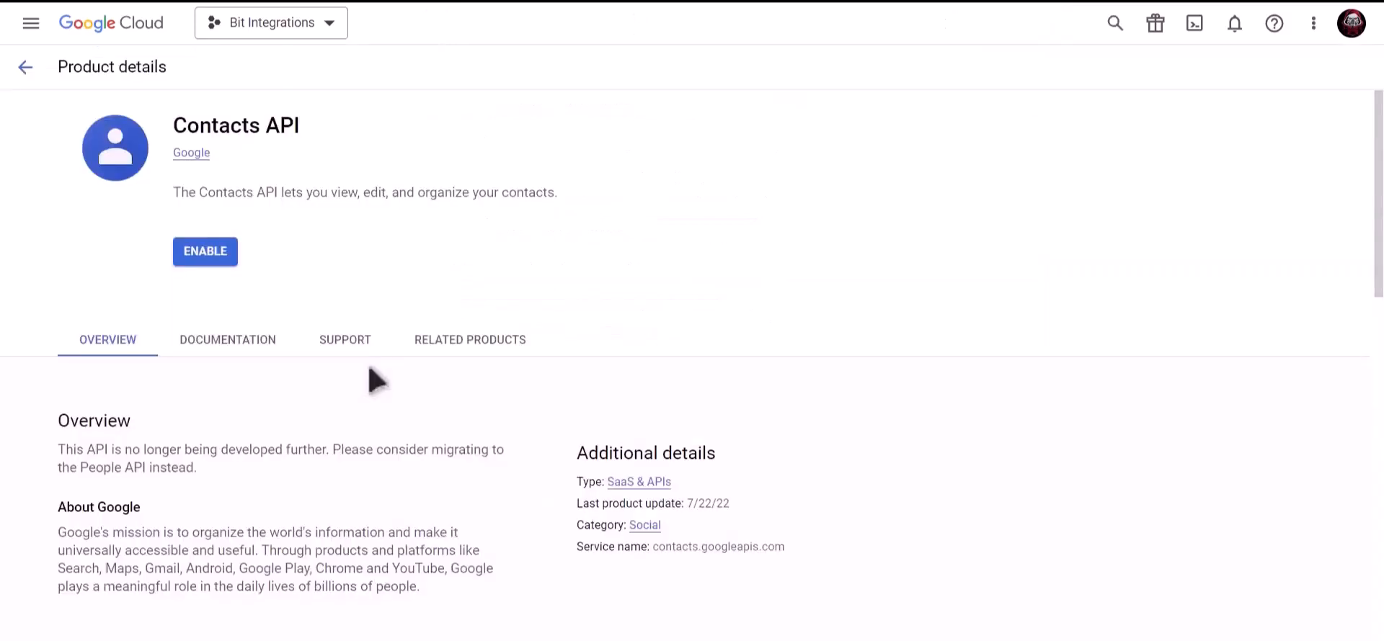
{"action": "left_click", "coordinate": [205, 251]}
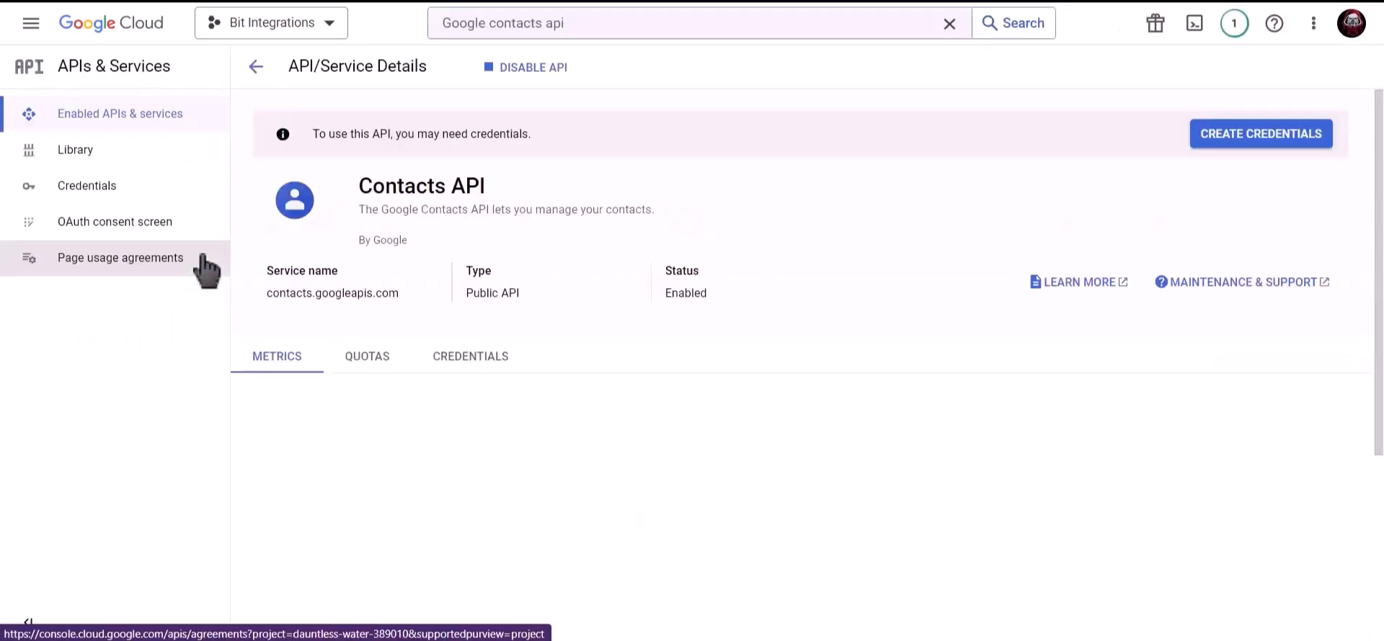
Step: Find the Google People API via product search and enable it
{"action": "left_click", "coordinate": [605, 24]}
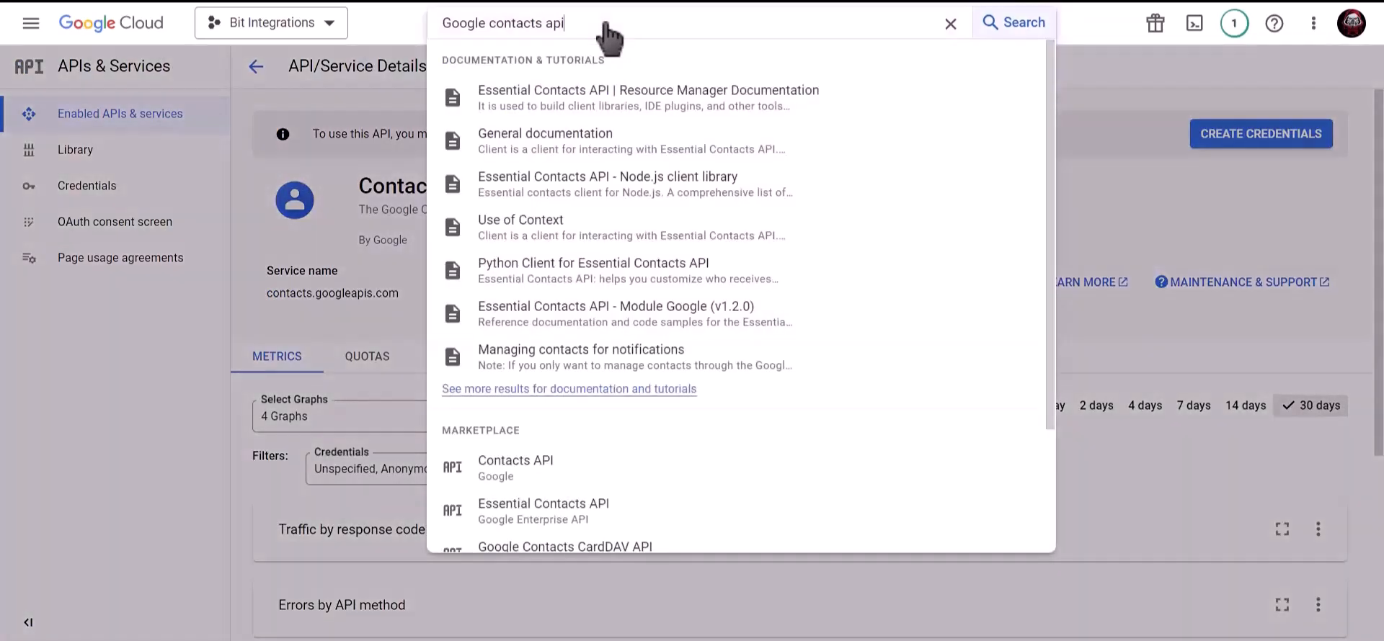
{"action": "left_click_drag", "start_coordinate": [605, 24], "coordinate": [431, 25]}
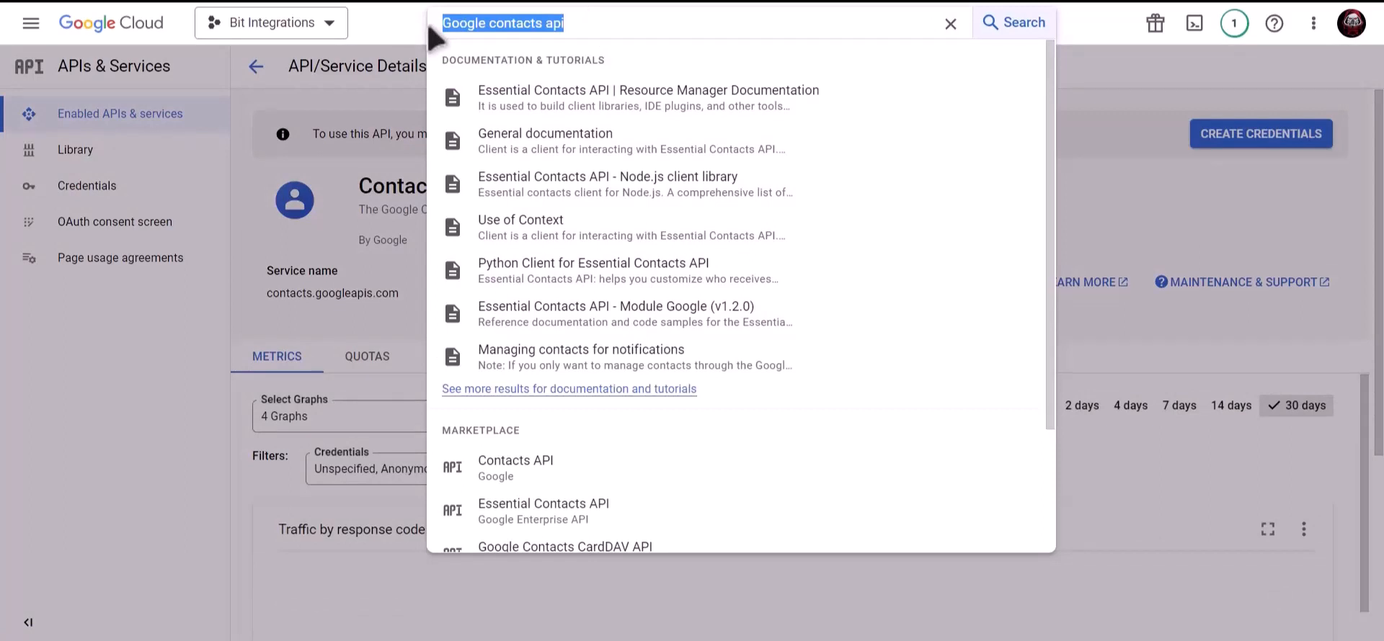
{"action": "type", "text": "google"}
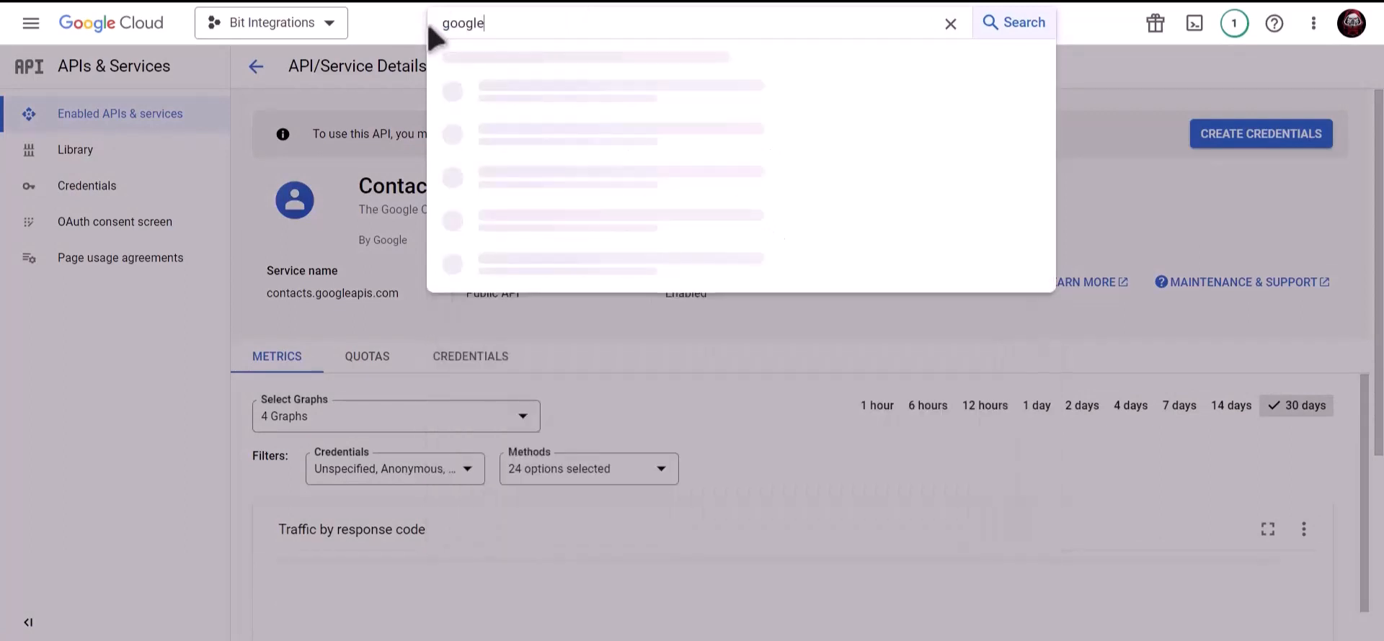
{"action": "type", "text": " people api"}
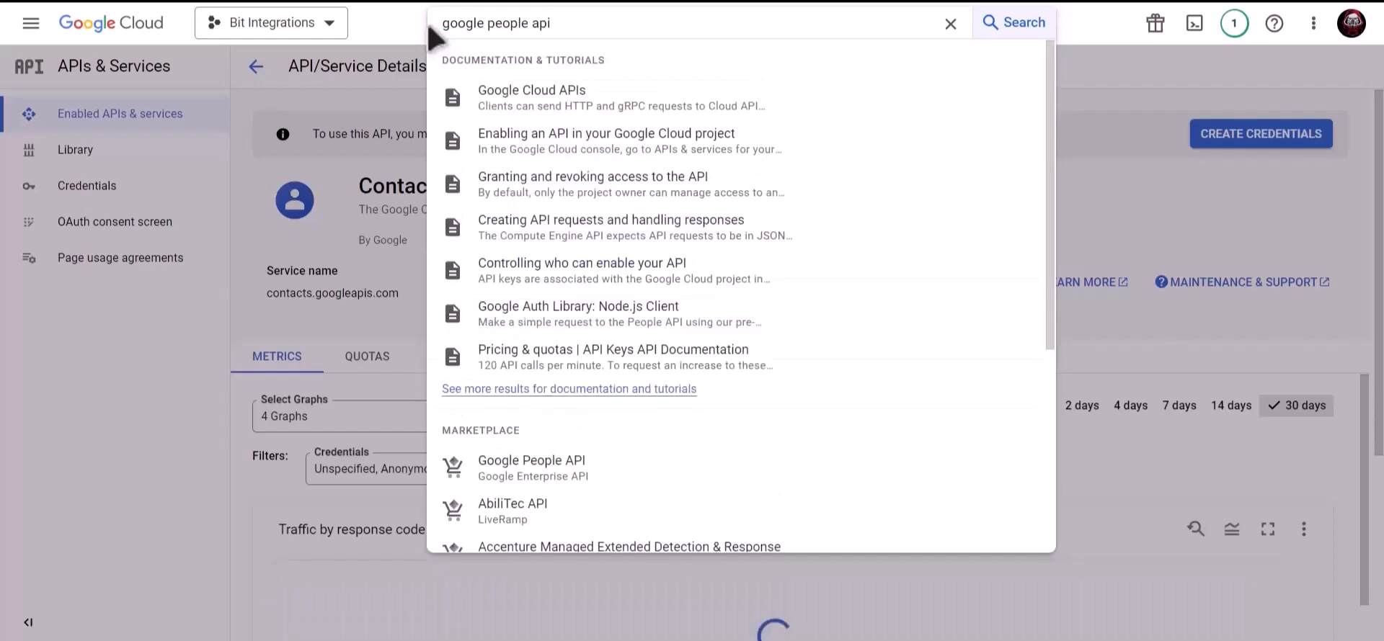
{"action": "left_click", "coordinate": [584, 477]}
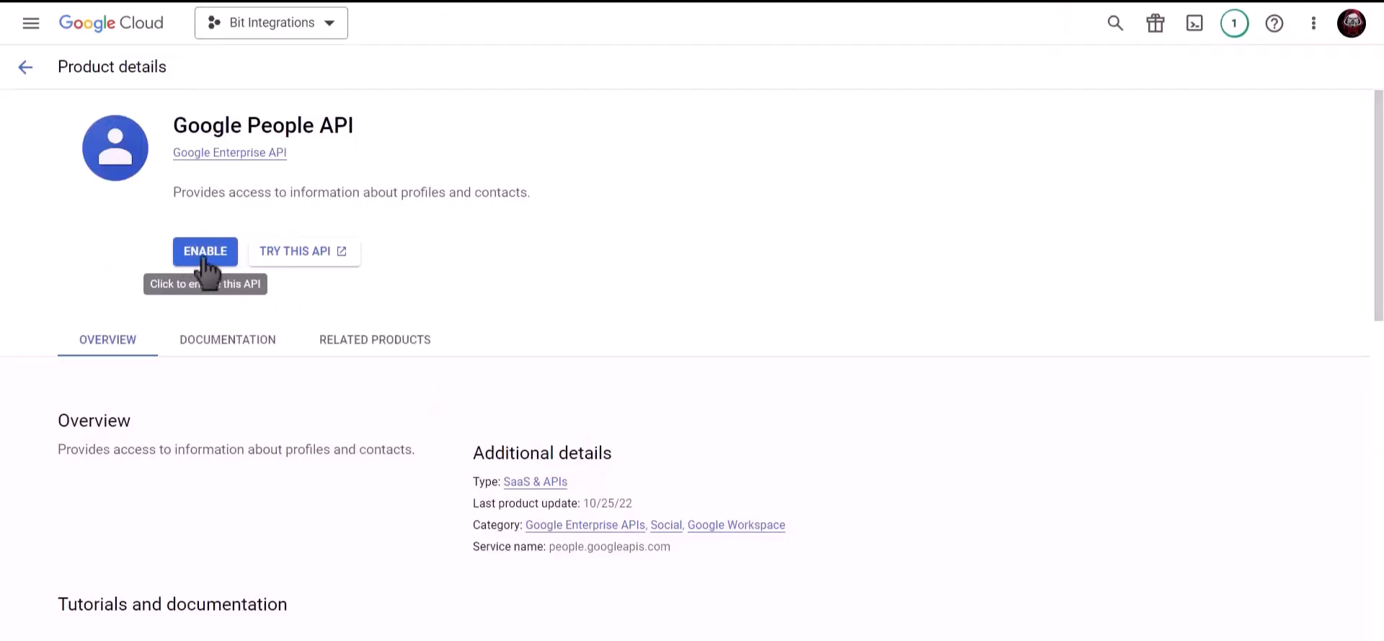
{"action": "left_click", "coordinate": [193, 258]}
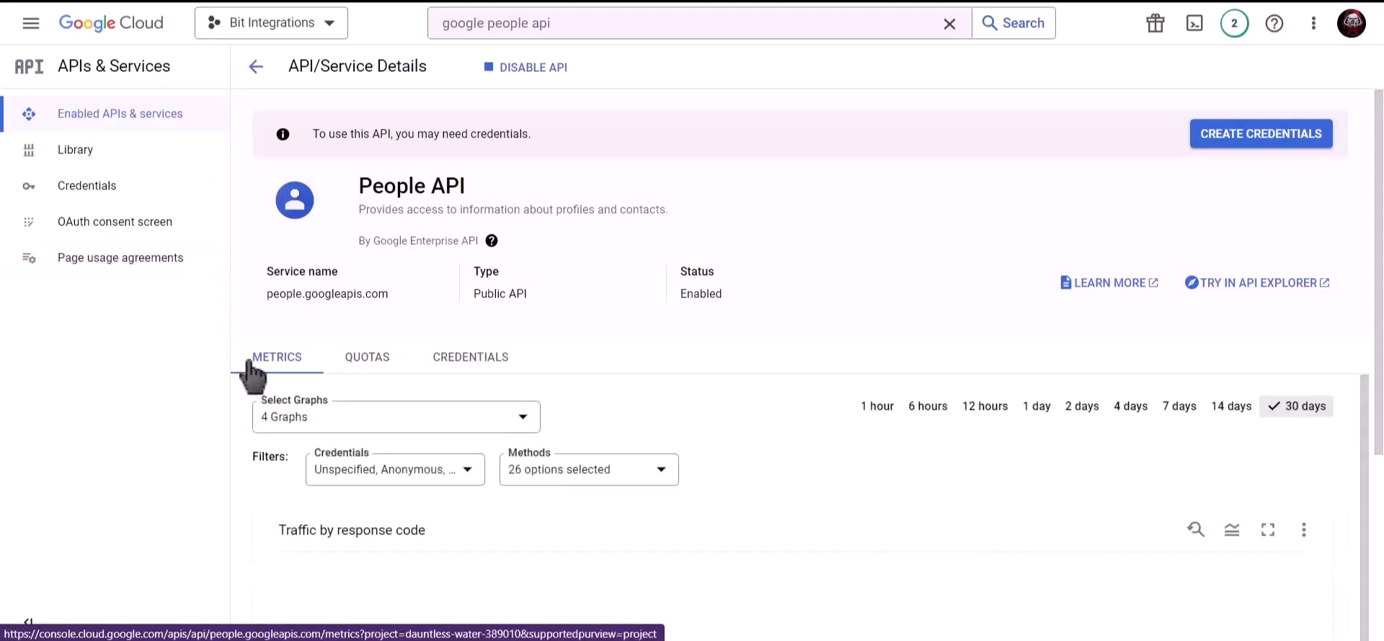
Step: Start an External OAuth consent screen from the Credentials page
{"action": "left_click", "coordinate": [144, 192]}
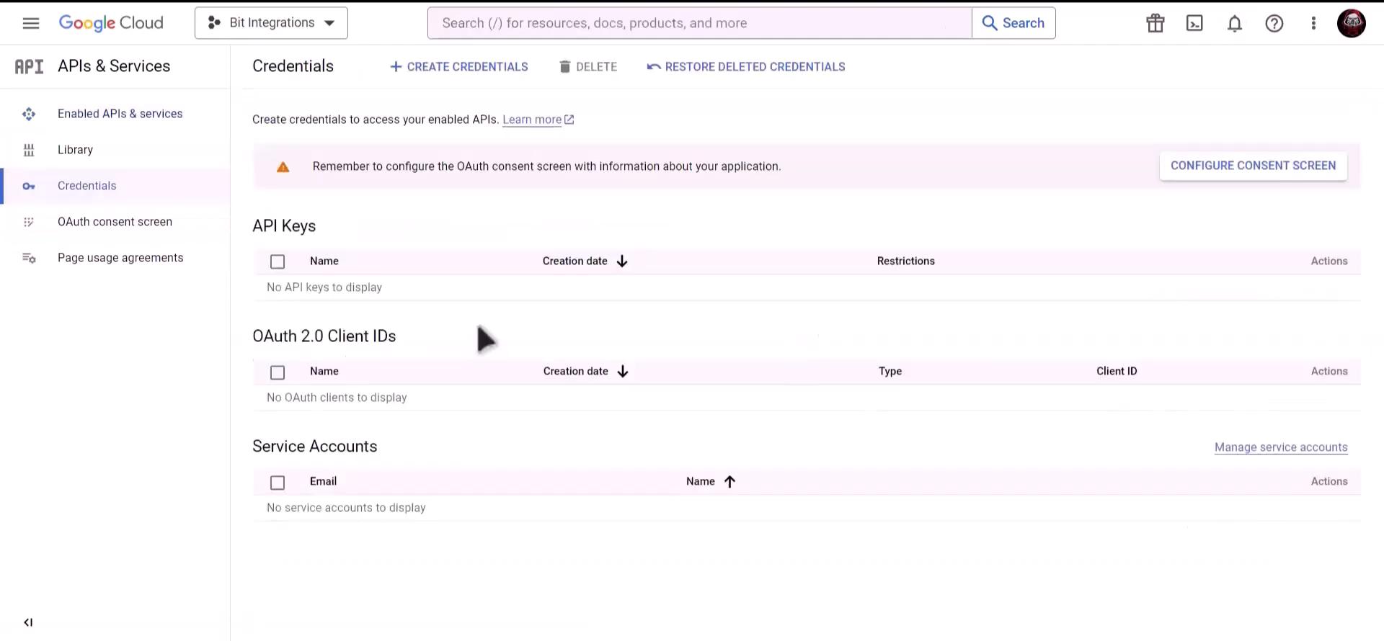
{"action": "left_click", "coordinate": [1199, 166]}
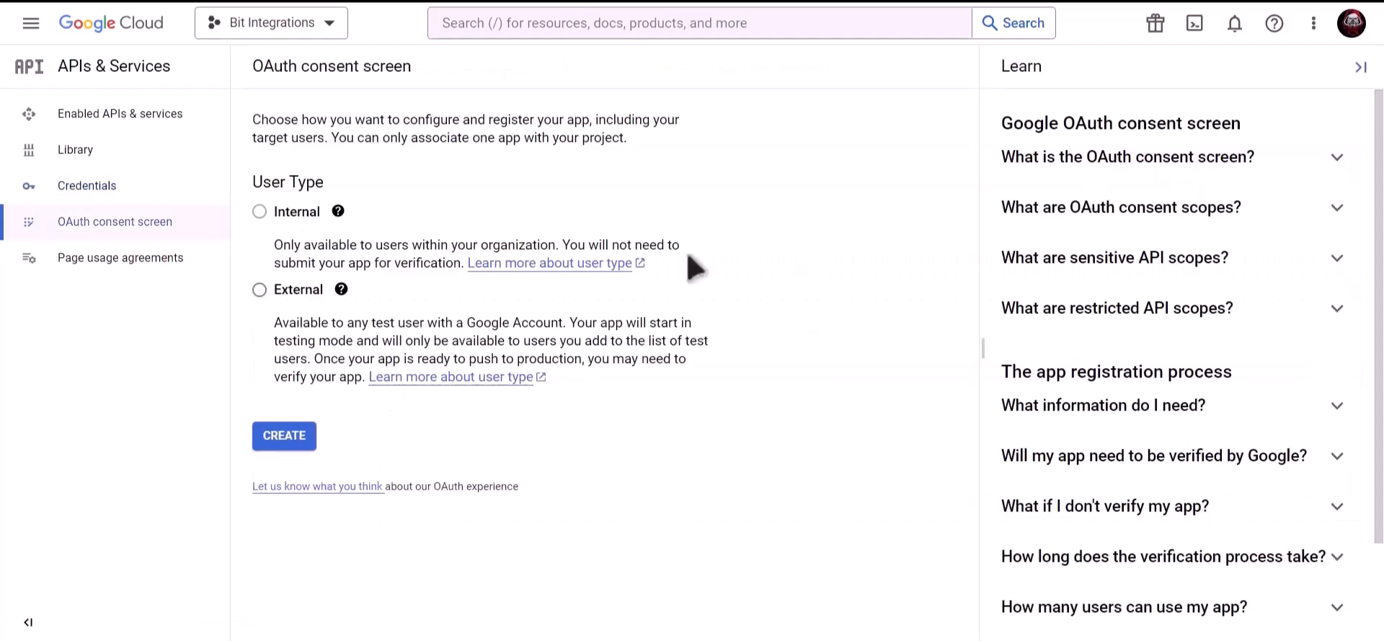
{"action": "left_click", "coordinate": [260, 290]}
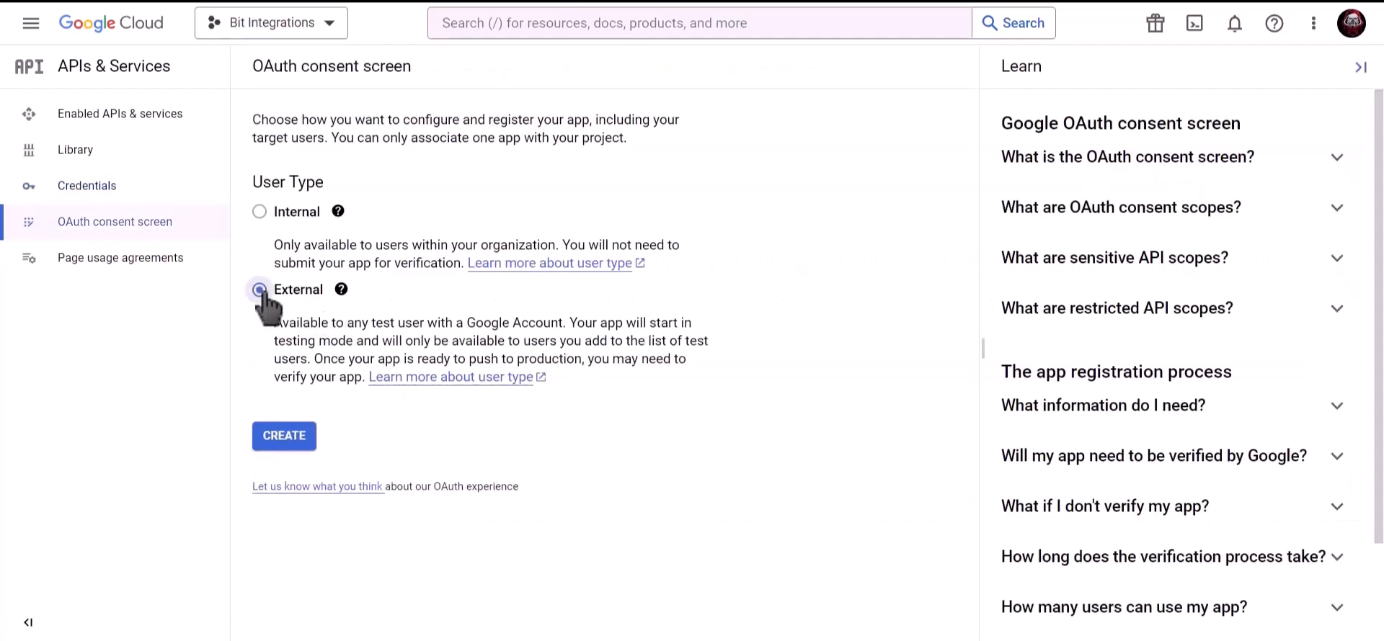
{"action": "left_click", "coordinate": [292, 446]}
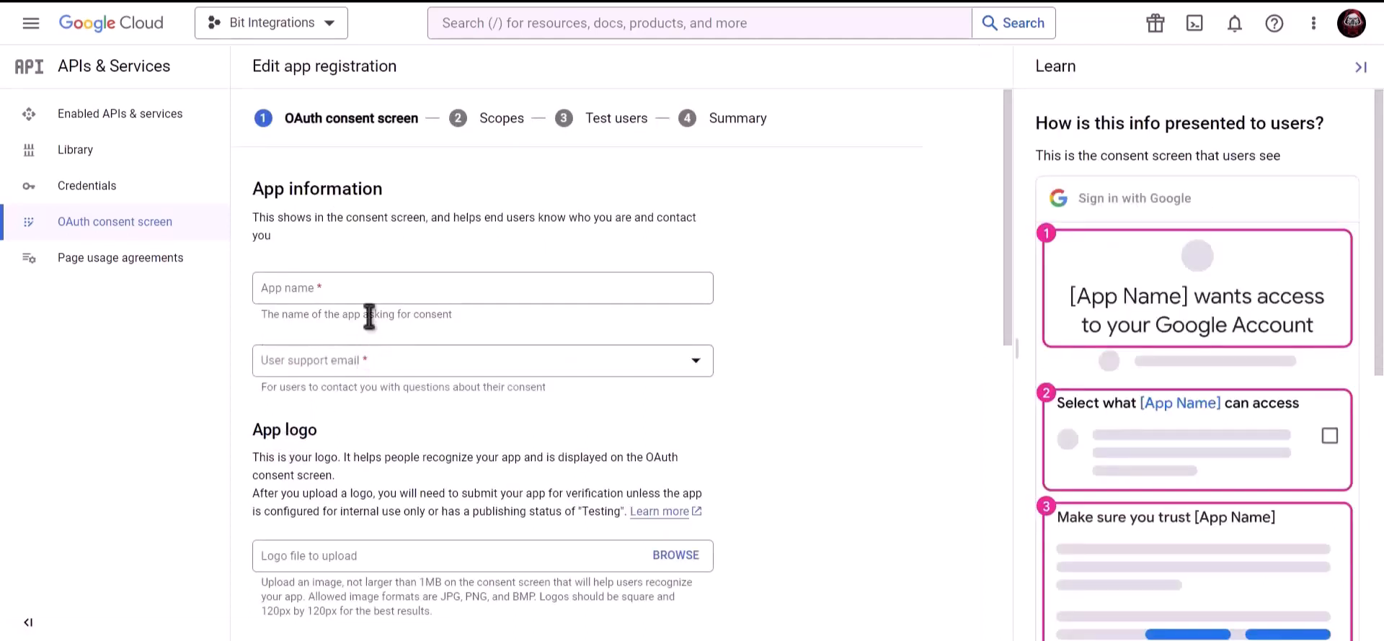
Step: Fill in the app name, support e-mail and developer contact e-mail, then save
{"action": "left_click", "coordinate": [377, 292]}
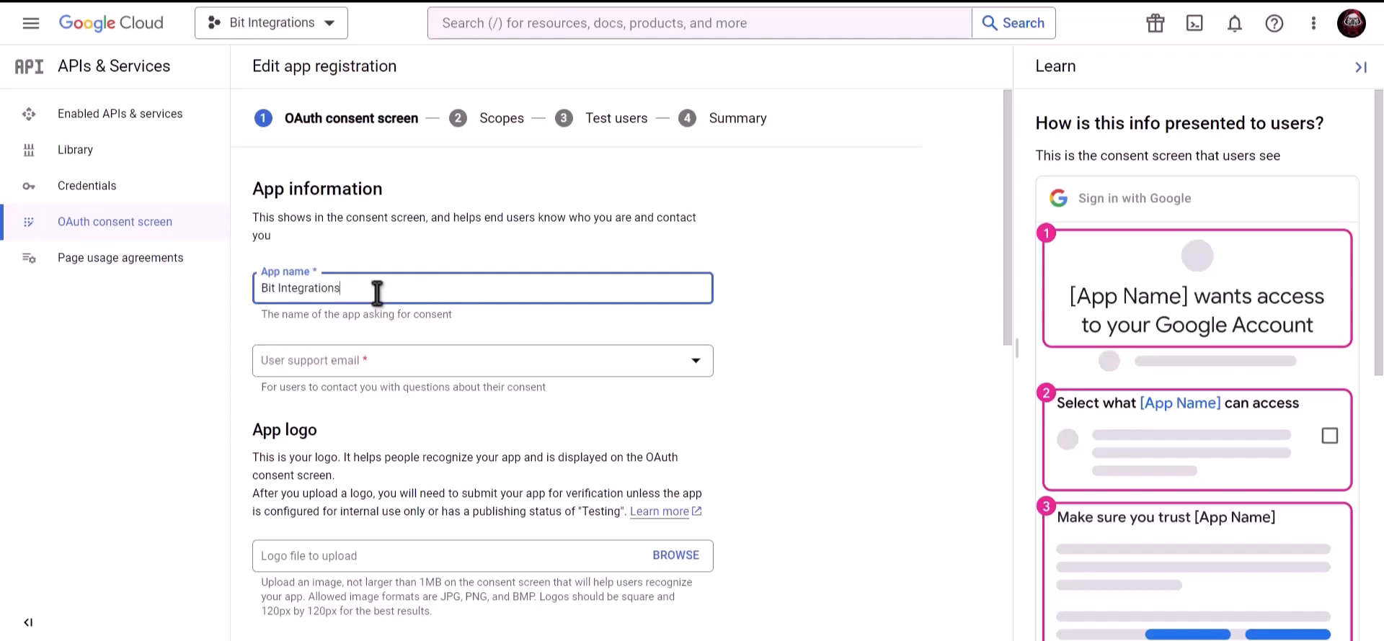
{"action": "left_click", "coordinate": [374, 364]}
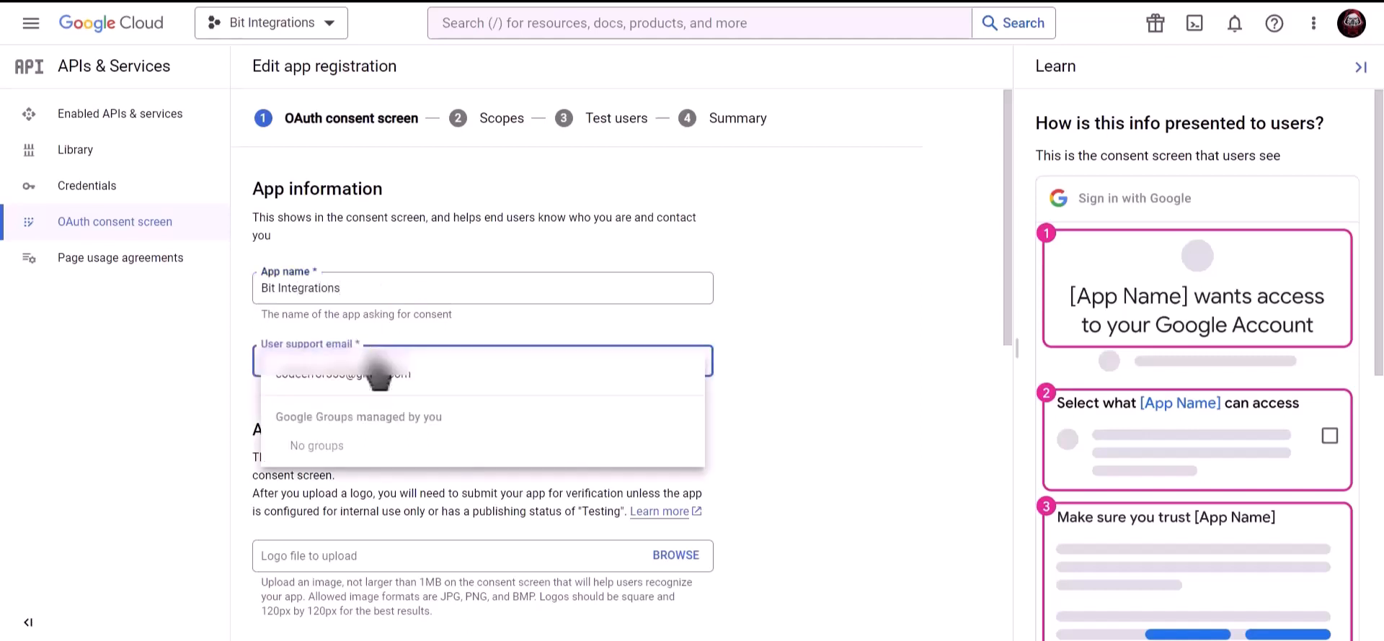
{"action": "left_click", "coordinate": [392, 380]}
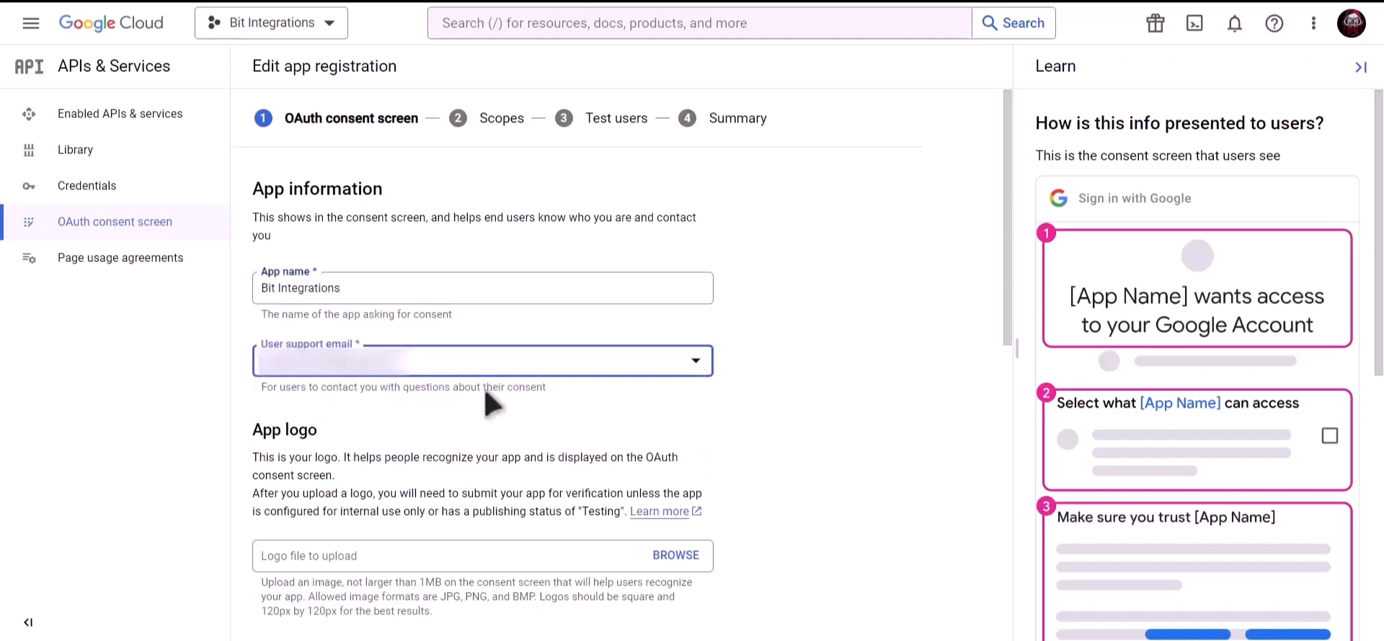
{"action": "scroll", "coordinate": [486, 393], "scroll_direction": "down", "scroll_amount": 9}
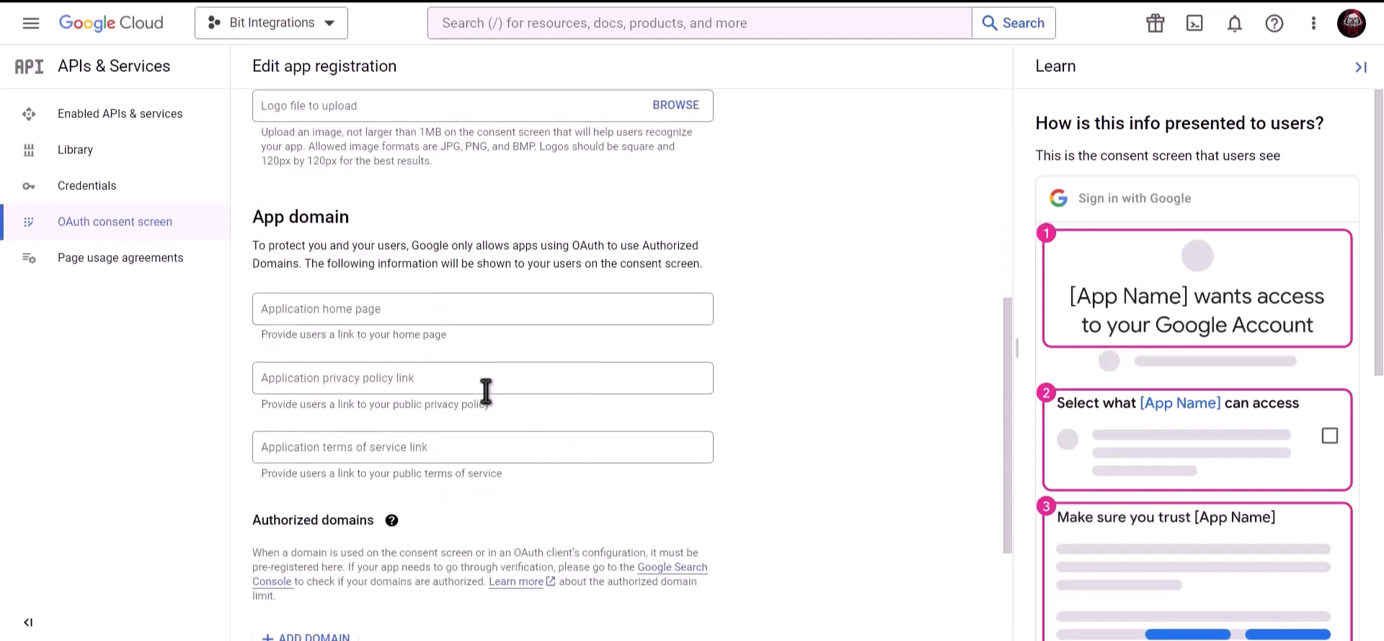
{"action": "left_click", "coordinate": [397, 534]}
{"action": "key", "text": "ctrl+v"}
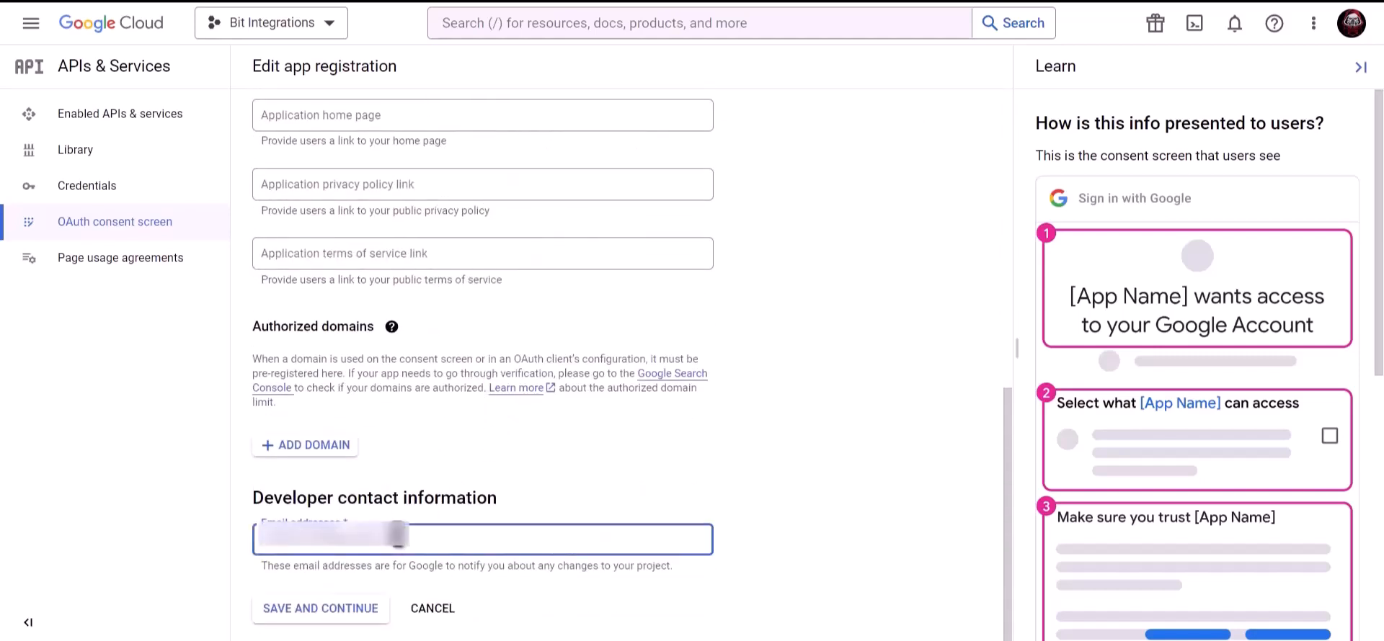
{"action": "left_click", "coordinate": [333, 619]}
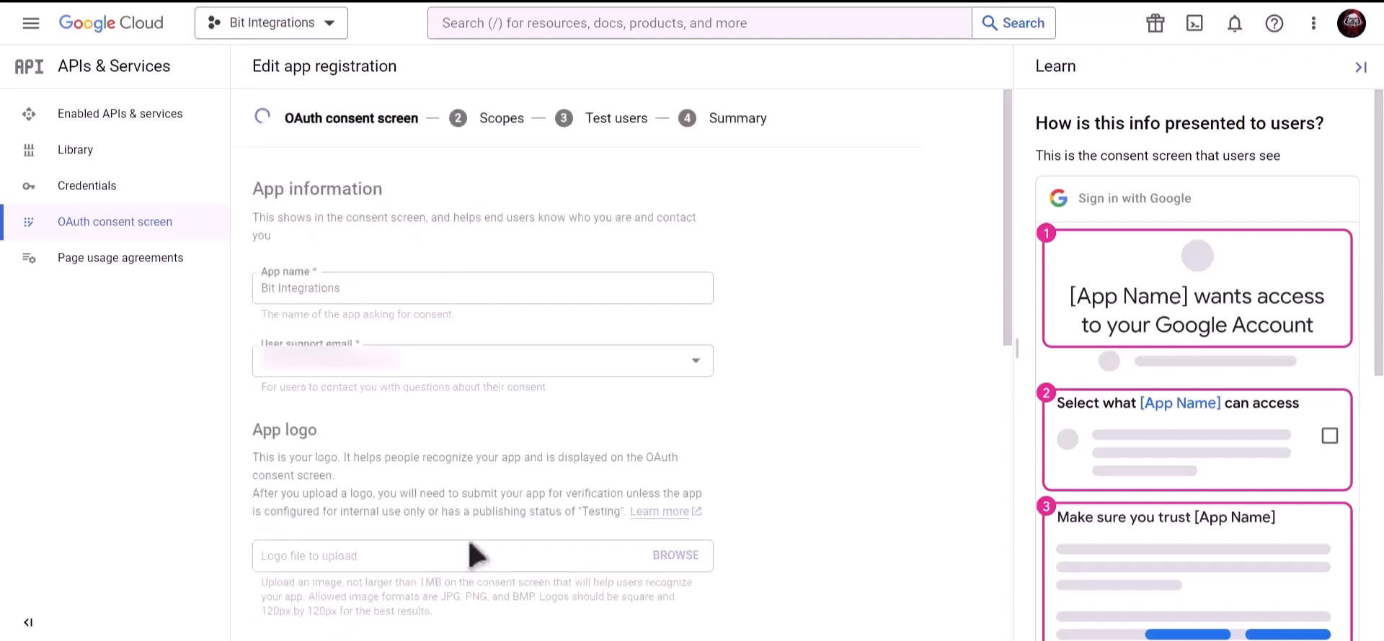
Step: Save the scopes and test users steps, then return to Credentials
{"action": "scroll", "coordinate": [472, 551], "scroll_direction": "down", "scroll_amount": 3}
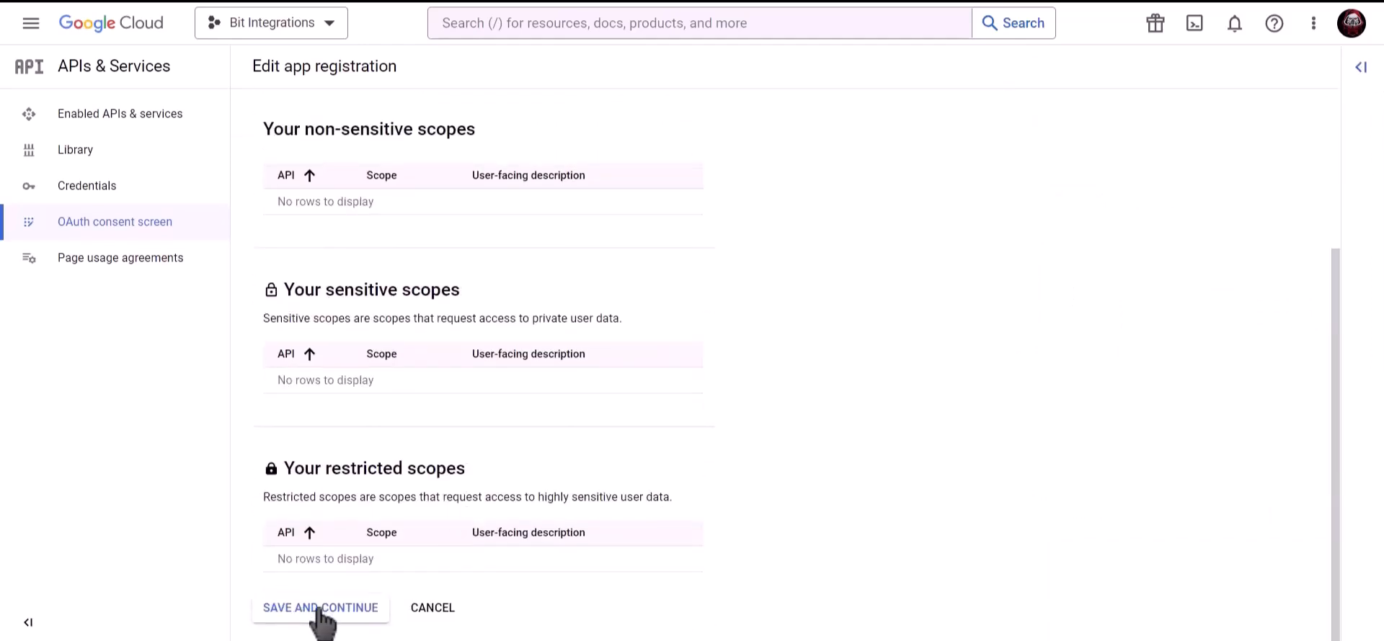
{"action": "left_click", "coordinate": [322, 613]}
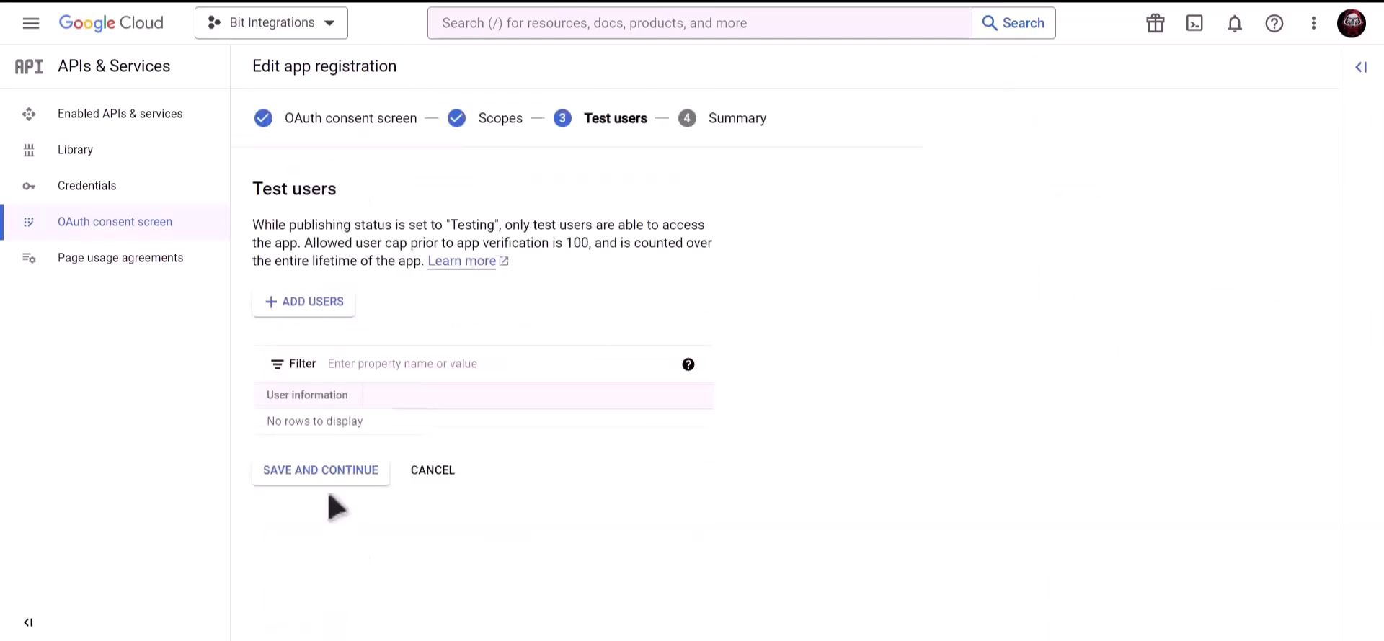
{"action": "left_click", "coordinate": [357, 479]}
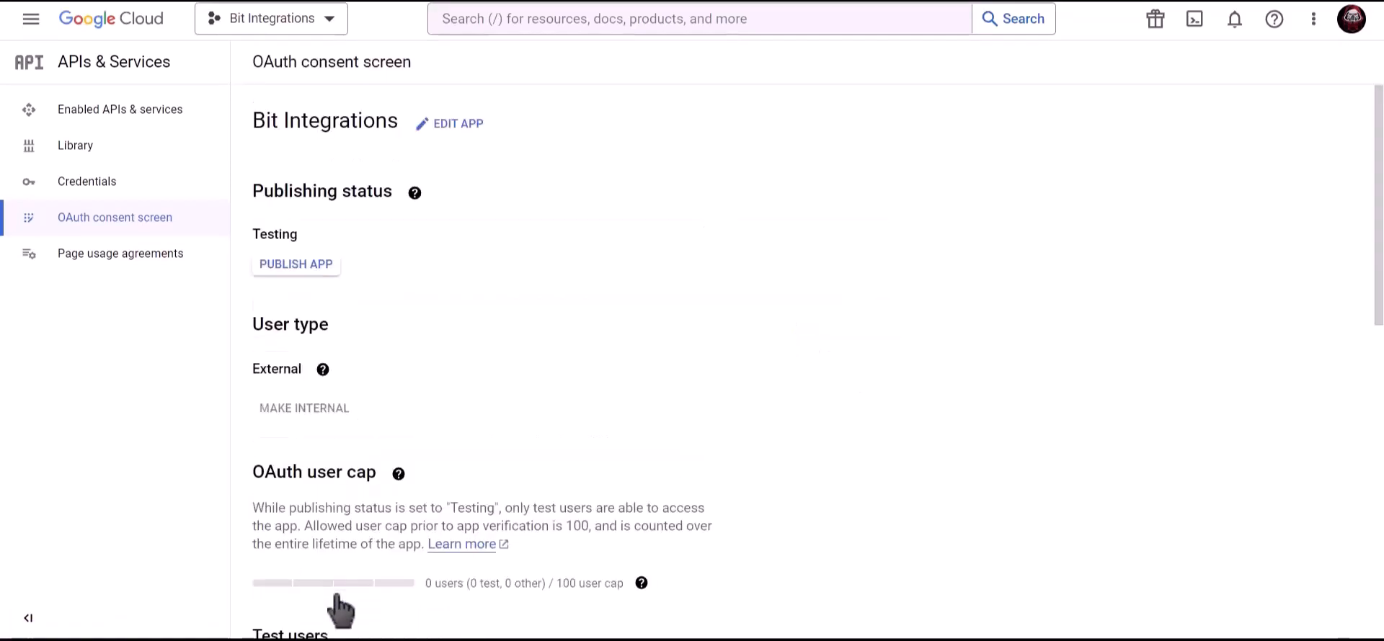
{"action": "left_click", "coordinate": [182, 189]}
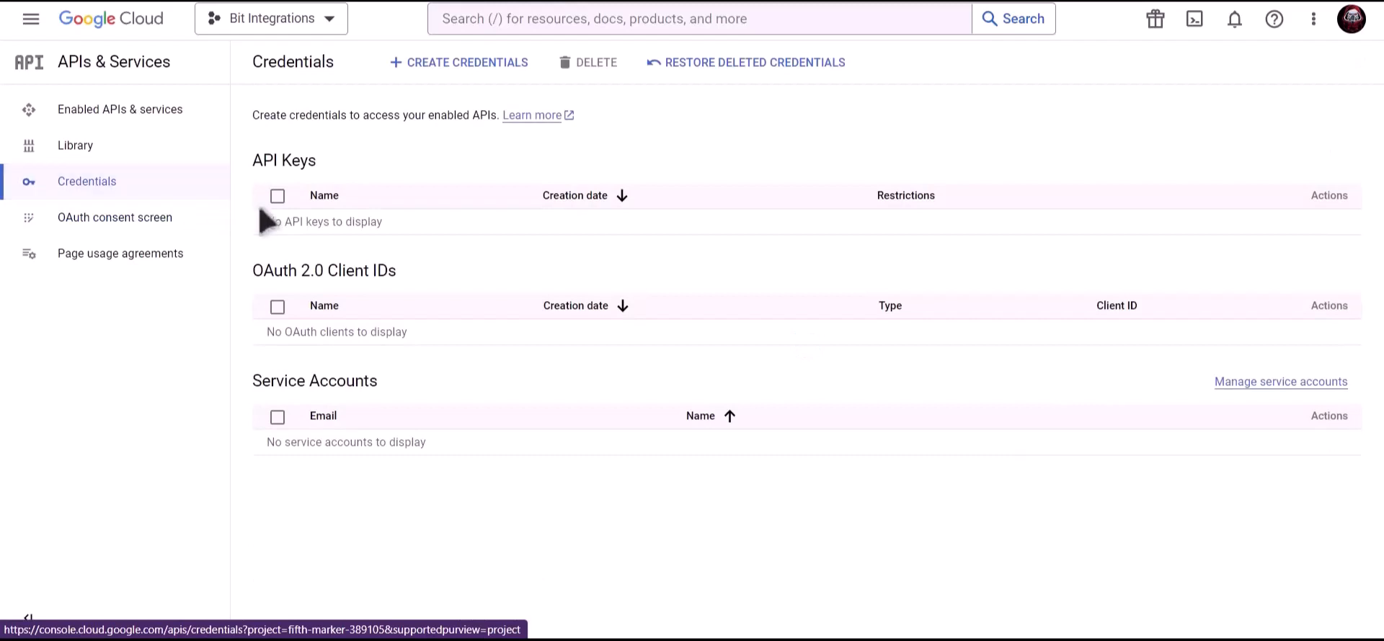
Step: Start an OAuth client ID of type Web application and rename it Bit Integrations
{"action": "left_click", "coordinate": [462, 64]}
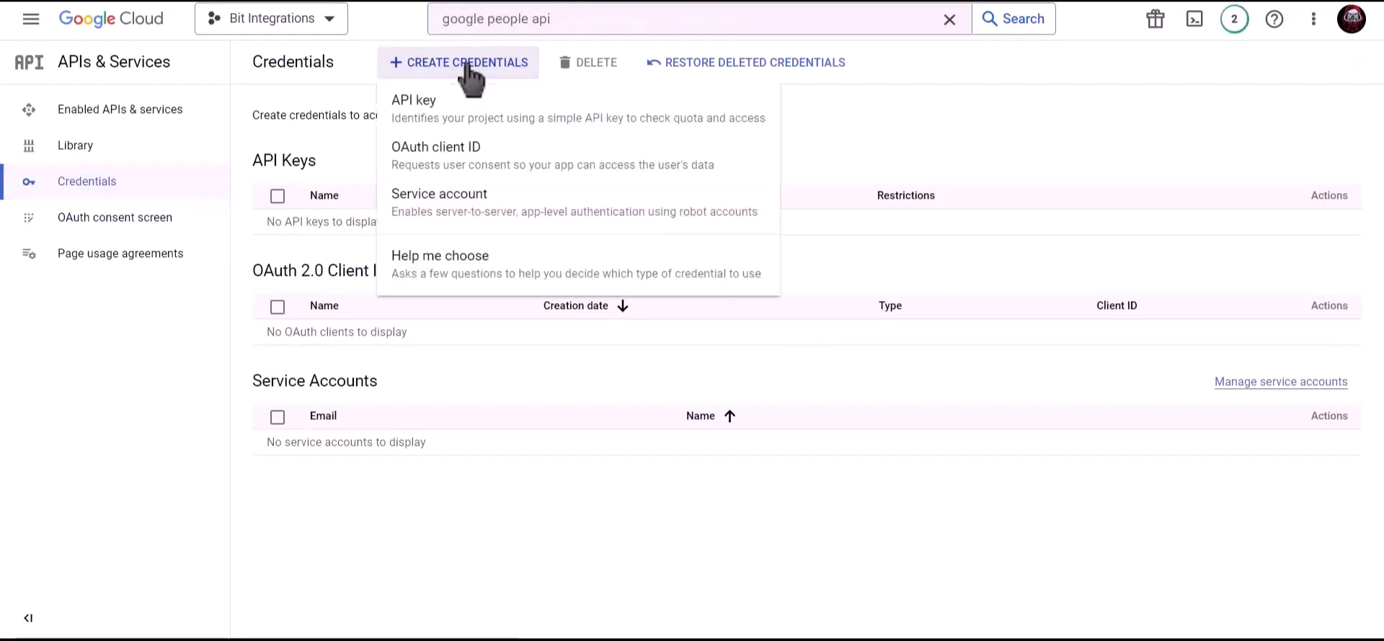
{"action": "left_click", "coordinate": [579, 186]}
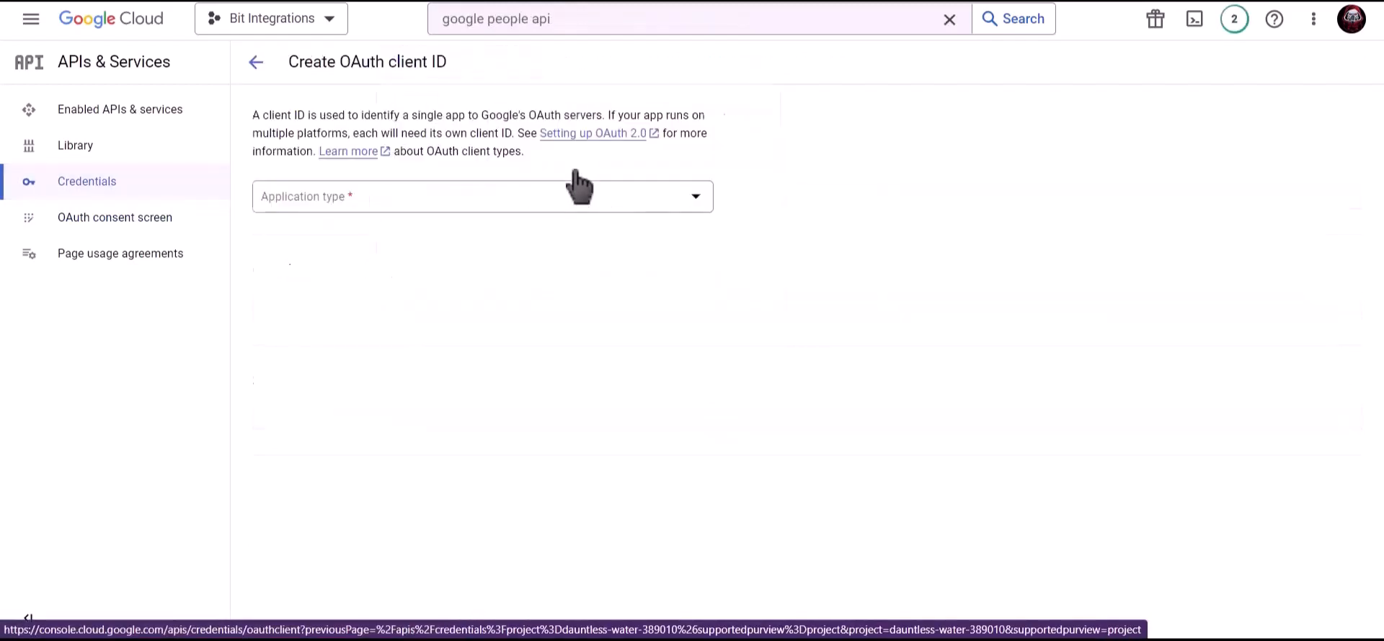
{"action": "left_click", "coordinate": [423, 196]}
{"action": "left_click", "coordinate": [360, 210]}
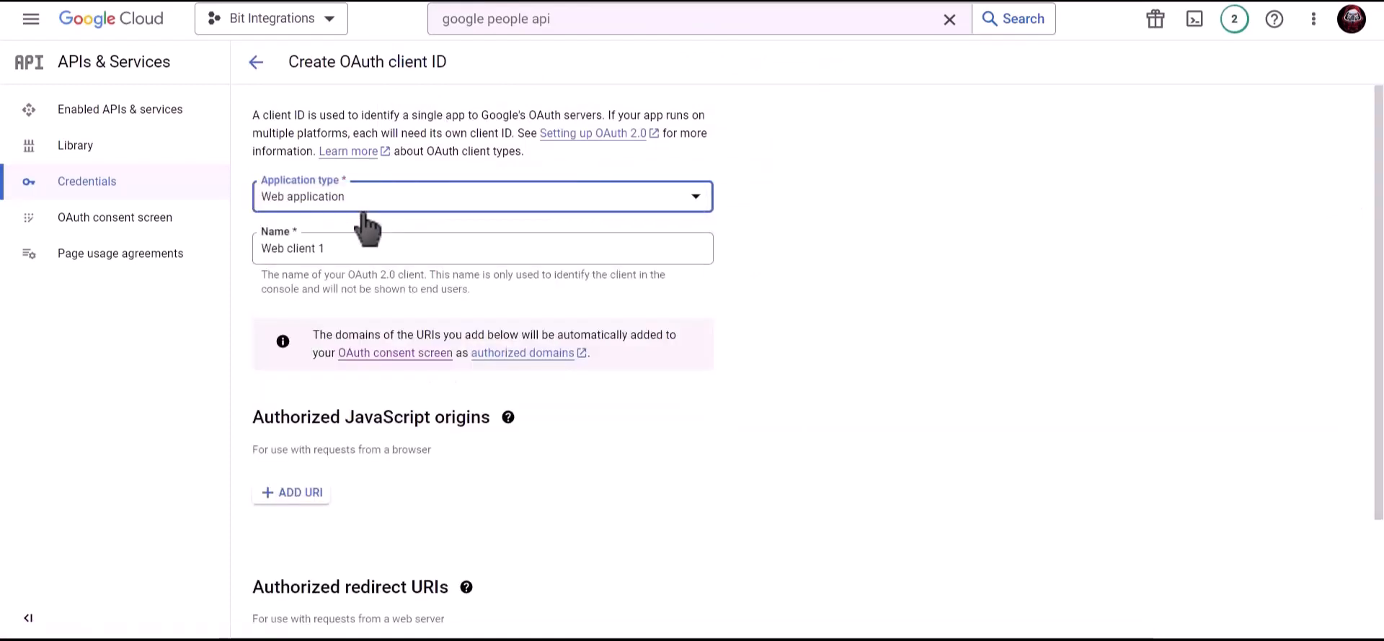
{"action": "left_click", "coordinate": [357, 246]}
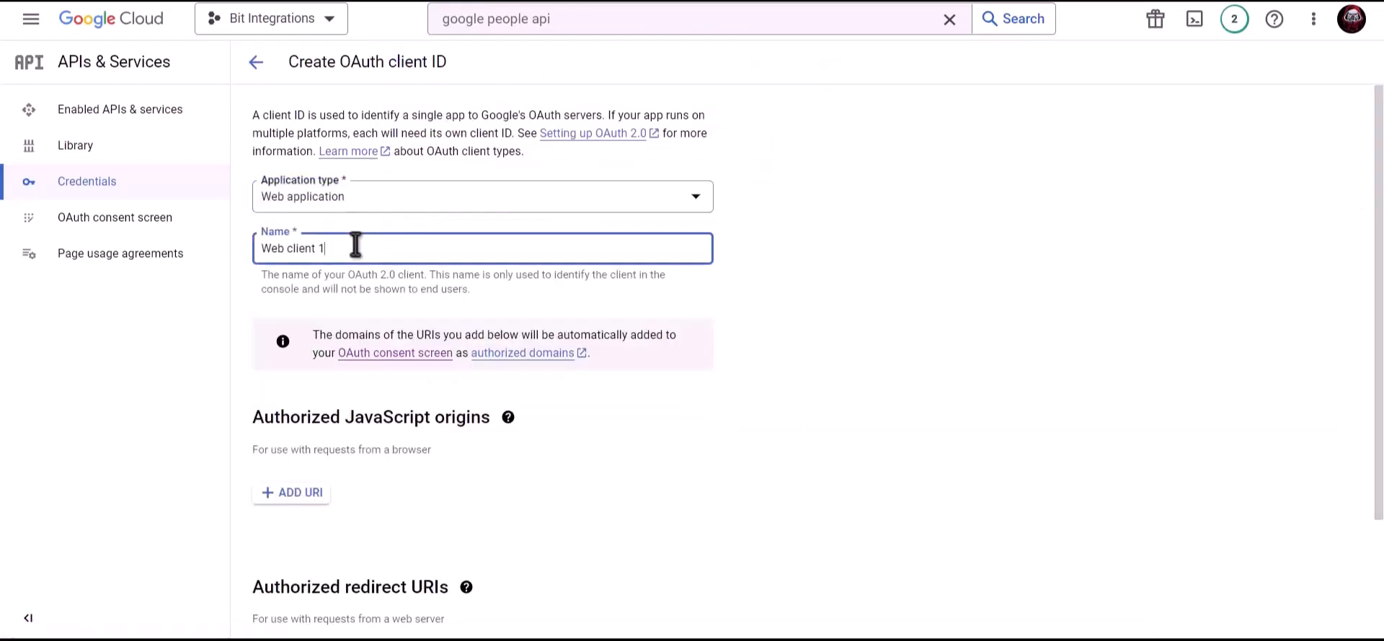
{"action": "triple_click", "coordinate": [408, 247]}
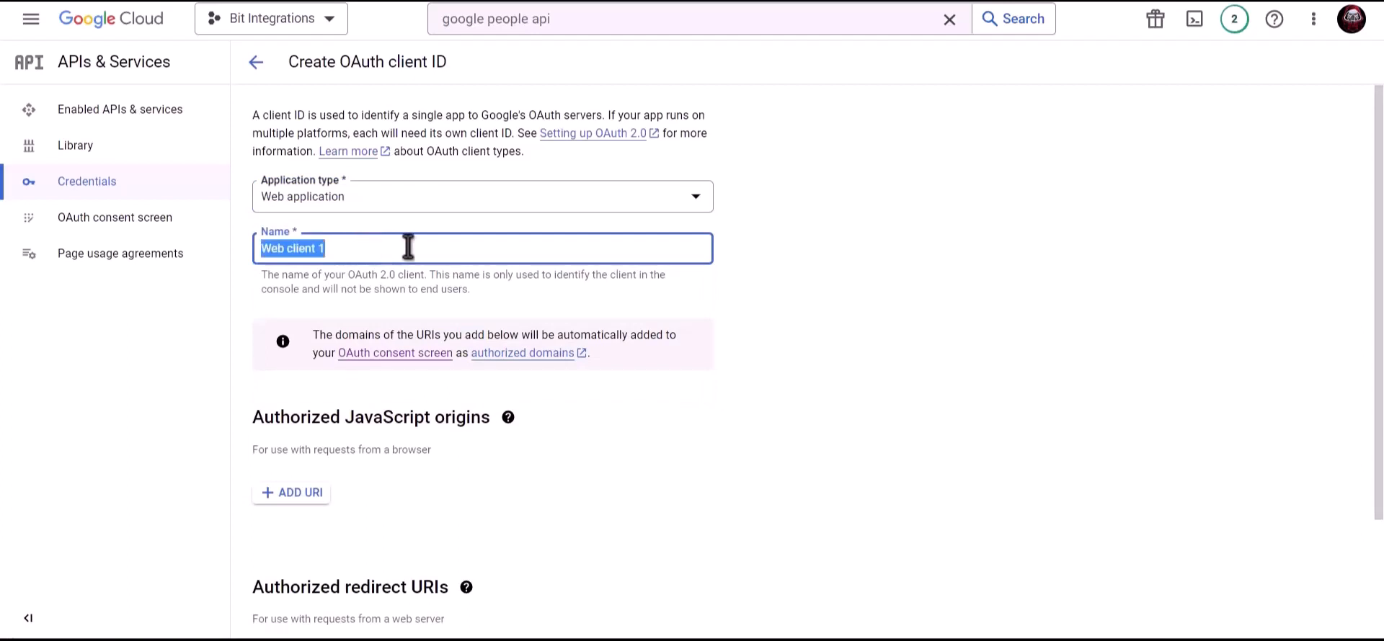
{"action": "type", "text": "Bit Integrations"}
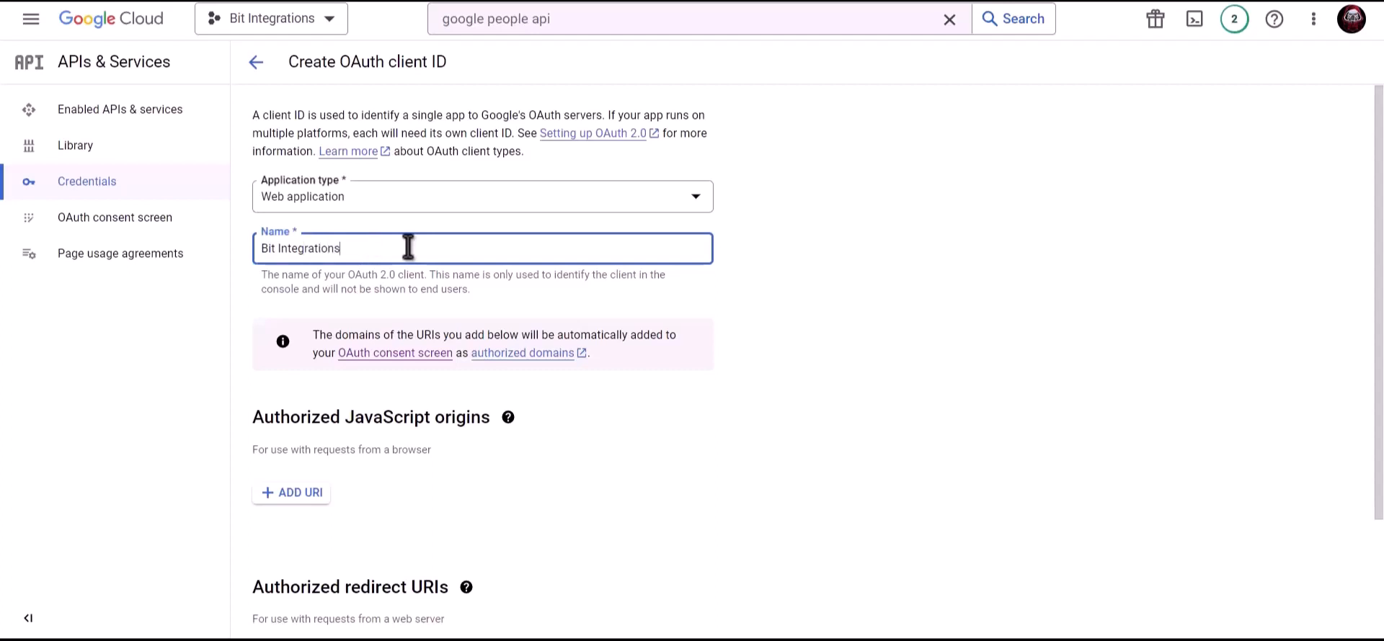
{"action": "scroll", "coordinate": [446, 259], "scroll_direction": "down", "scroll_amount": 2}
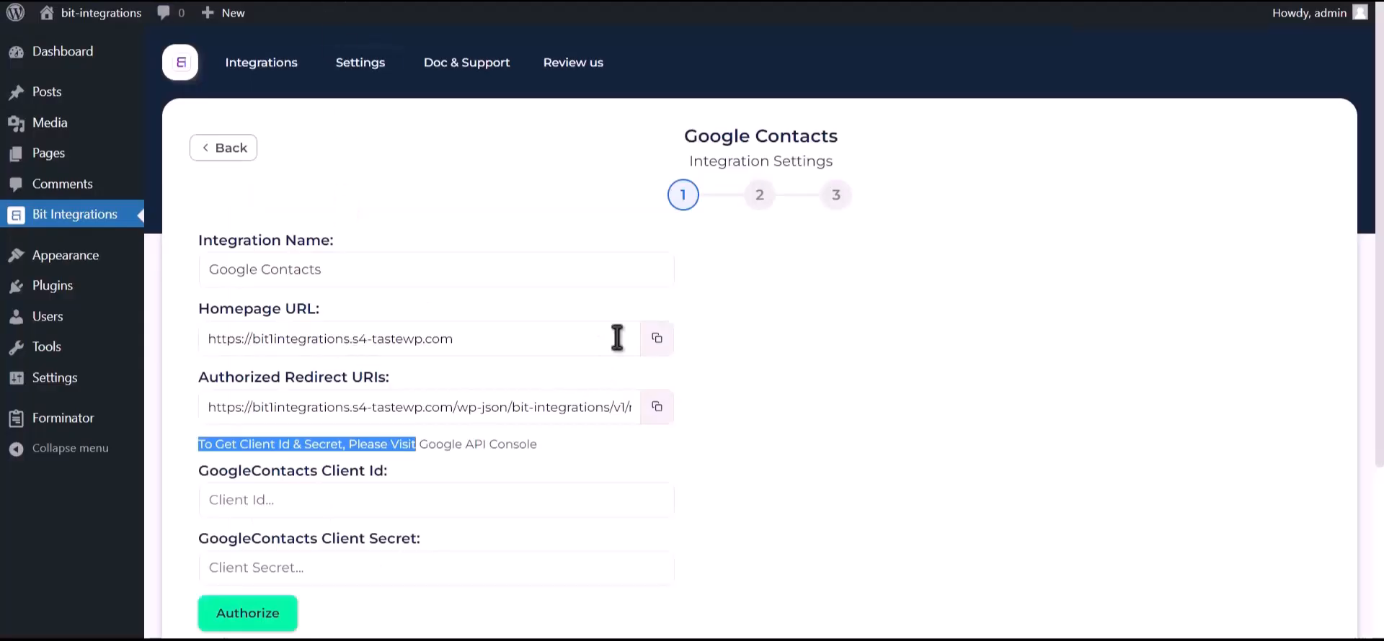
Step: Add the site's homepage URL as an authorized JavaScript origin
{"action": "left_click", "coordinate": [656, 338]}
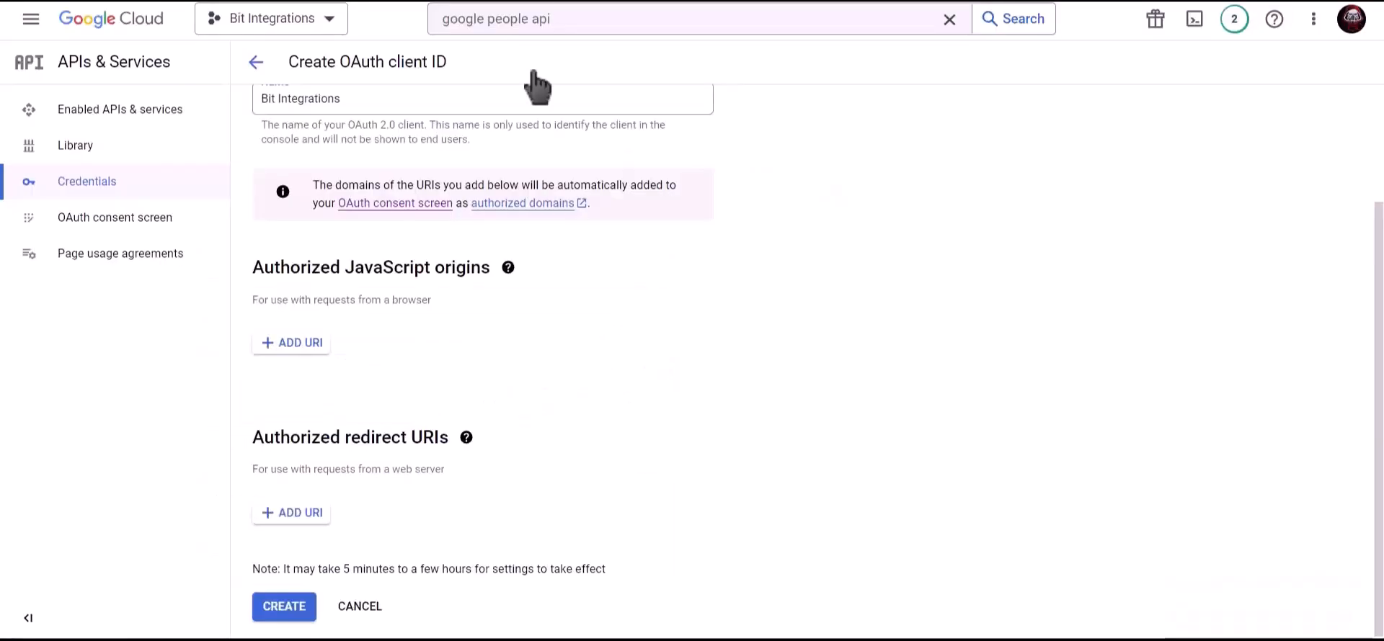
{"action": "left_click", "coordinate": [291, 345]}
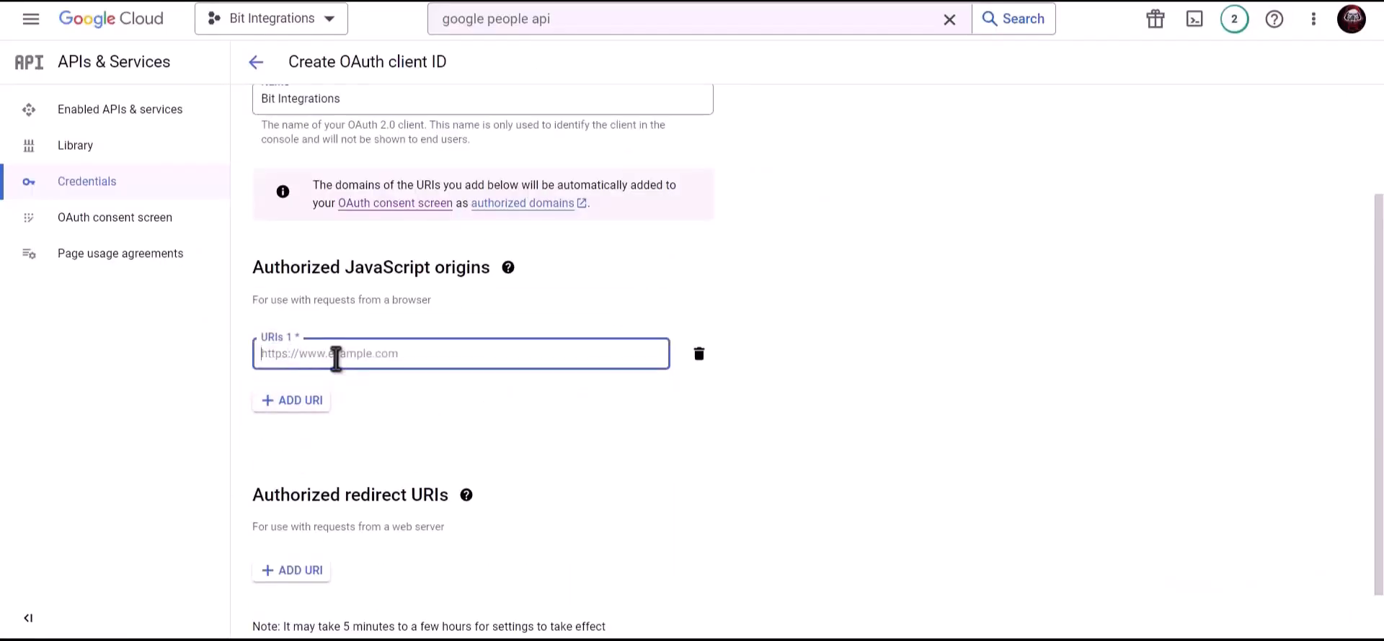
{"action": "key", "text": "ctrl+v"}
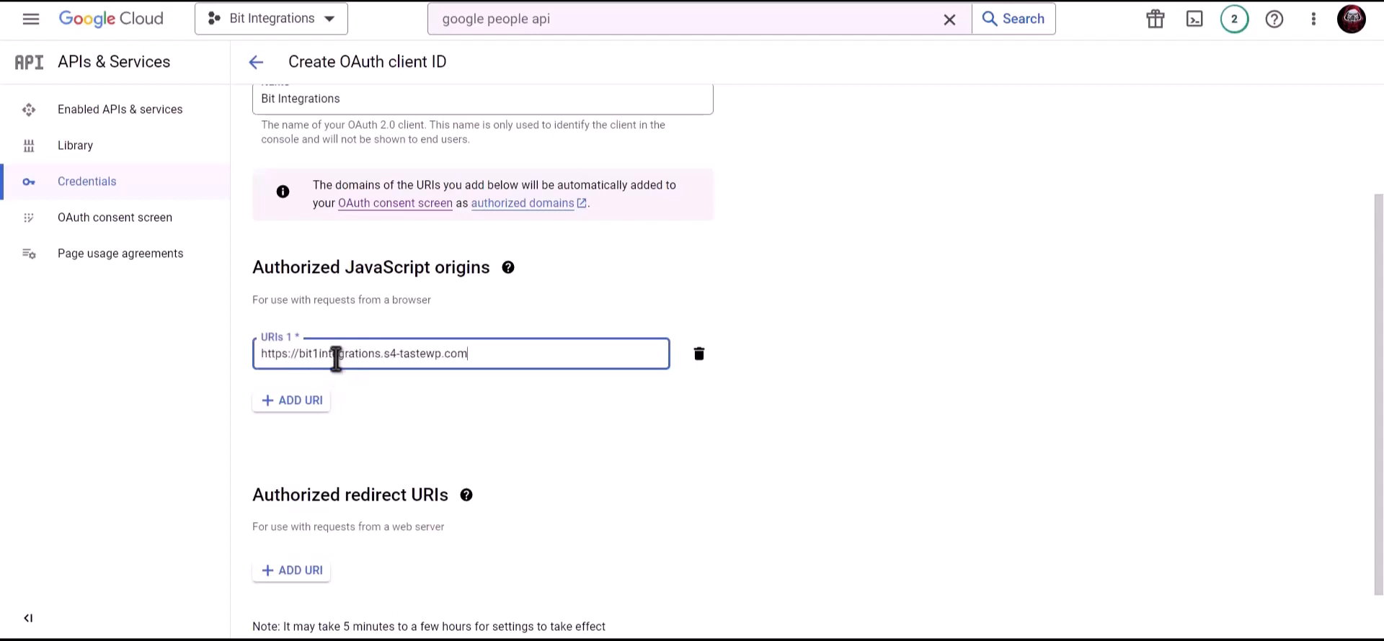
{"action": "left_click", "coordinate": [418, 395]}
{"action": "scroll", "coordinate": [411, 392], "scroll_direction": "down", "scroll_amount": 1}
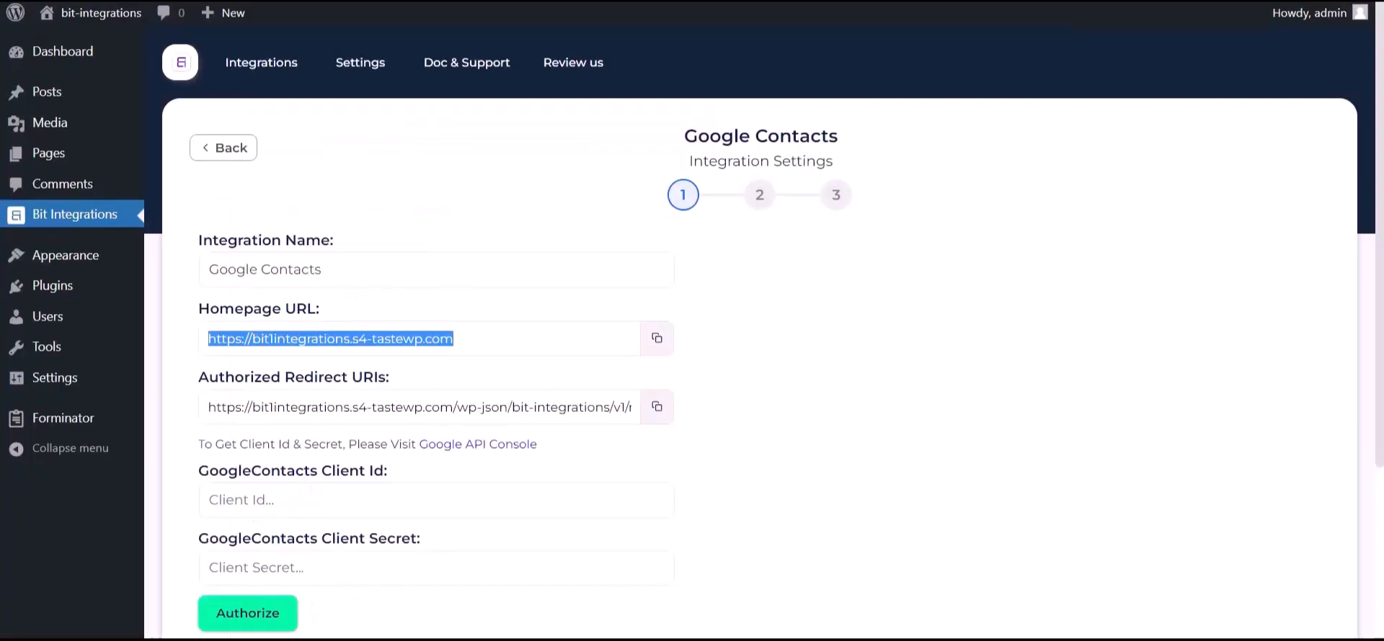
Step: Add the Bit Integrations redirect URI and create the OAuth client
{"action": "left_click", "coordinate": [655, 408]}
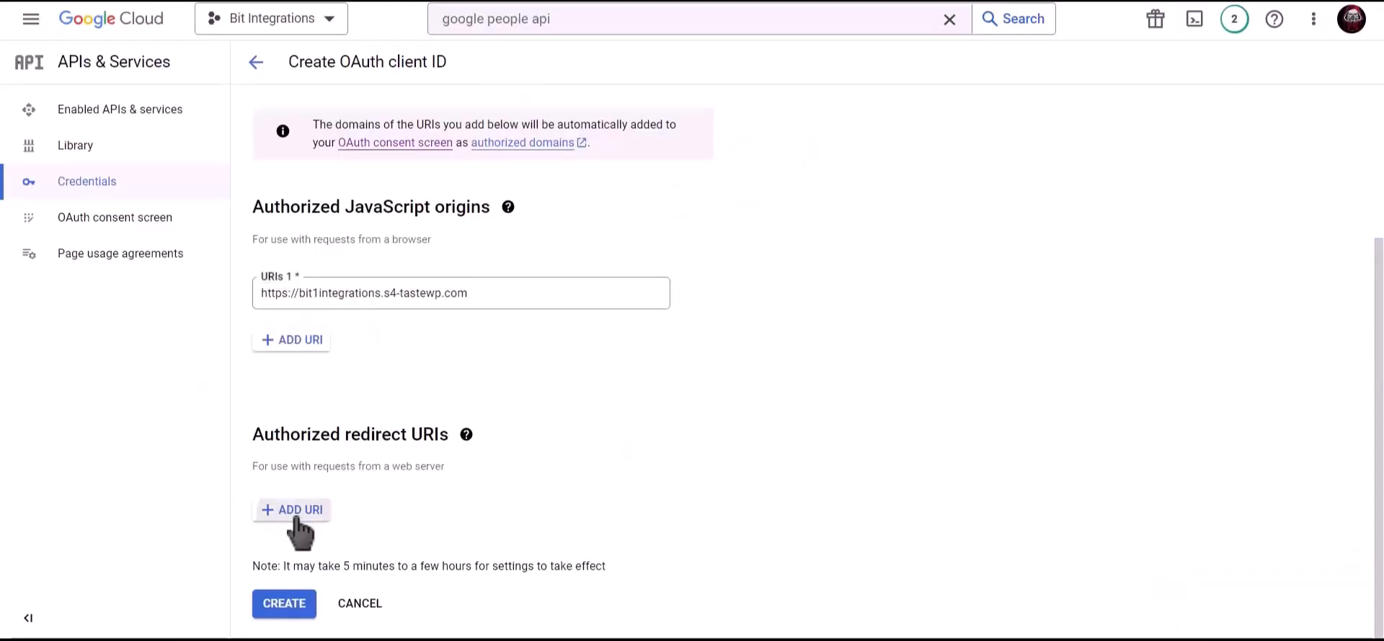
{"action": "left_click", "coordinate": [297, 512]}
{"action": "key", "text": "ctrl+v"}
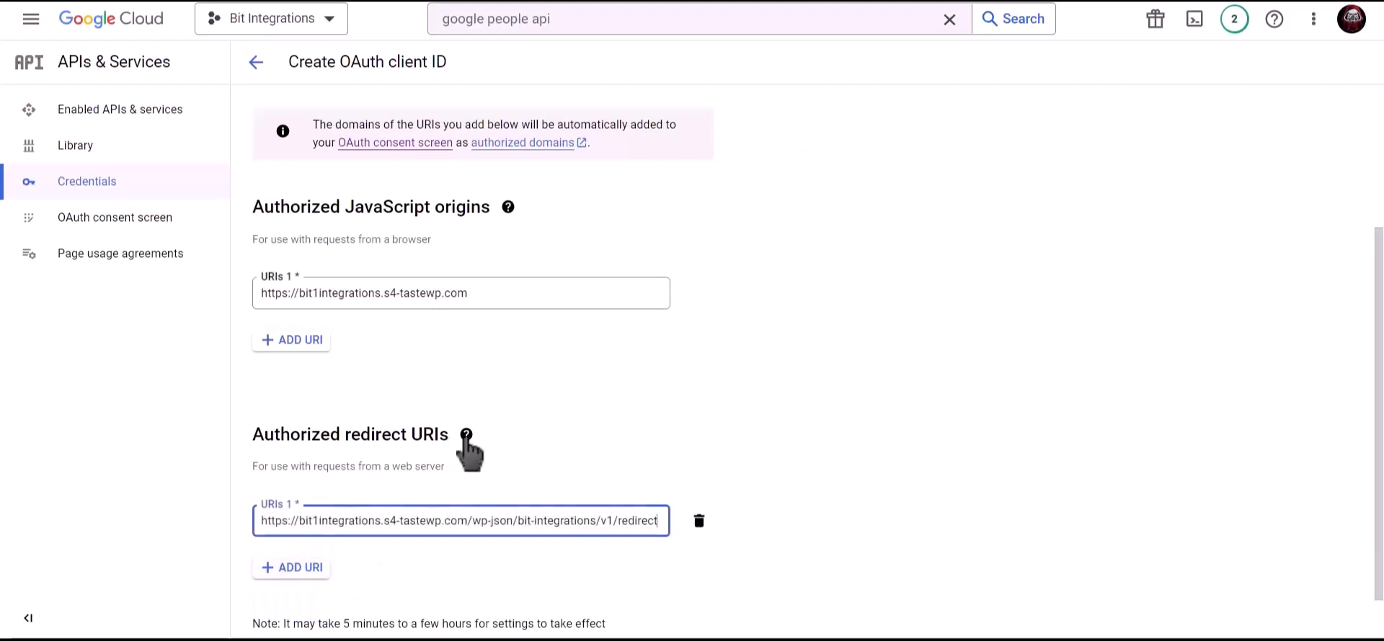
{"action": "scroll", "coordinate": [591, 468], "scroll_direction": "down", "scroll_amount": 1}
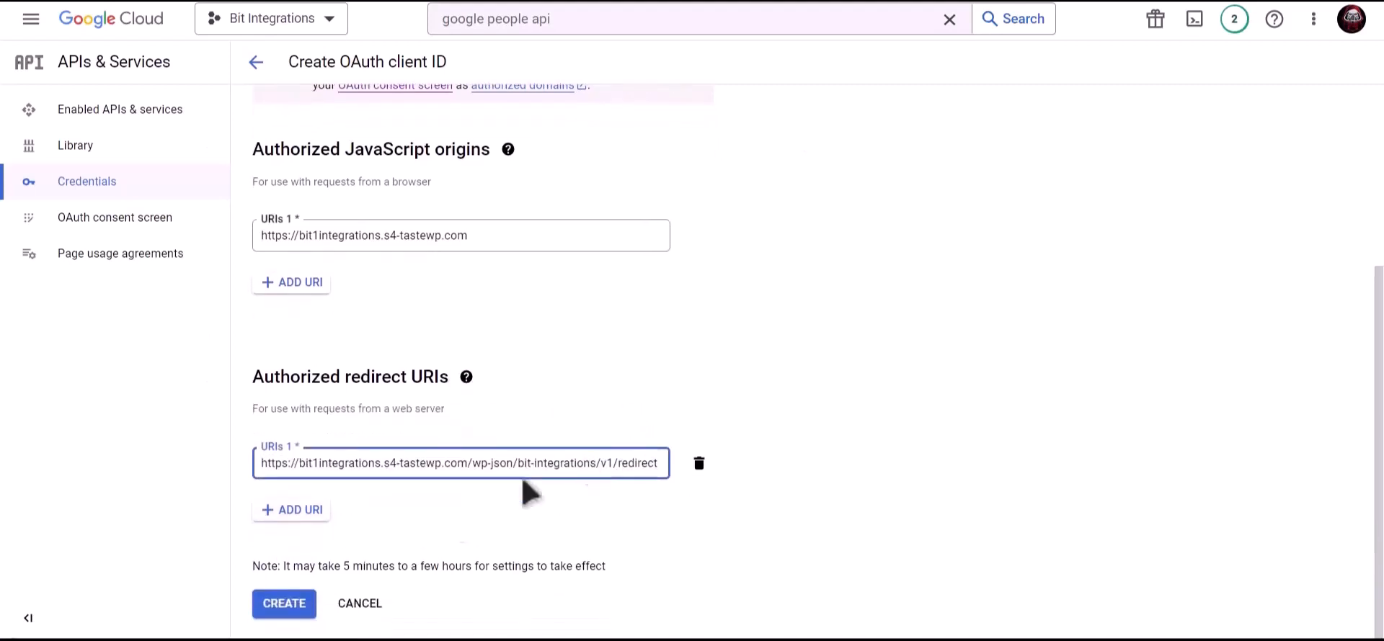
{"action": "left_click", "coordinate": [292, 607]}
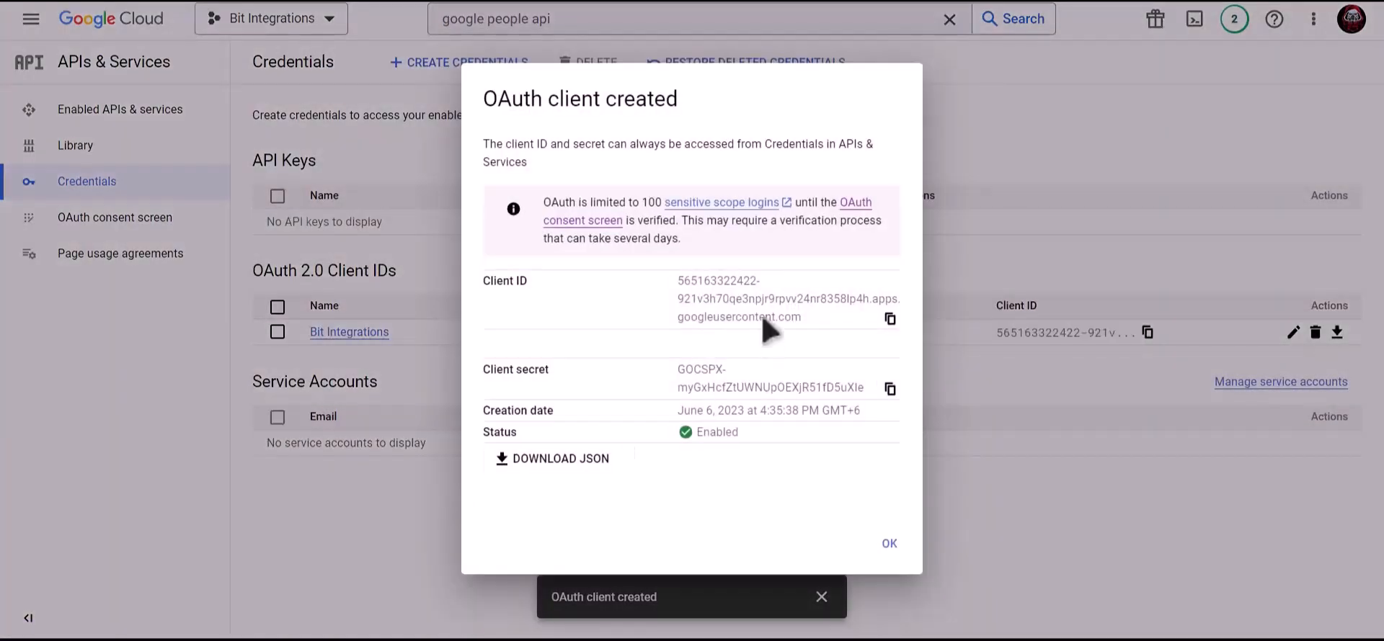
Step: Paste the new OAuth client ID into the Client Id field, then copy the client secret
{"action": "left_click", "coordinate": [891, 319]}
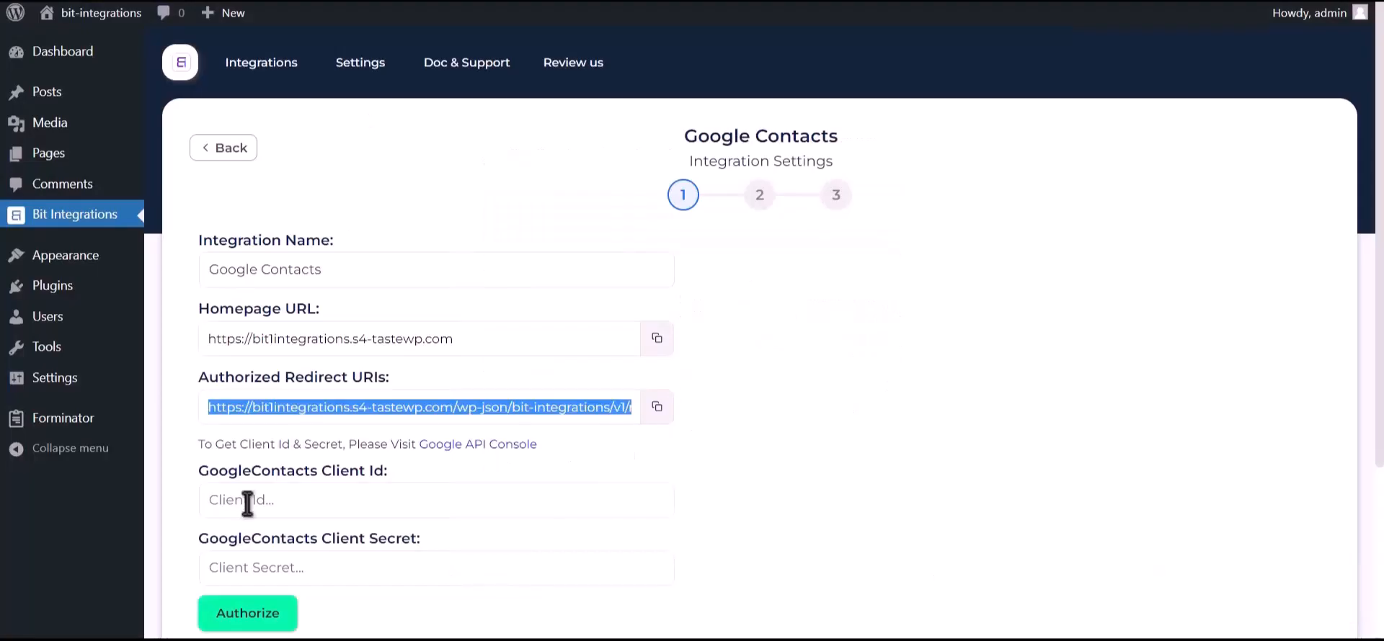
{"action": "left_click", "coordinate": [343, 503]}
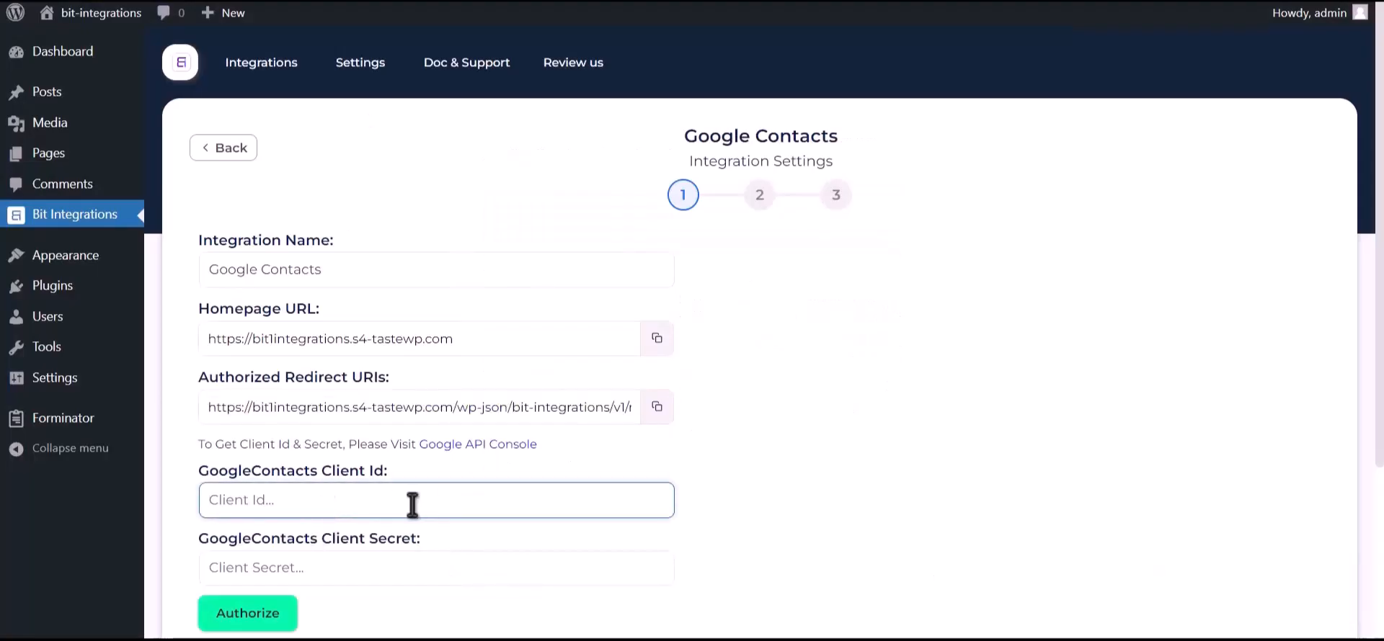
{"action": "key", "text": "ctrl+v"}
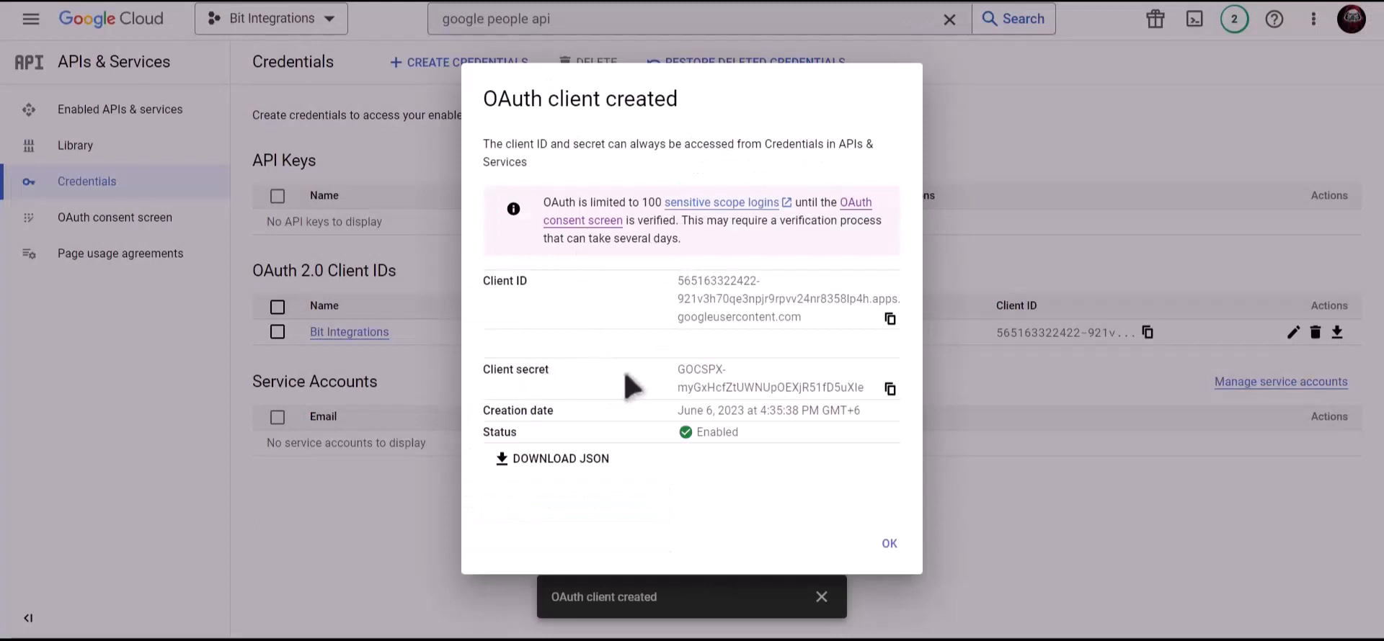
{"action": "left_click", "coordinate": [890, 390]}
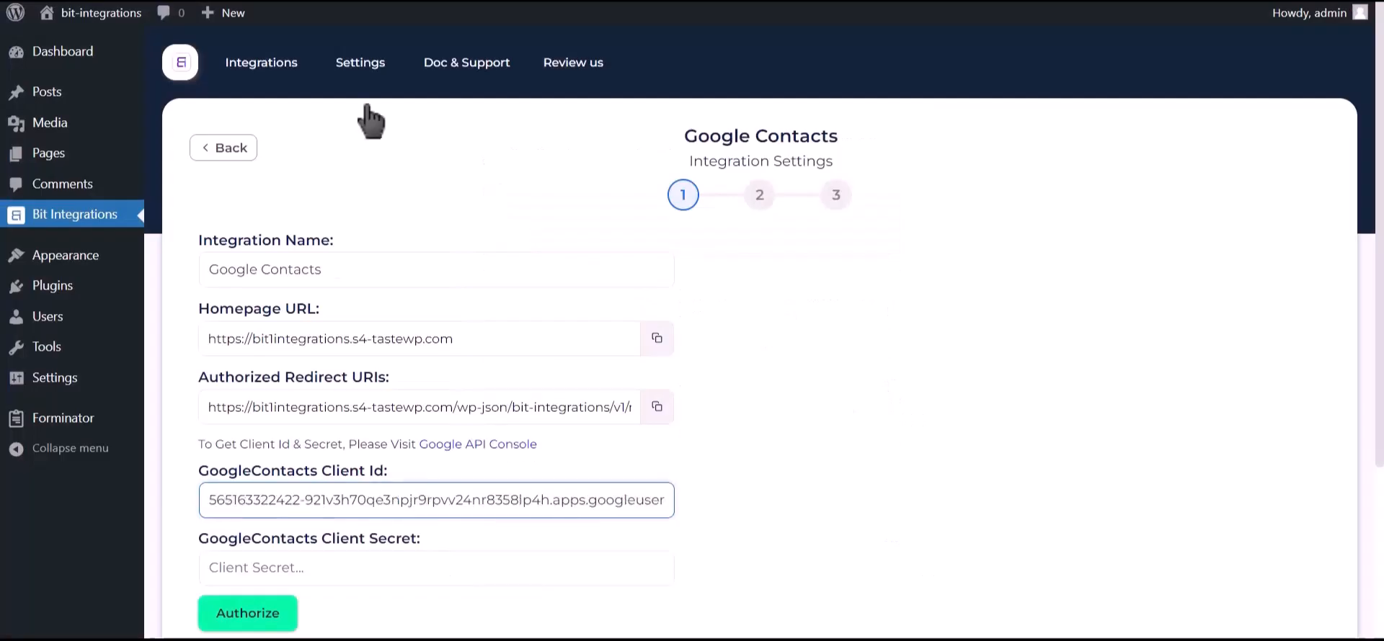
Step: Paste the client secret and authorize the Google account, continuing past the unverified-app warning
{"action": "left_click", "coordinate": [310, 567]}
{"action": "key", "text": "ctrl+v"}
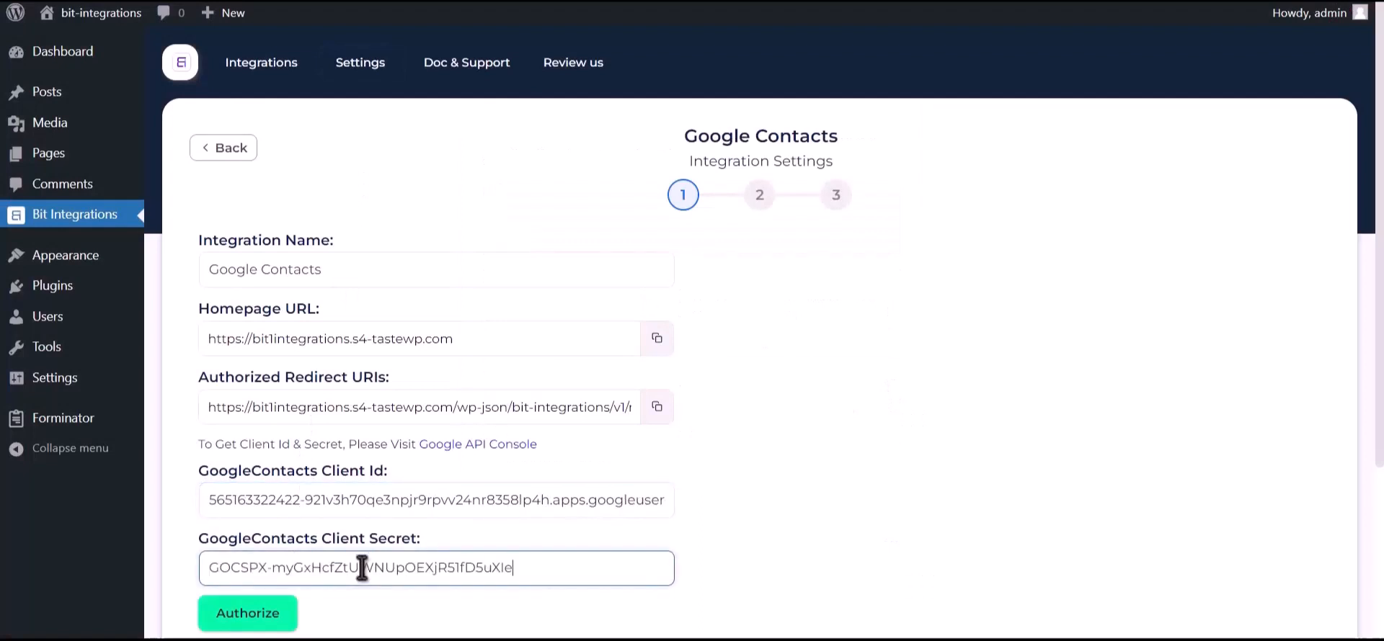
{"action": "left_click", "coordinate": [273, 613]}
{"action": "left_click", "coordinate": [205, 137]}
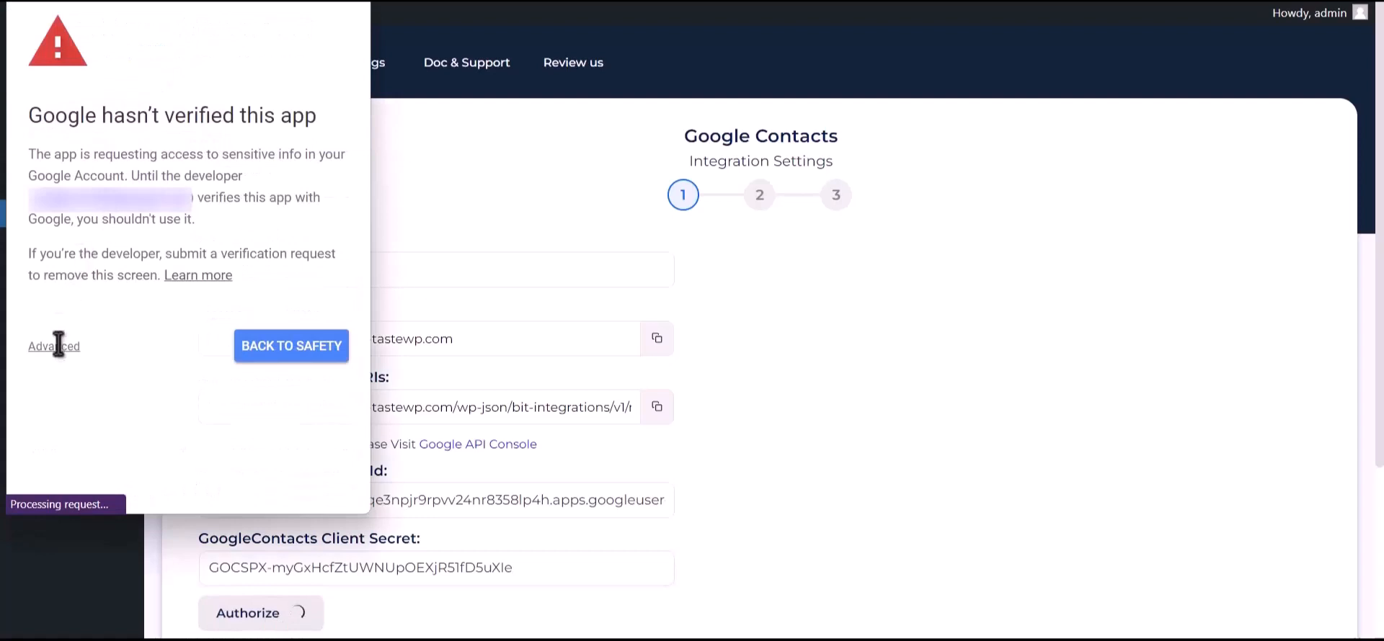
{"action": "left_click", "coordinate": [58, 350]}
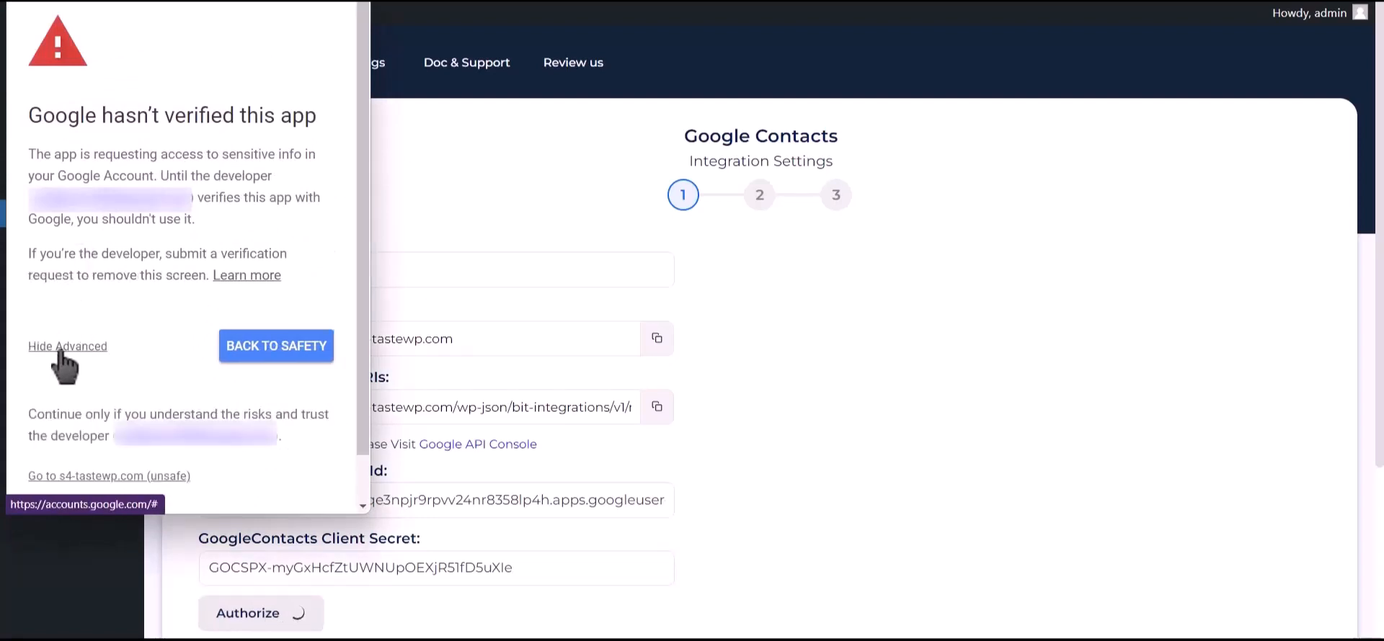
{"action": "left_click", "coordinate": [144, 482]}
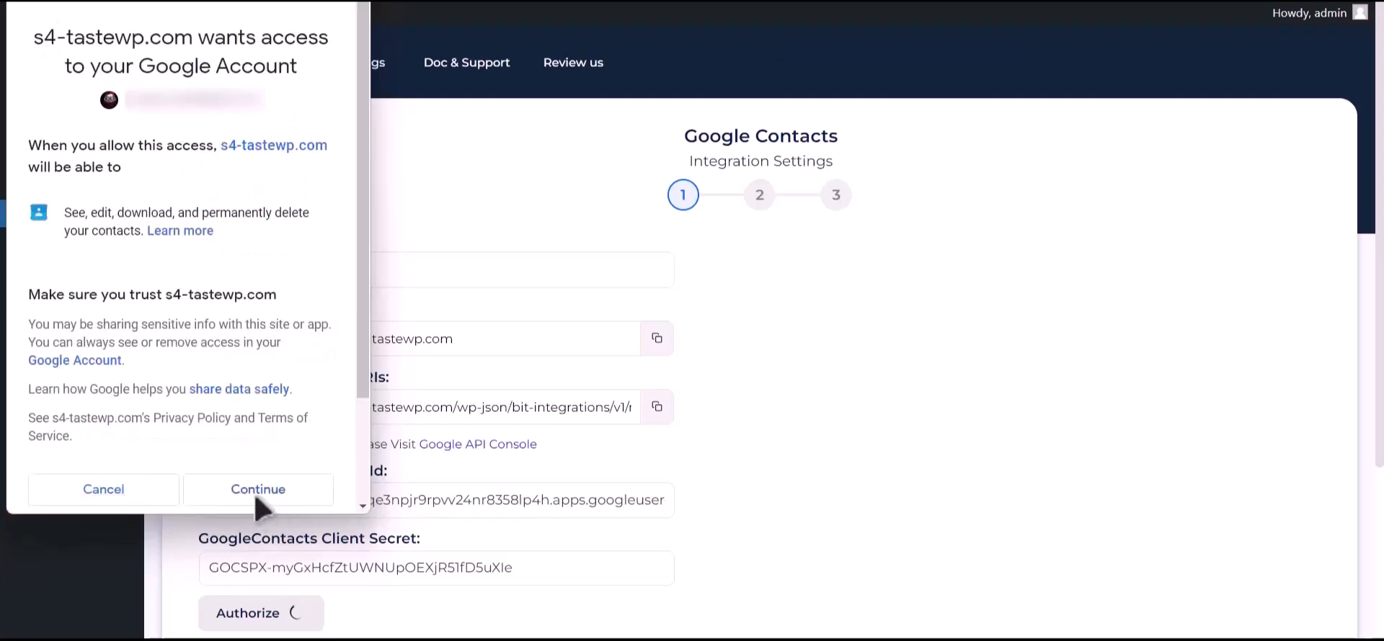
{"action": "left_click", "coordinate": [258, 505]}
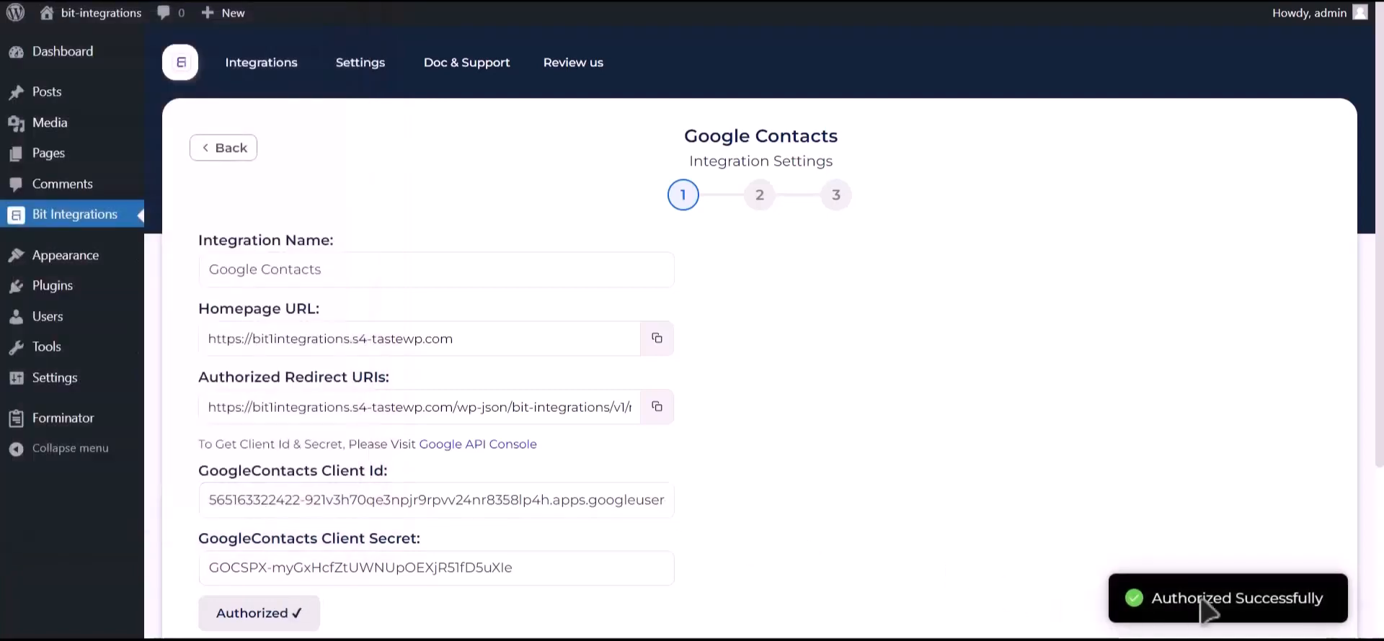
Step: Move on to field mapping and choose Create a contact as the action
{"action": "left_click_drag", "start_coordinate": [1153, 599], "coordinate": [1325, 604]}
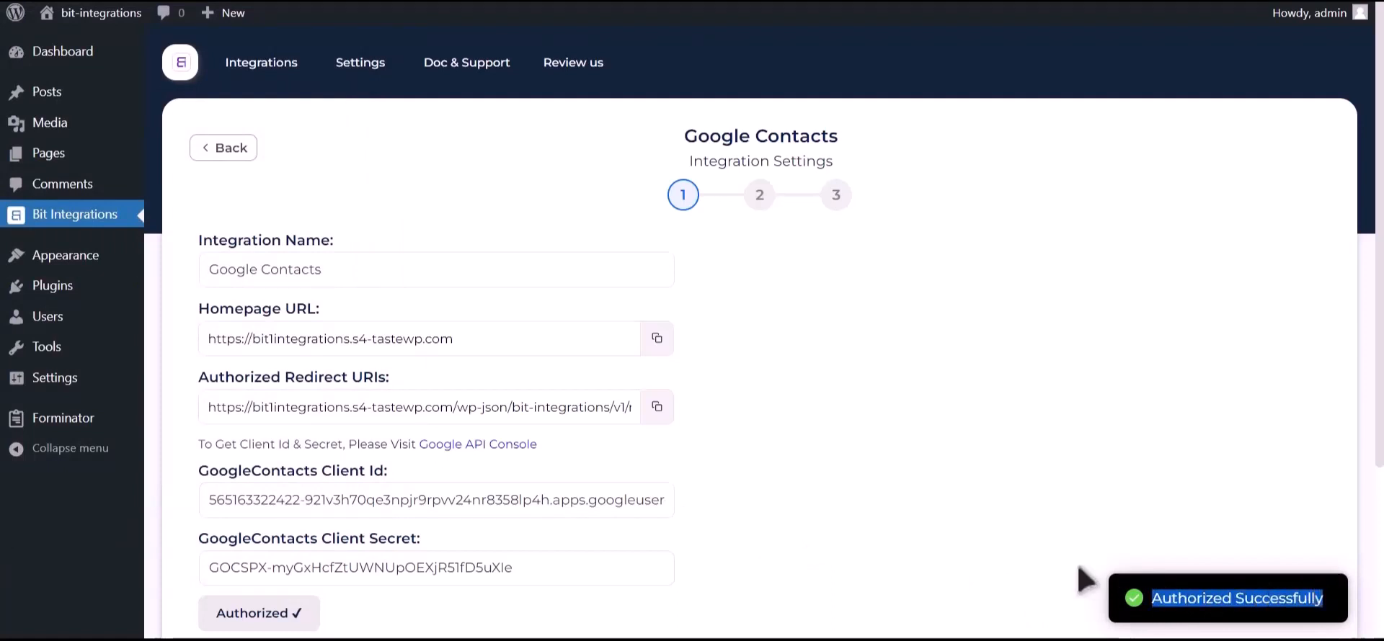
{"action": "scroll", "coordinate": [1074, 569], "scroll_direction": "down", "scroll_amount": 3}
{"action": "left_click", "coordinate": [932, 453]}
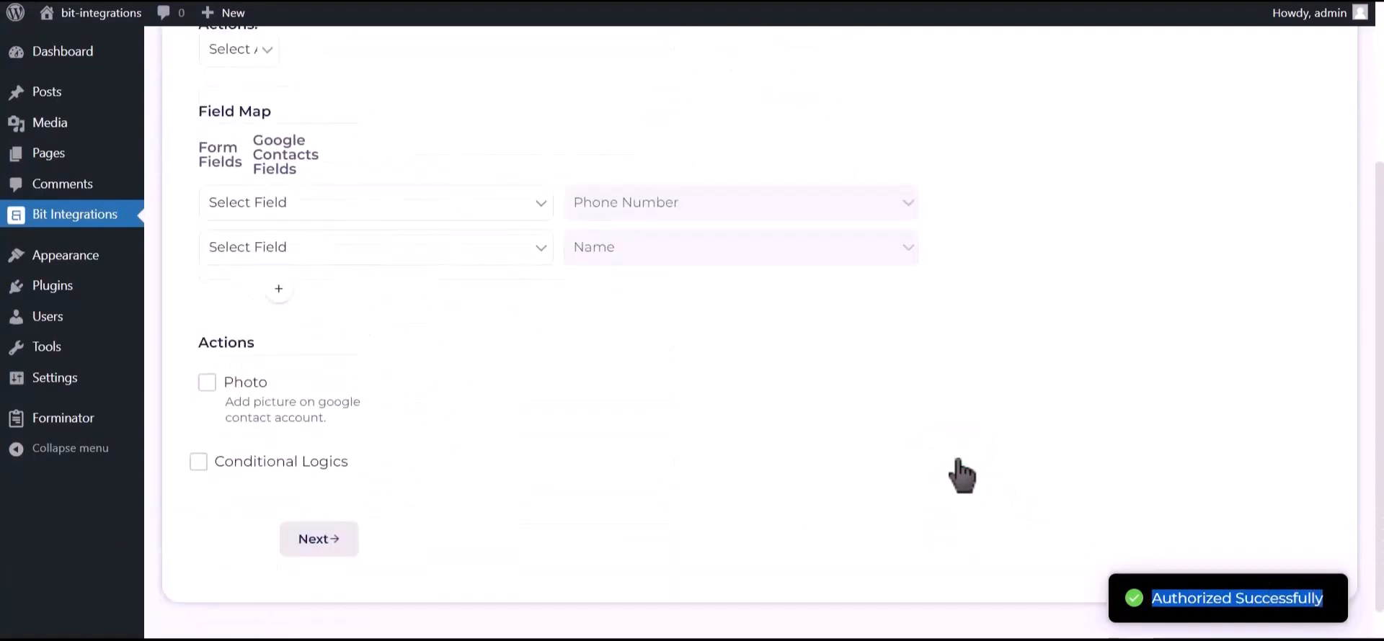
{"action": "scroll", "coordinate": [587, 360], "scroll_direction": "up", "scroll_amount": 2}
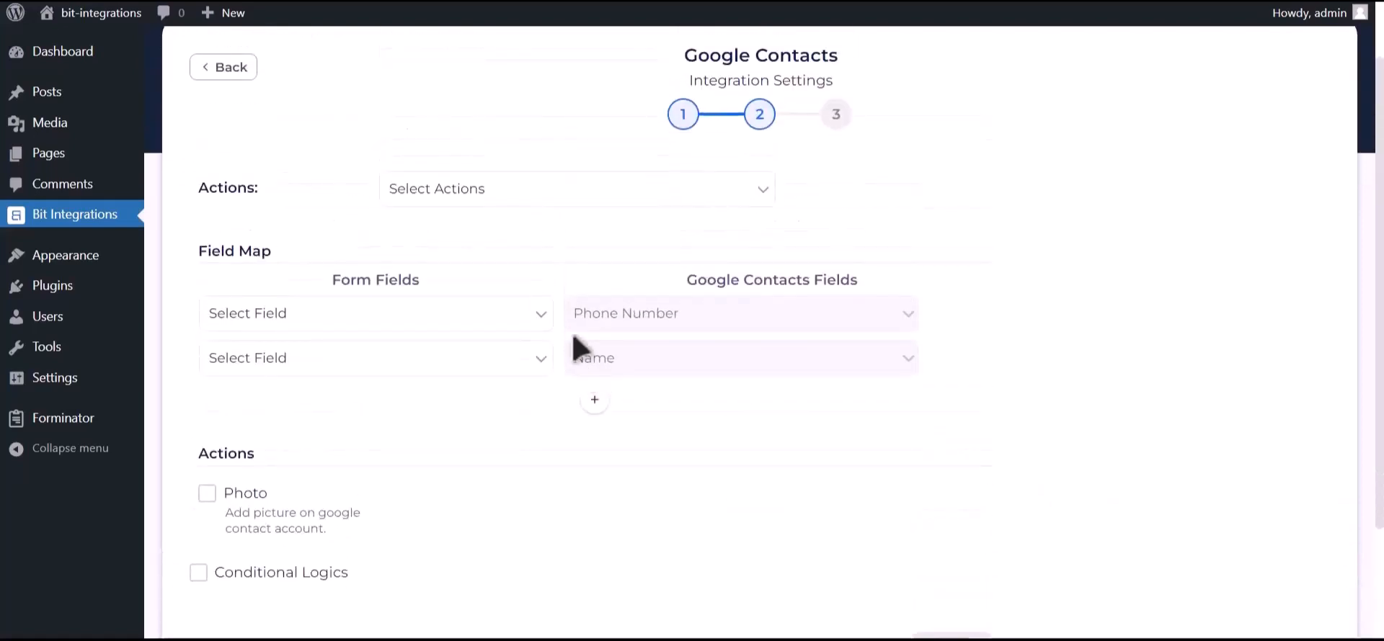
{"action": "left_click", "coordinate": [547, 199]}
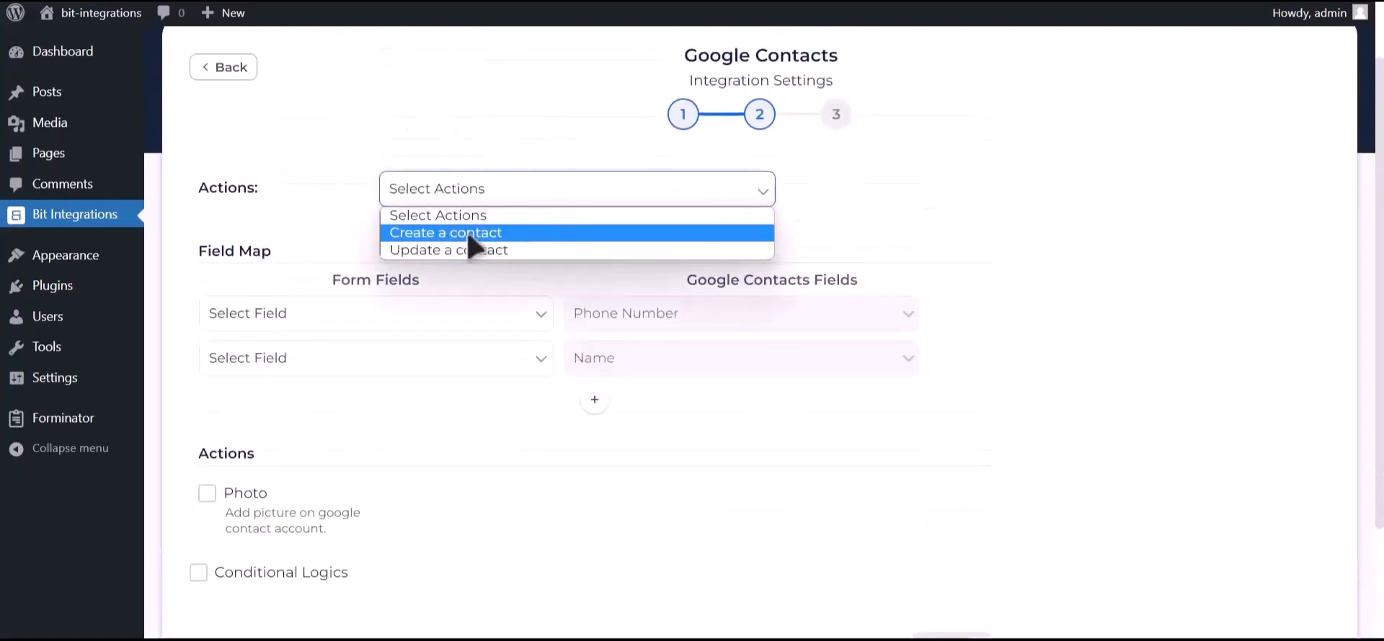
{"action": "left_click", "coordinate": [529, 233]}
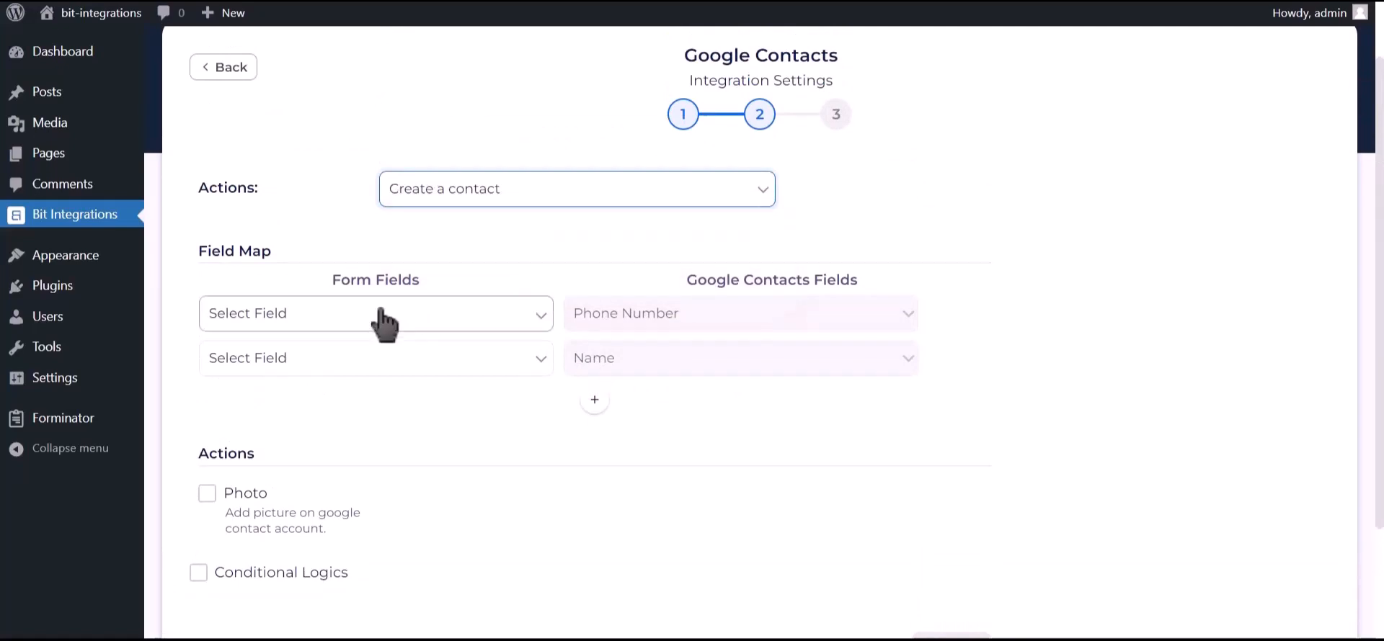
Step: Map Phone Number-1 to phone, Name-1 to name, and Email Address-1 to email
{"action": "left_click", "coordinate": [353, 317]}
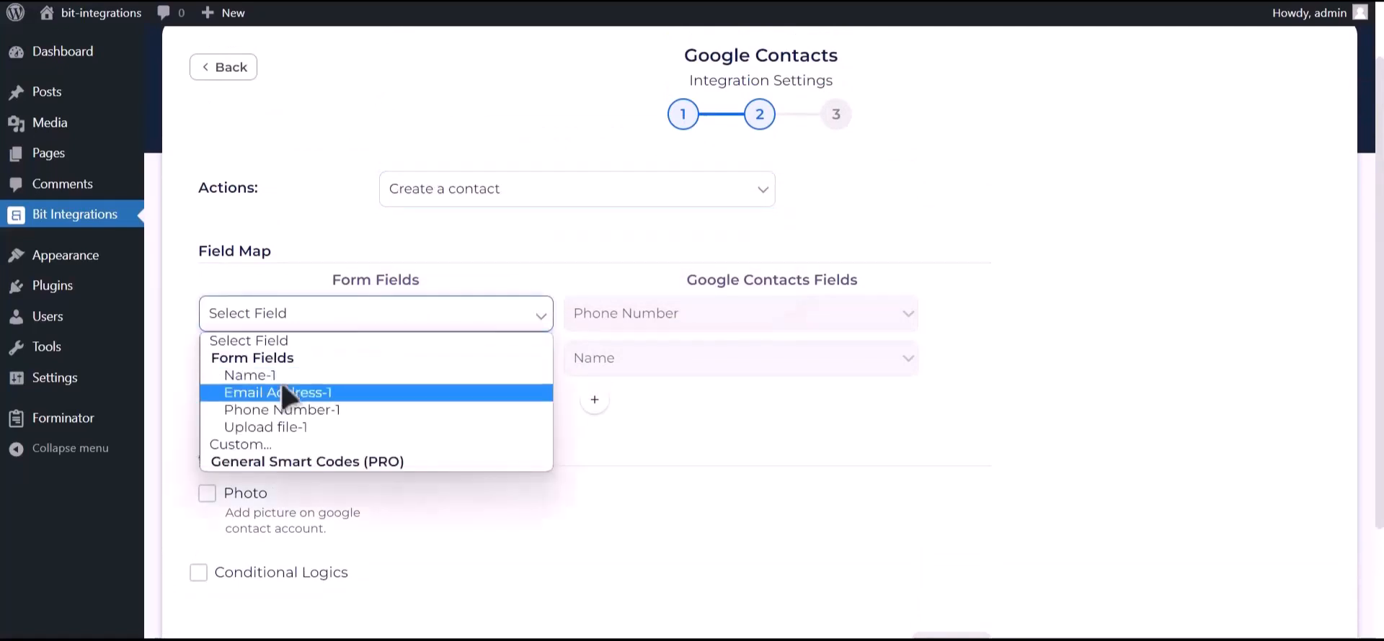
{"action": "left_click", "coordinate": [337, 414]}
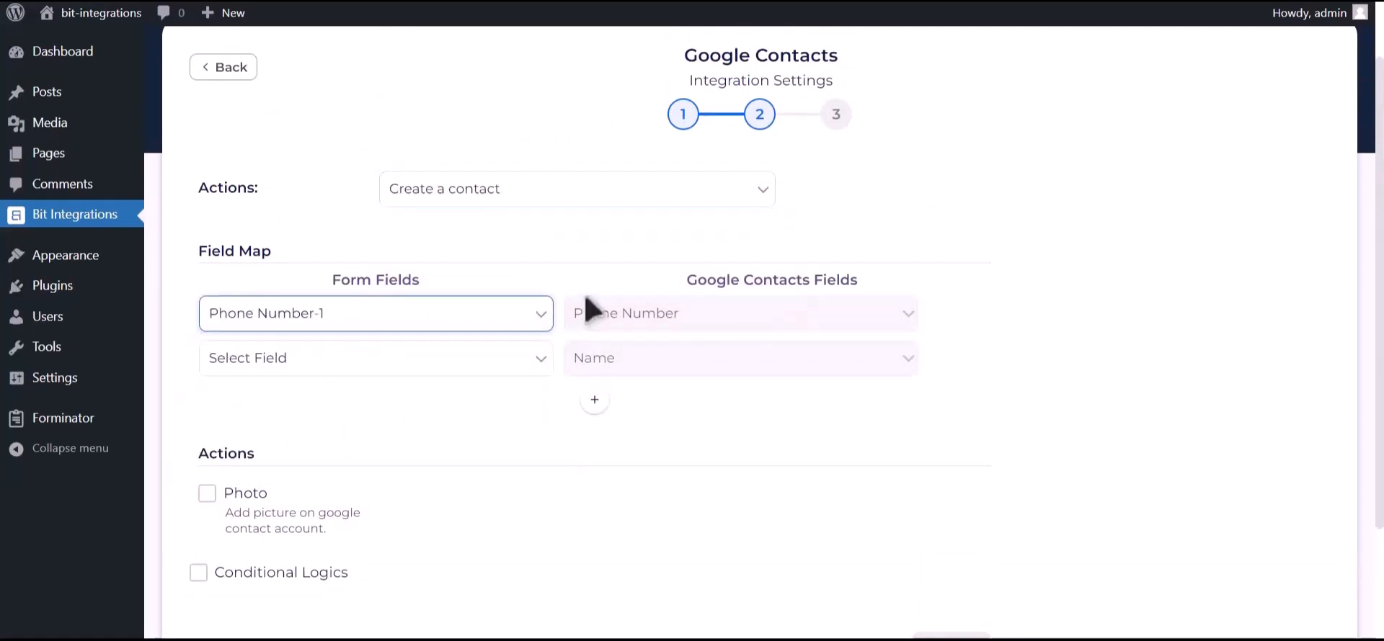
{"action": "left_click", "coordinate": [450, 361]}
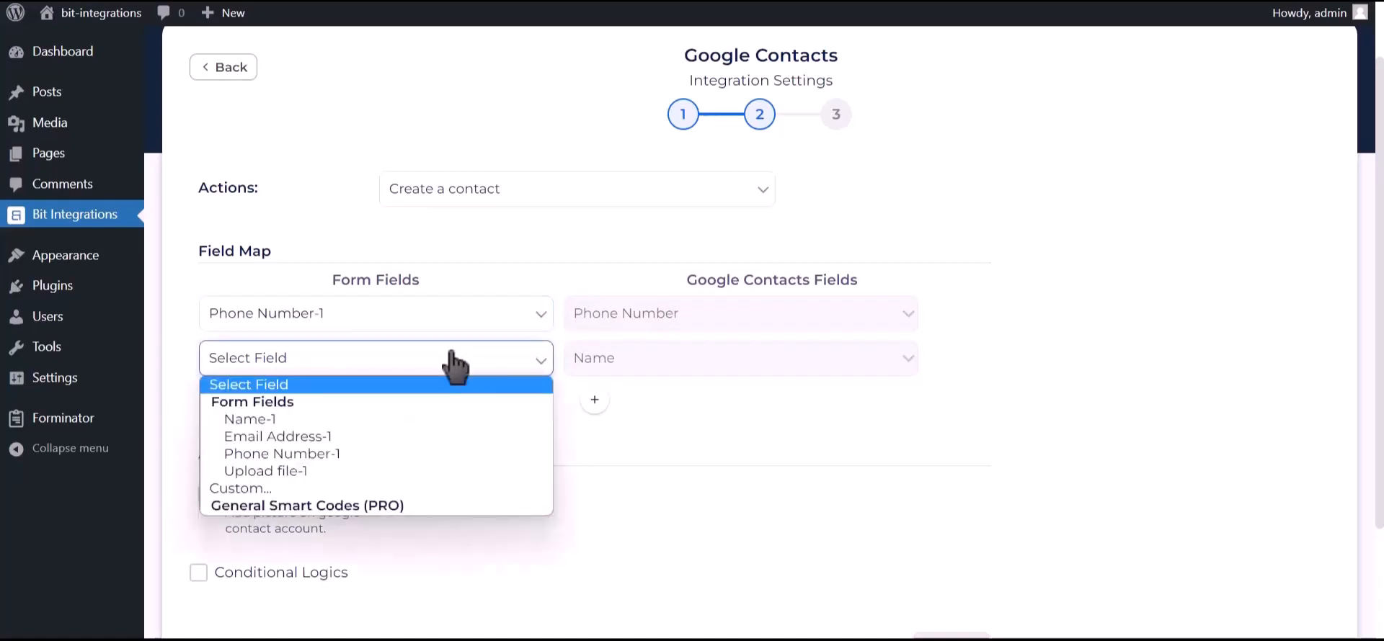
{"action": "left_click", "coordinate": [358, 420]}
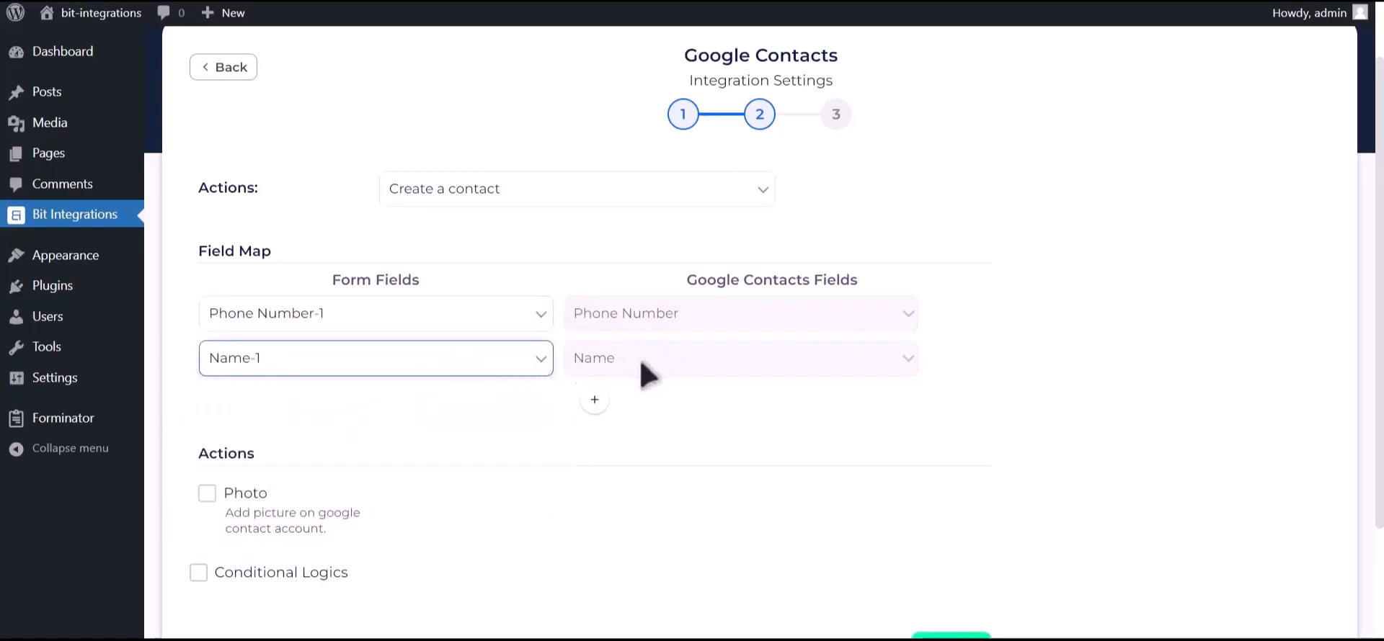
{"action": "left_click", "coordinate": [594, 401]}
{"action": "left_click", "coordinate": [413, 414]}
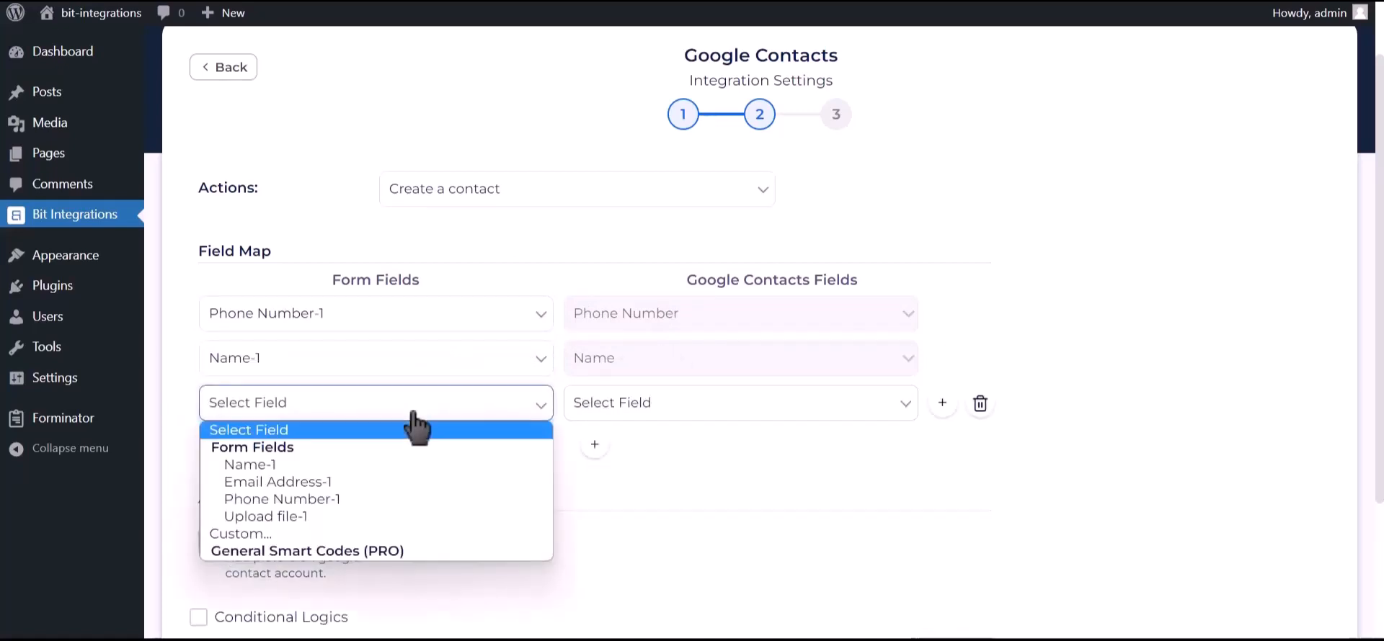
{"action": "left_click", "coordinate": [317, 481]}
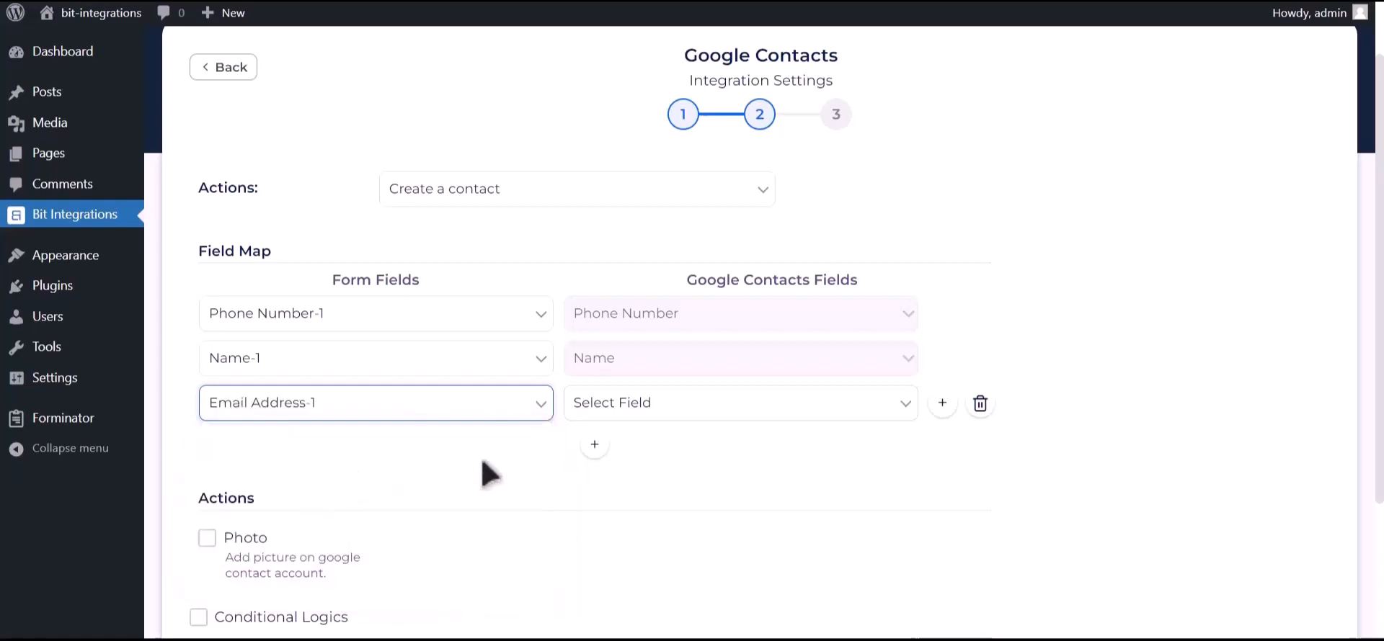
{"action": "left_click", "coordinate": [664, 416]}
{"action": "left_click", "coordinate": [607, 535]}
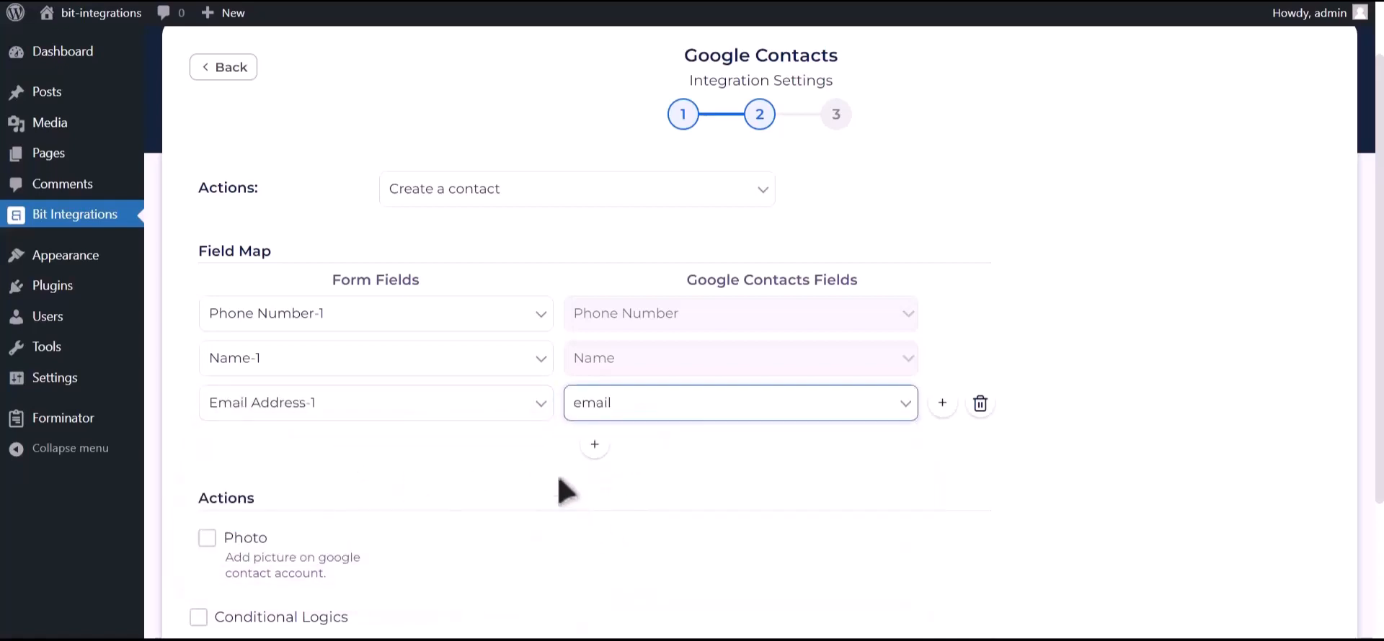
{"action": "scroll", "coordinate": [560, 485], "scroll_direction": "down", "scroll_amount": 2}
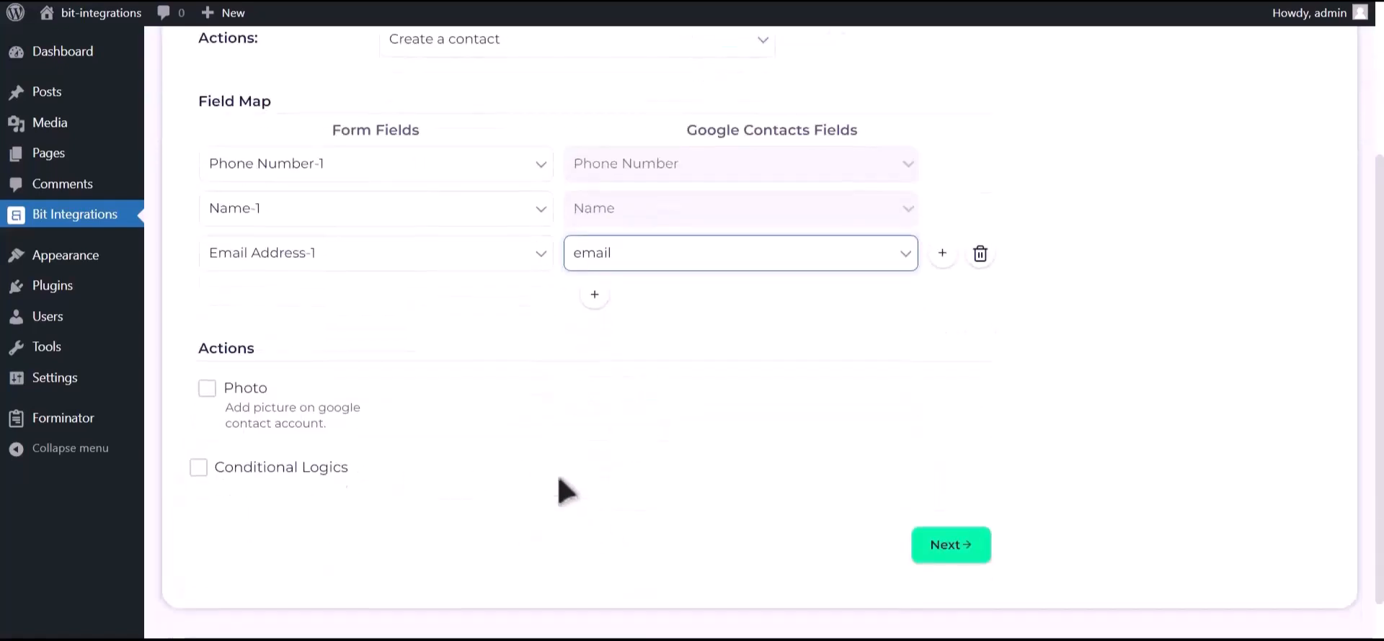
Step: Enable the contact photo using the form's Upload file-1 field
{"action": "left_click", "coordinate": [207, 393]}
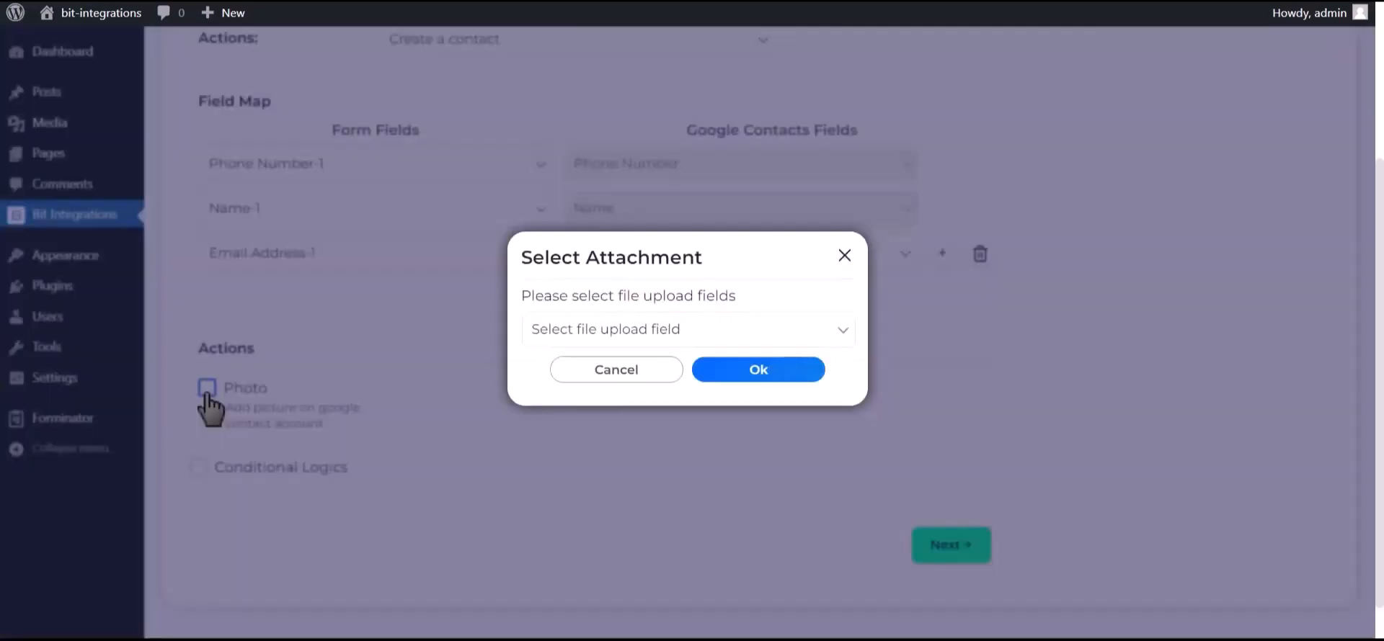
{"action": "left_click", "coordinate": [851, 330]}
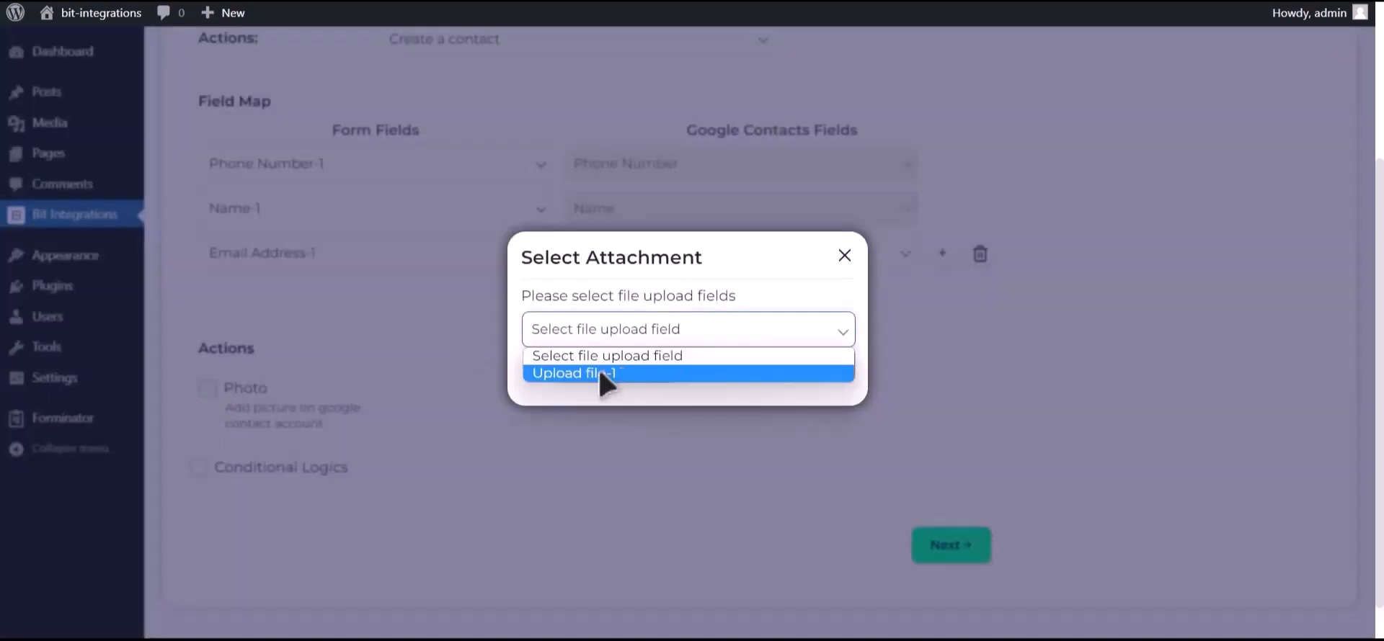
{"action": "left_click", "coordinate": [614, 375]}
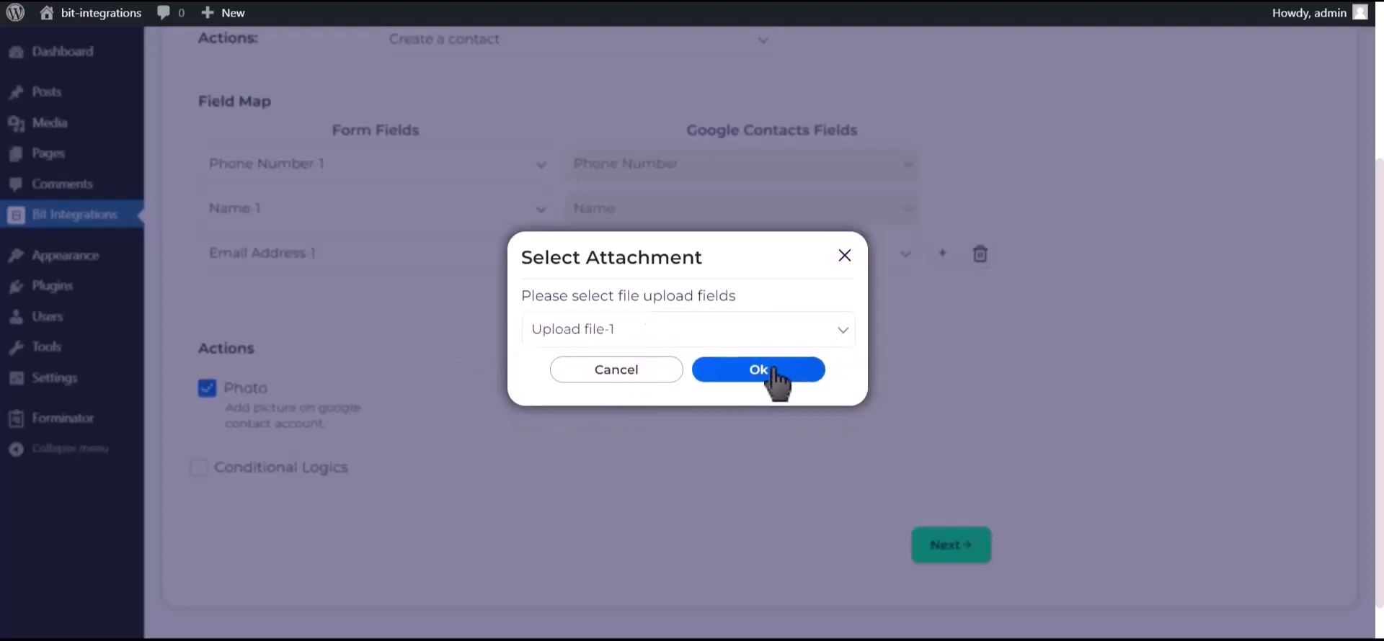
{"action": "left_click", "coordinate": [771, 370]}
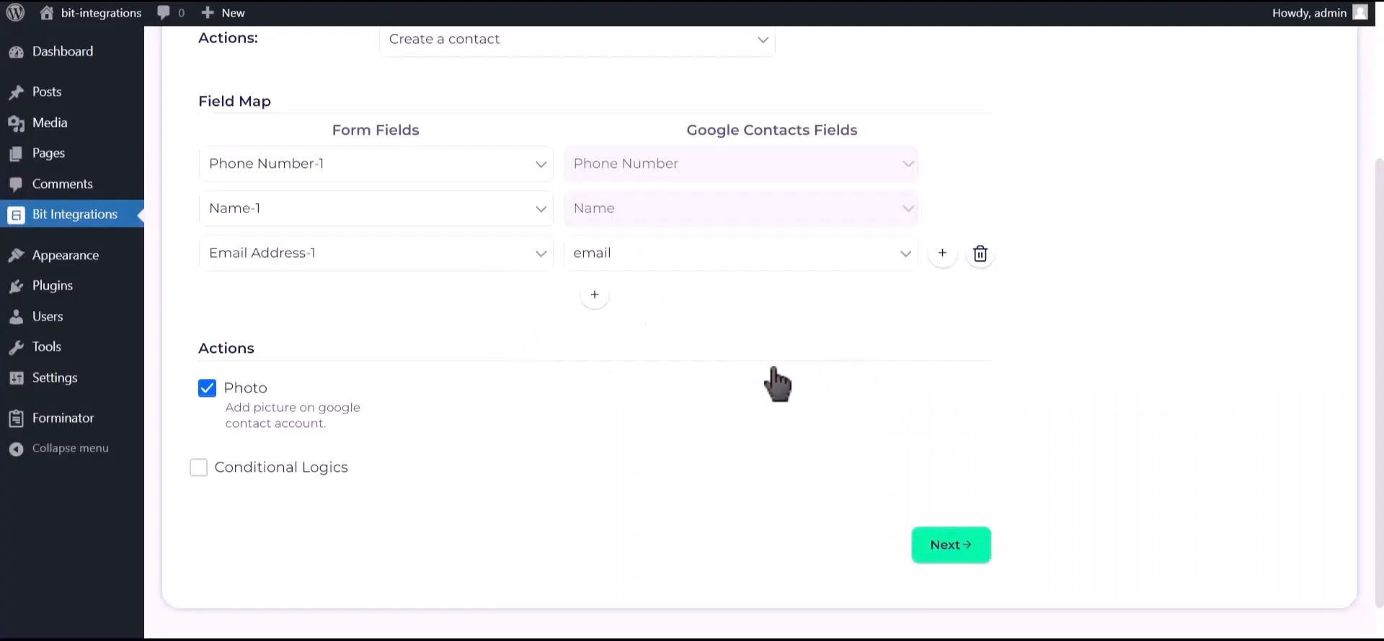
Step: Leave Conditional Logics off and finish and save the integration
{"action": "left_click", "coordinate": [297, 469]}
{"action": "scroll", "coordinate": [303, 479], "scroll_direction": "down", "scroll_amount": 2}
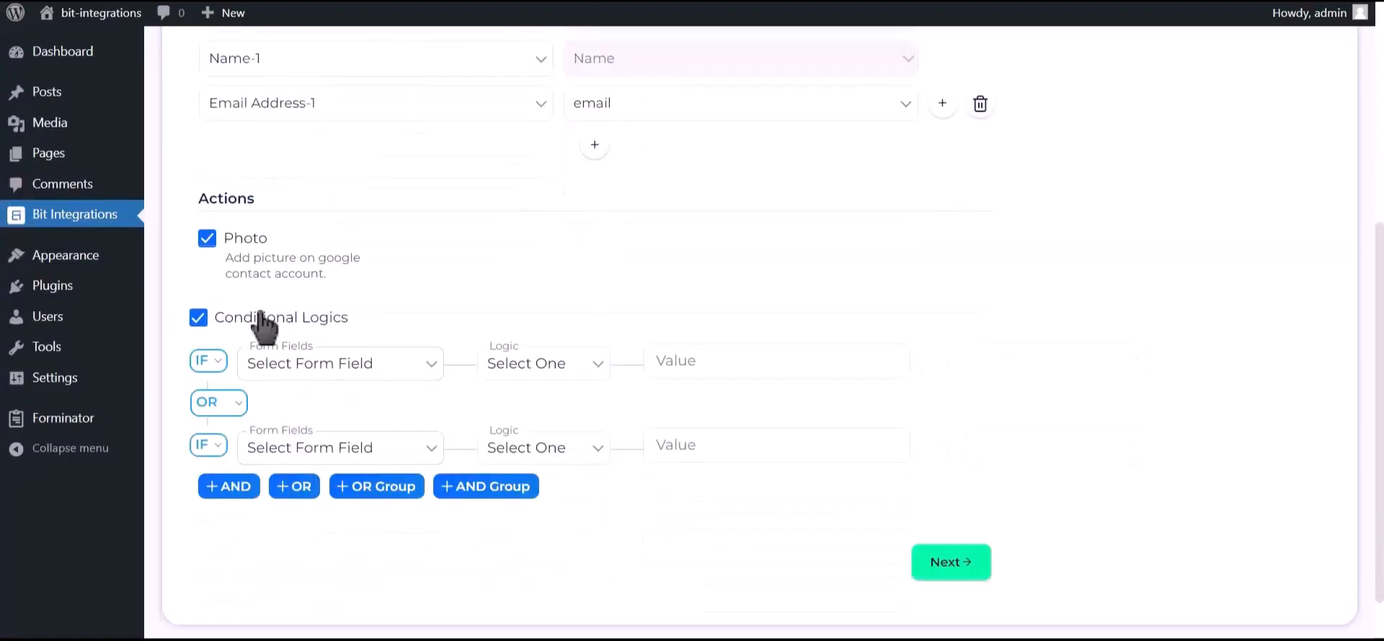
{"action": "left_click", "coordinate": [306, 322]}
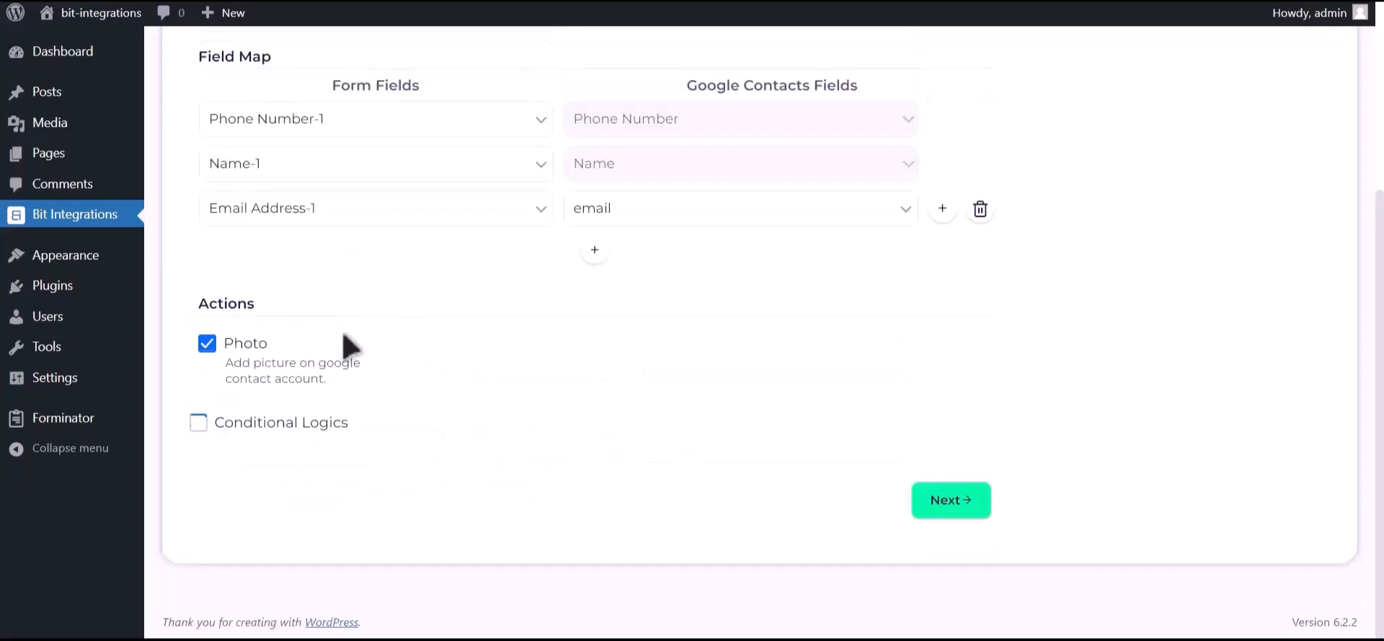
{"action": "left_click", "coordinate": [958, 504]}
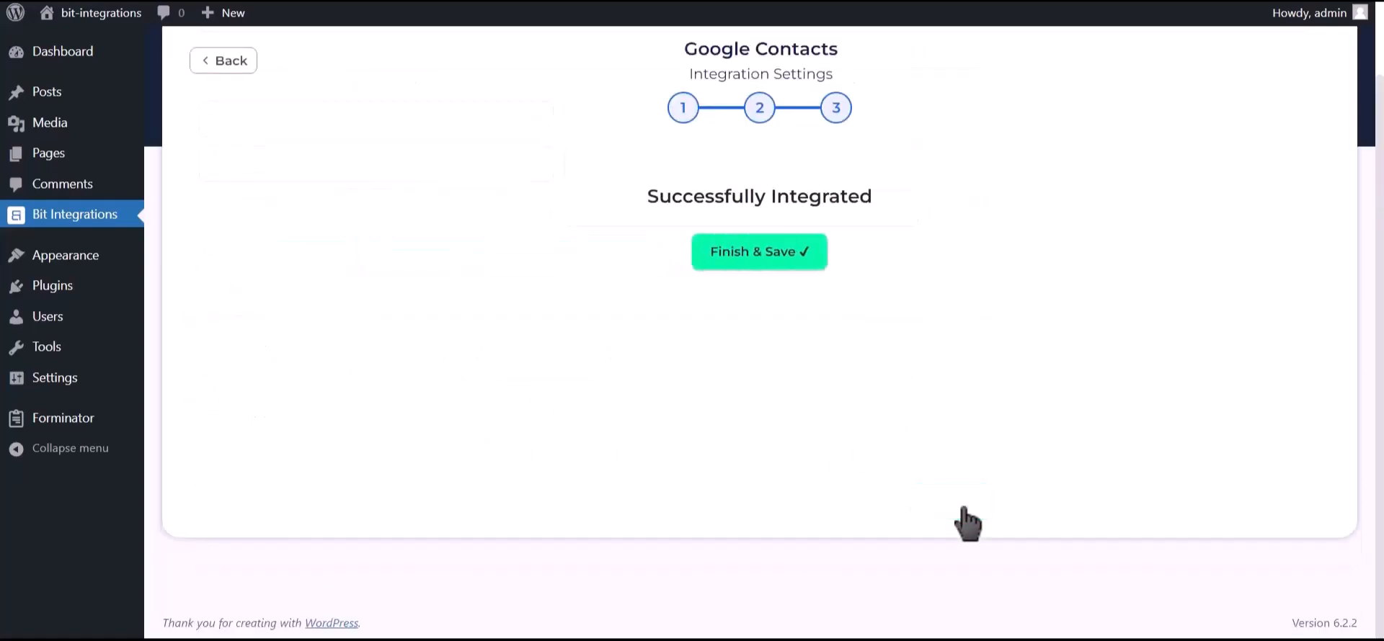
{"action": "left_click", "coordinate": [769, 276]}
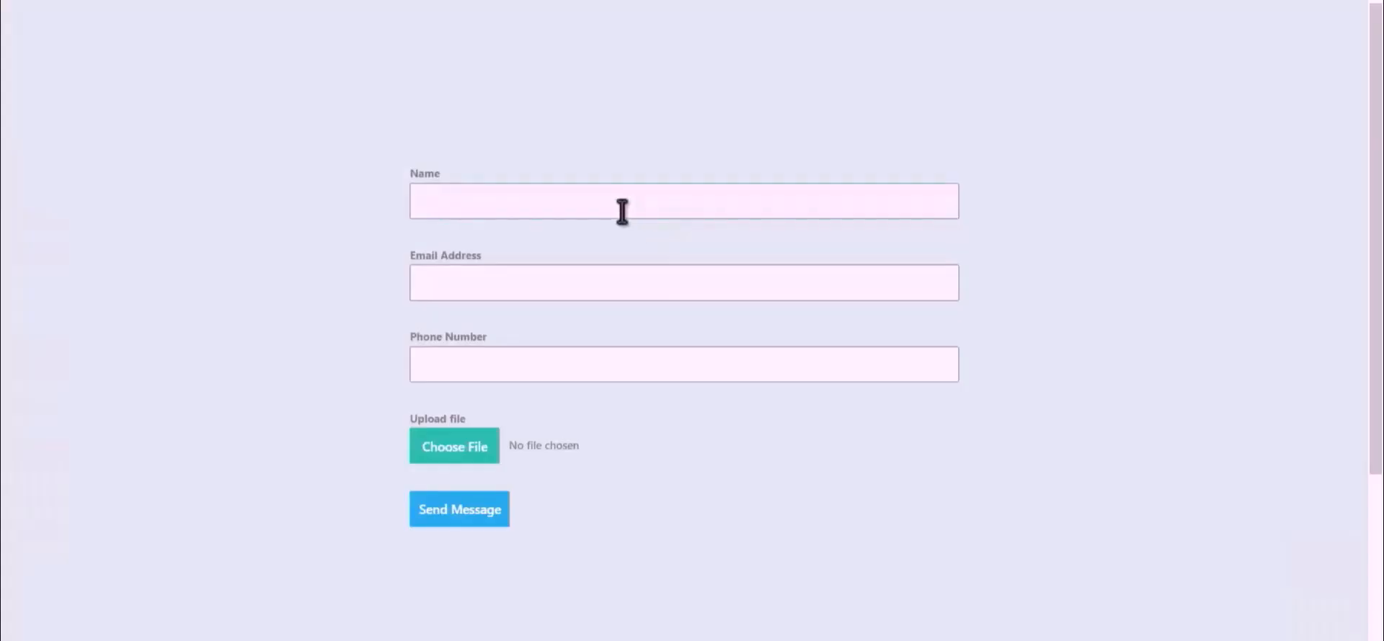
Step: Fill in the name, e-mail and phone, attach Bit Integrations.png, and send the form
{"action": "left_click", "coordinate": [621, 211]}
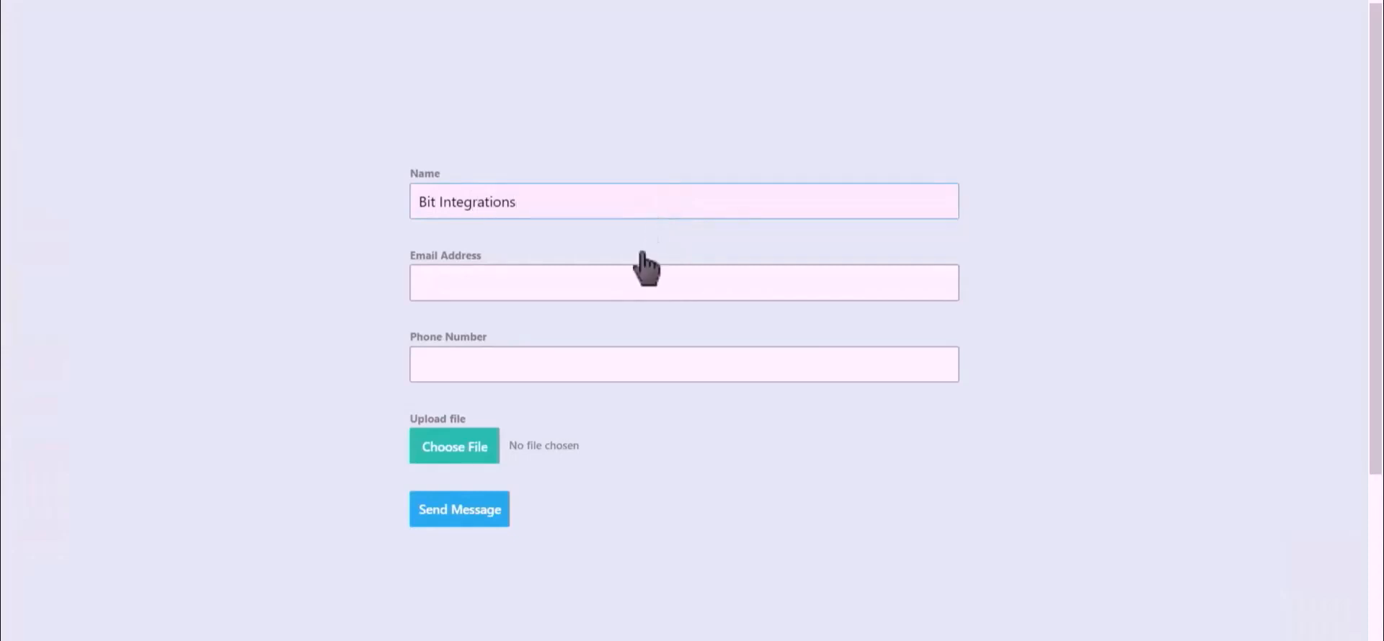
{"action": "left_click", "coordinate": [671, 281]}
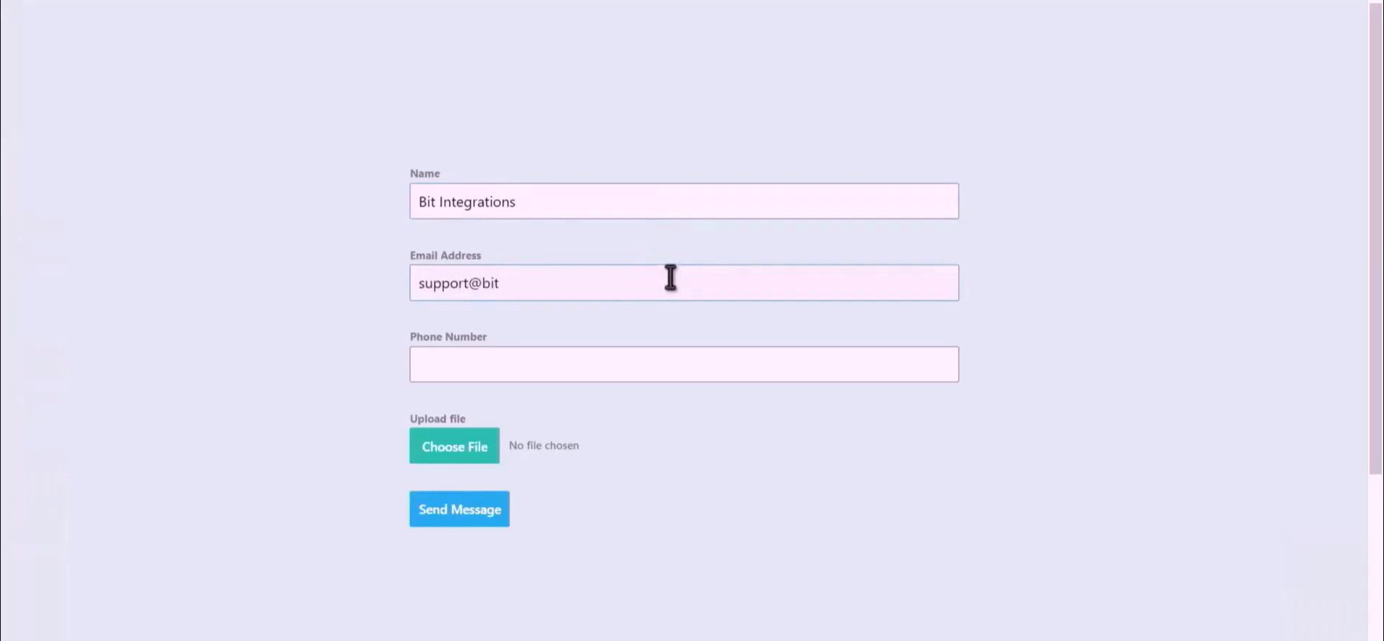
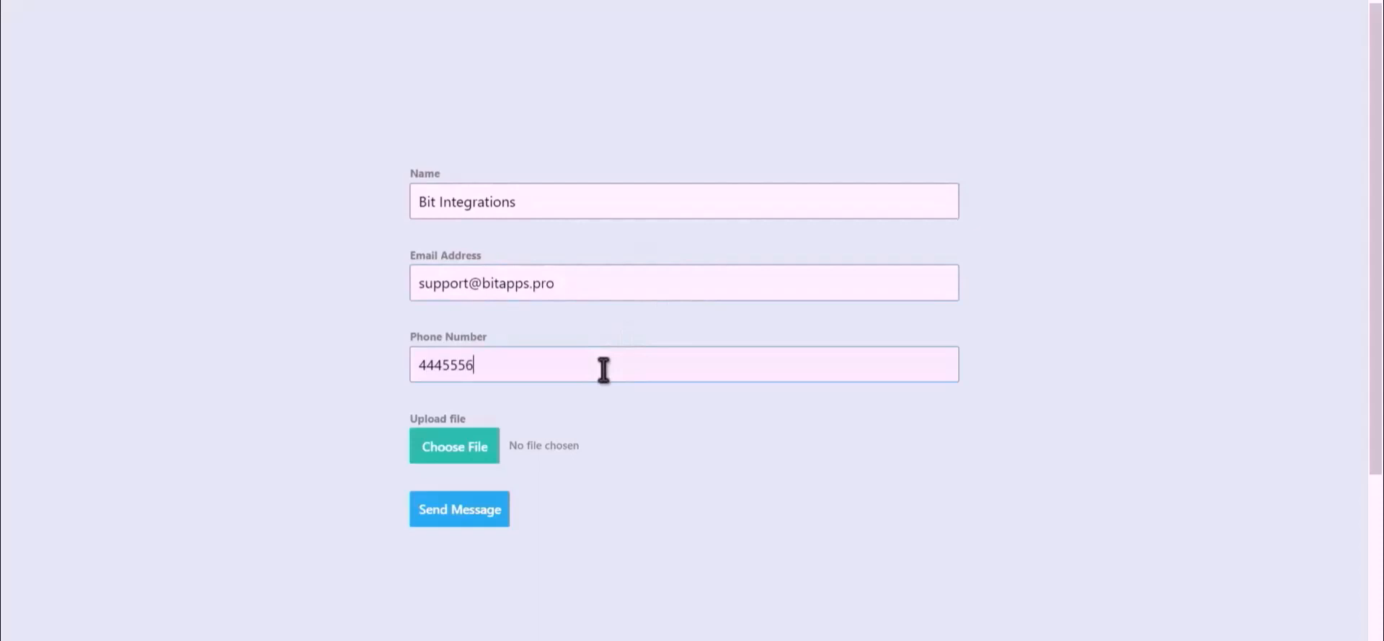
{"action": "left_click", "coordinate": [435, 460]}
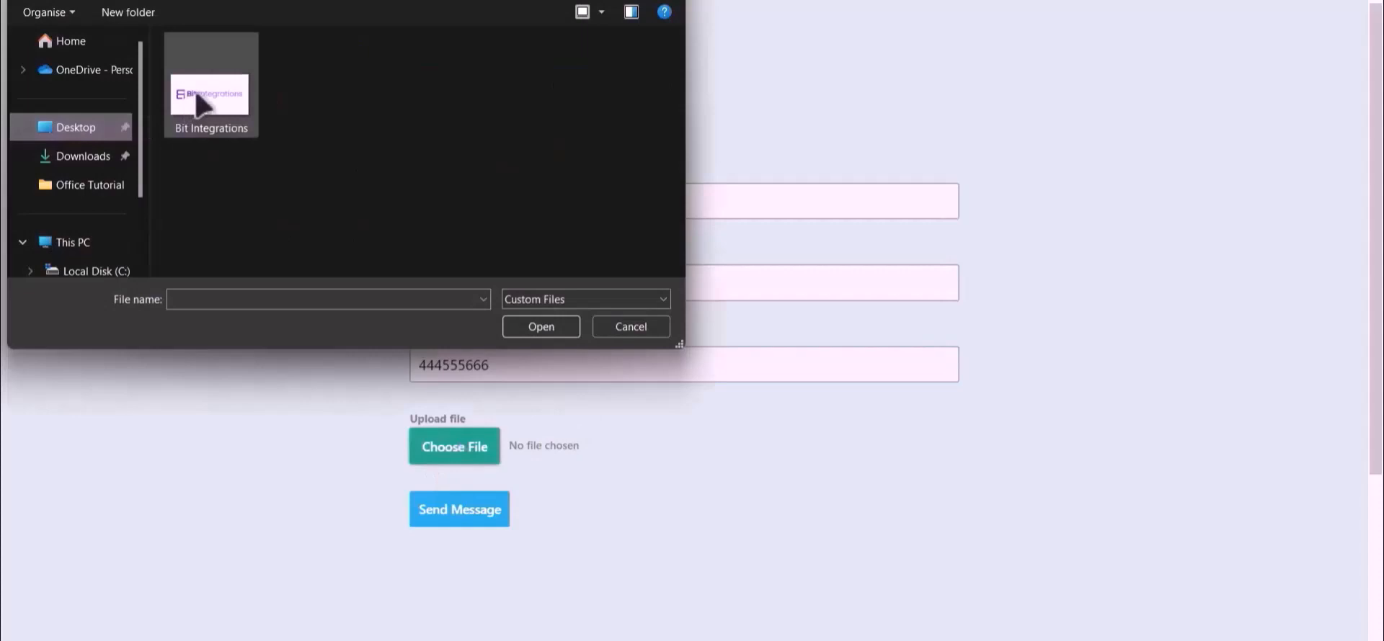
{"action": "double_click", "coordinate": [196, 93]}
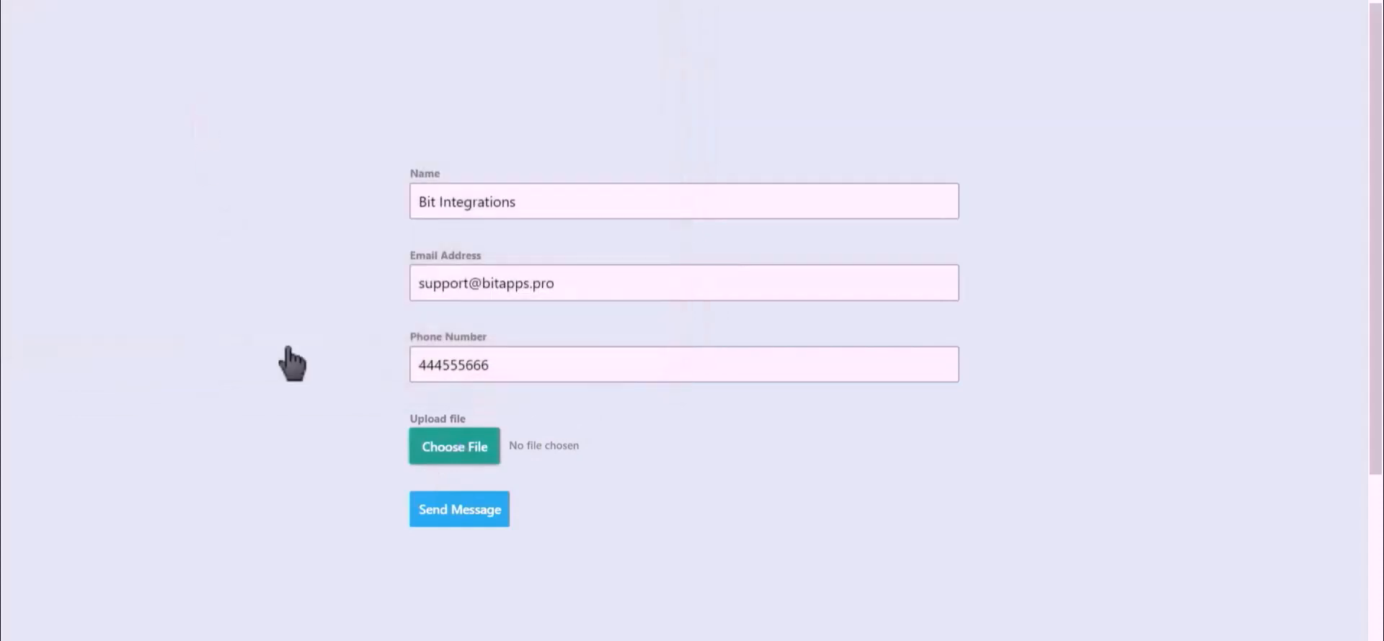
{"action": "left_click", "coordinate": [461, 512]}
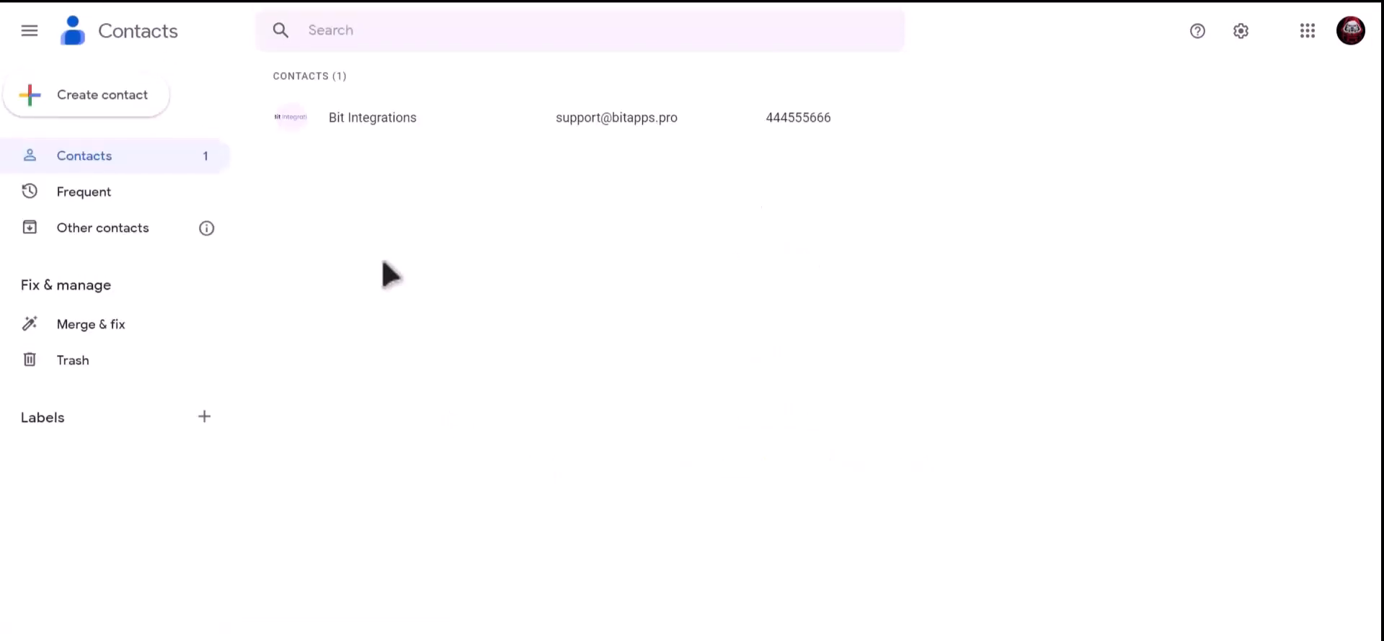
Step: Open the Bit Integrations contact's details page from the Contacts list
{"action": "left_click", "coordinate": [438, 121]}
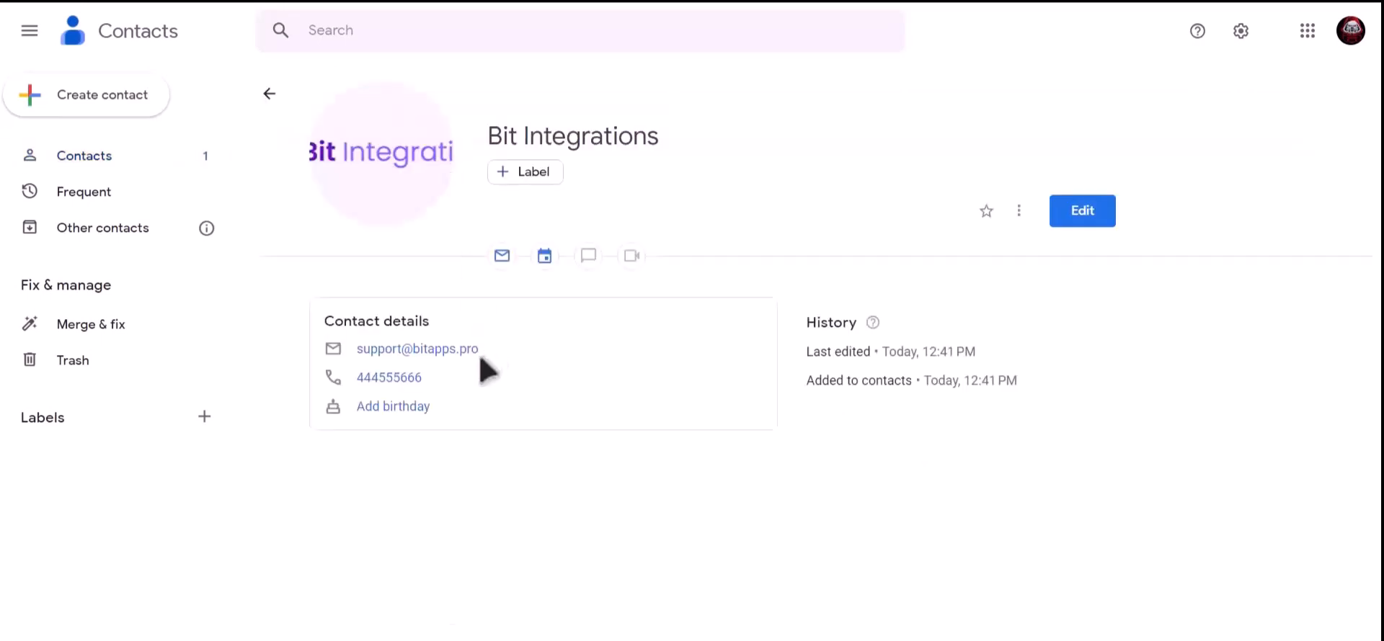